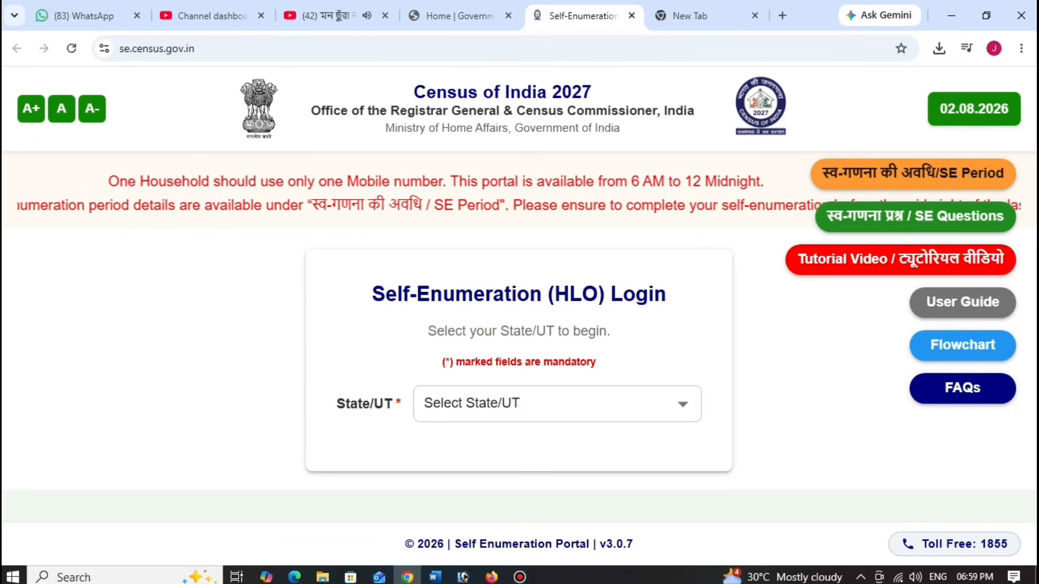
Step: Select Assam from the State/UT dropdown list
{"action": "left_click", "coordinate": [557, 404]}
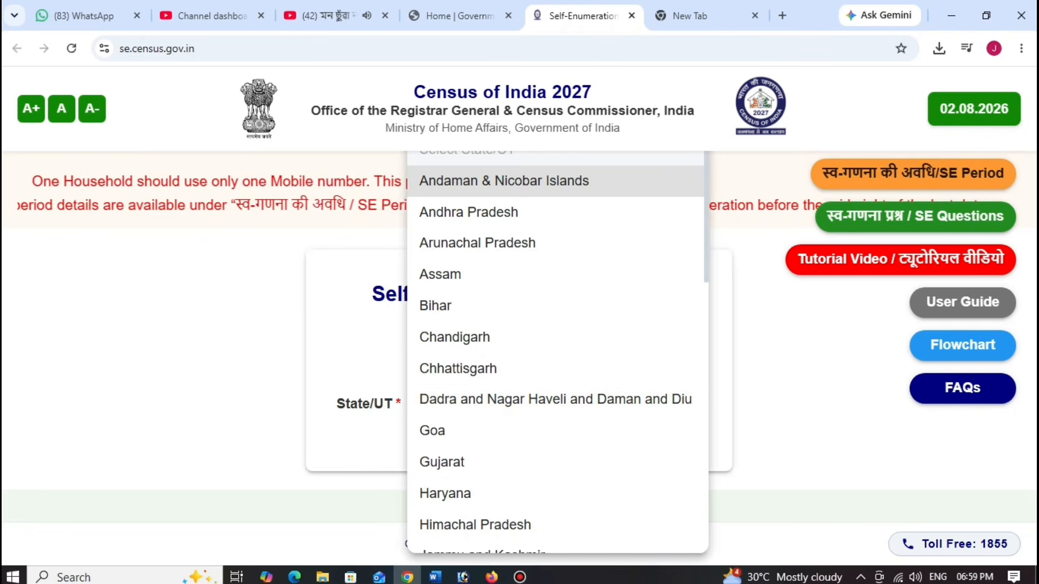
{"action": "scroll", "coordinate": [558, 325], "scroll_direction": "down", "scroll_amount": 1}
{"action": "scroll", "coordinate": [557, 378], "scroll_direction": "up", "scroll_amount": 1}
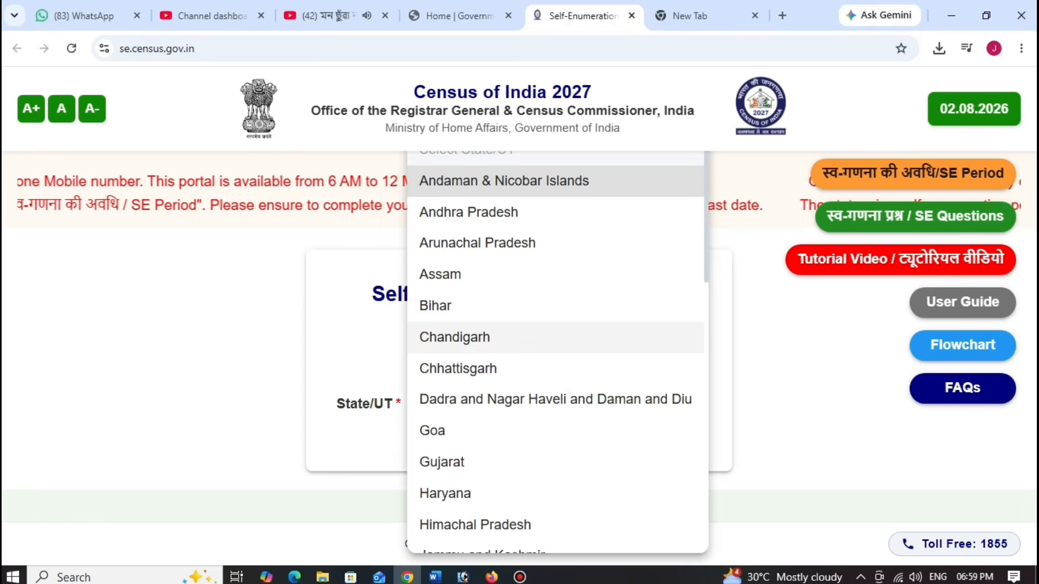
{"action": "scroll", "coordinate": [558, 351], "scroll_direction": "down", "scroll_amount": 12}
{"action": "scroll", "coordinate": [558, 352], "scroll_direction": "up", "scroll_amount": 9}
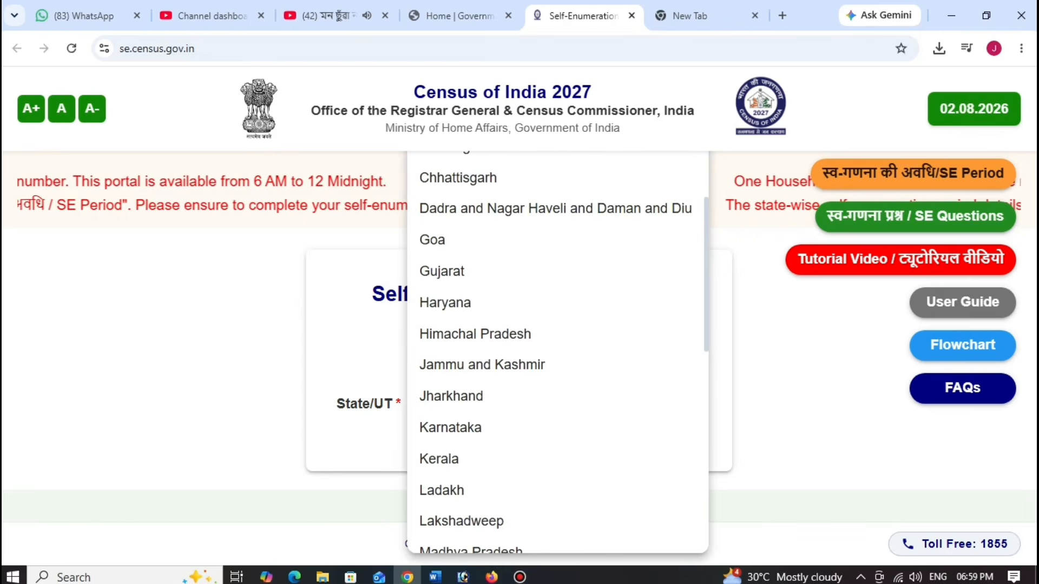
{"action": "scroll", "coordinate": [558, 335], "scroll_direction": "up", "scroll_amount": 3}
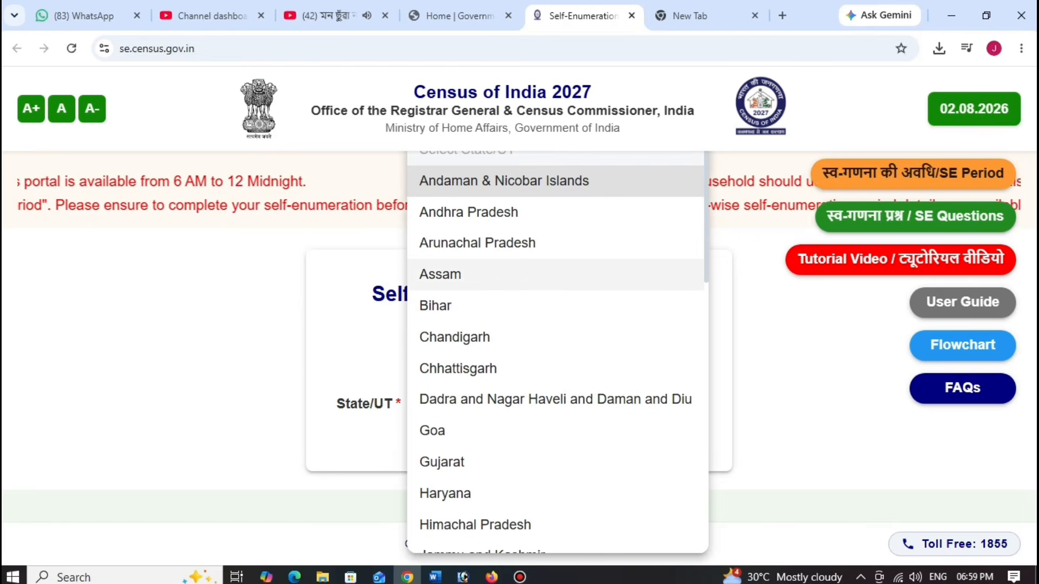
{"action": "left_click", "coordinate": [440, 275]}
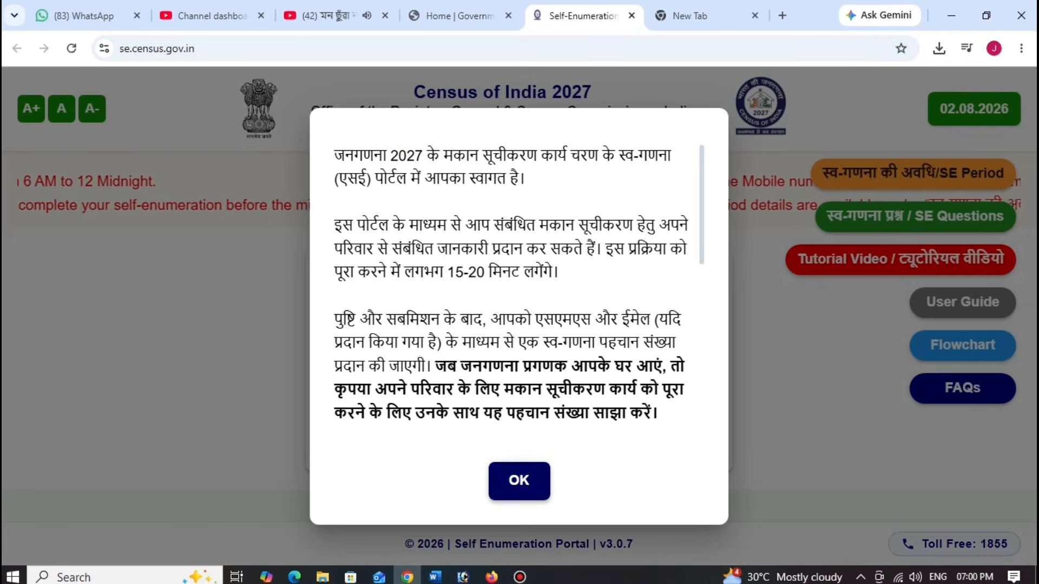
Step: Dismiss the welcome message, highlight the name, e-mail and mobile labels, then select the head's name field
{"action": "left_click", "coordinate": [520, 477]}
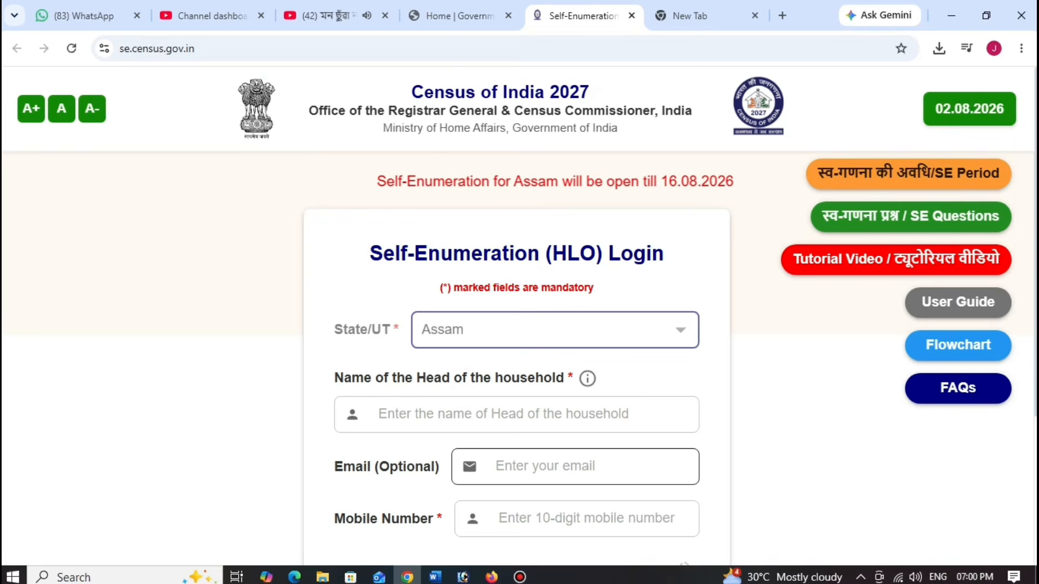
{"action": "scroll", "coordinate": [520, 471], "scroll_direction": "down", "scroll_amount": 3}
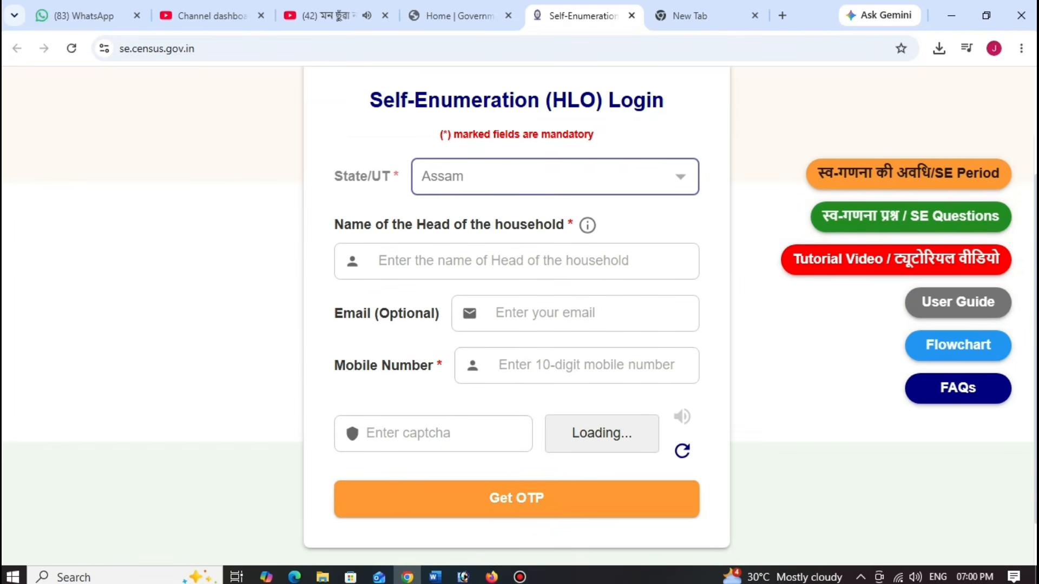
{"action": "left_click_drag", "start_coordinate": [334, 225], "coordinate": [574, 225]}
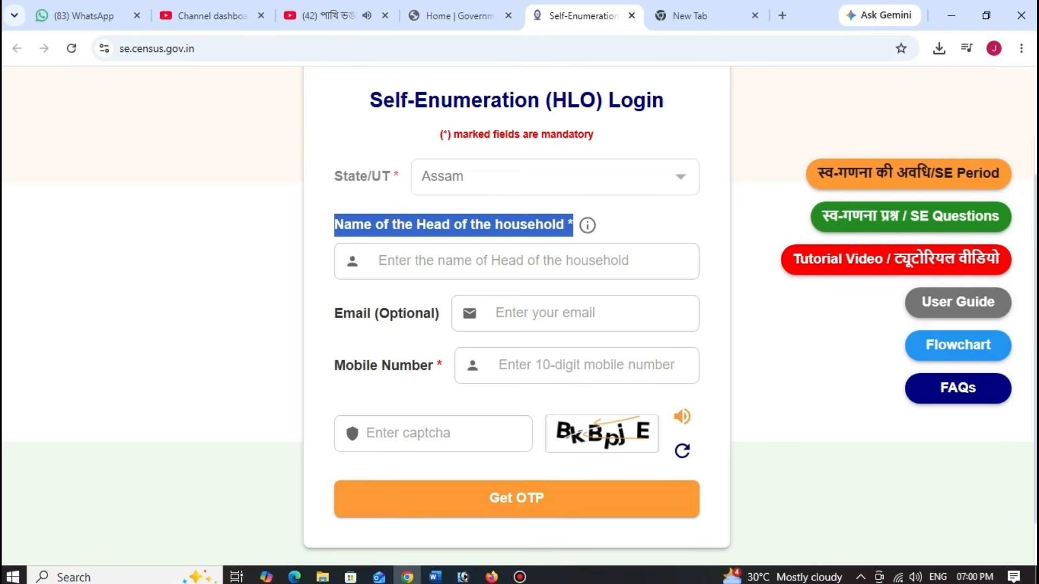
{"action": "left_click", "coordinate": [453, 225]}
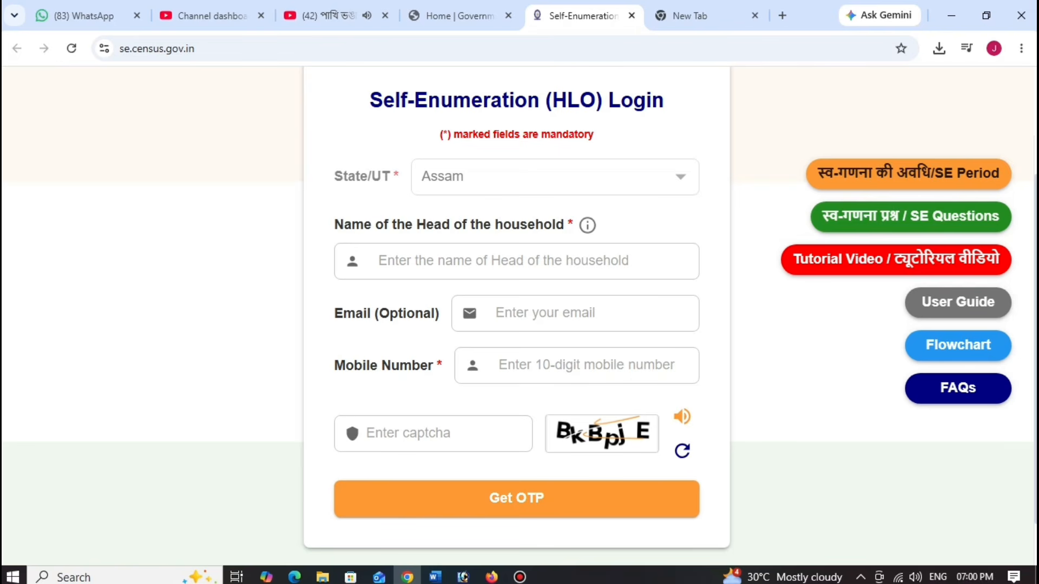
{"action": "left_click_drag", "start_coordinate": [565, 225], "coordinate": [334, 225]}
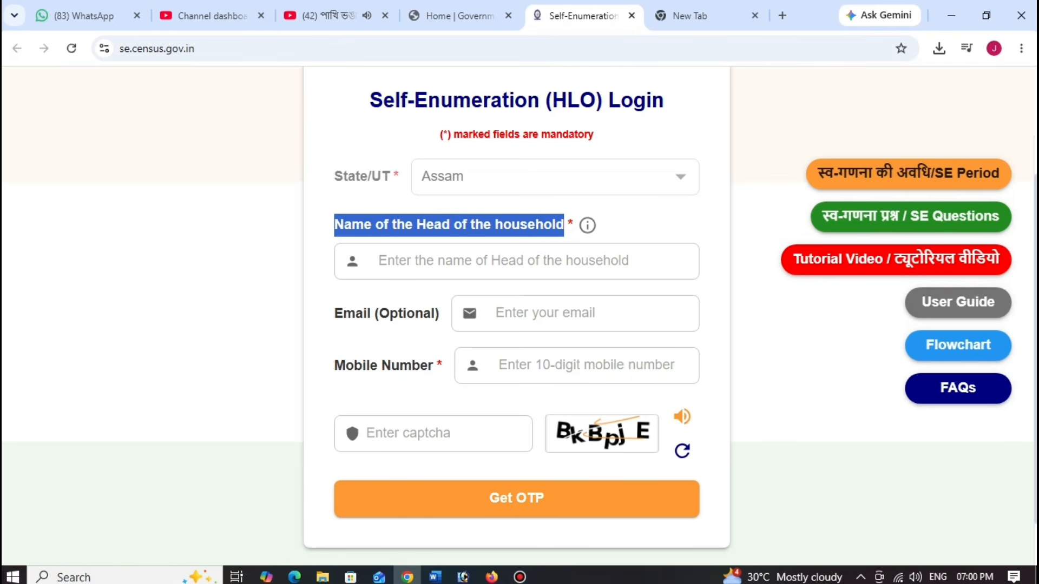
{"action": "left_click_drag", "start_coordinate": [439, 314], "coordinate": [334, 313]}
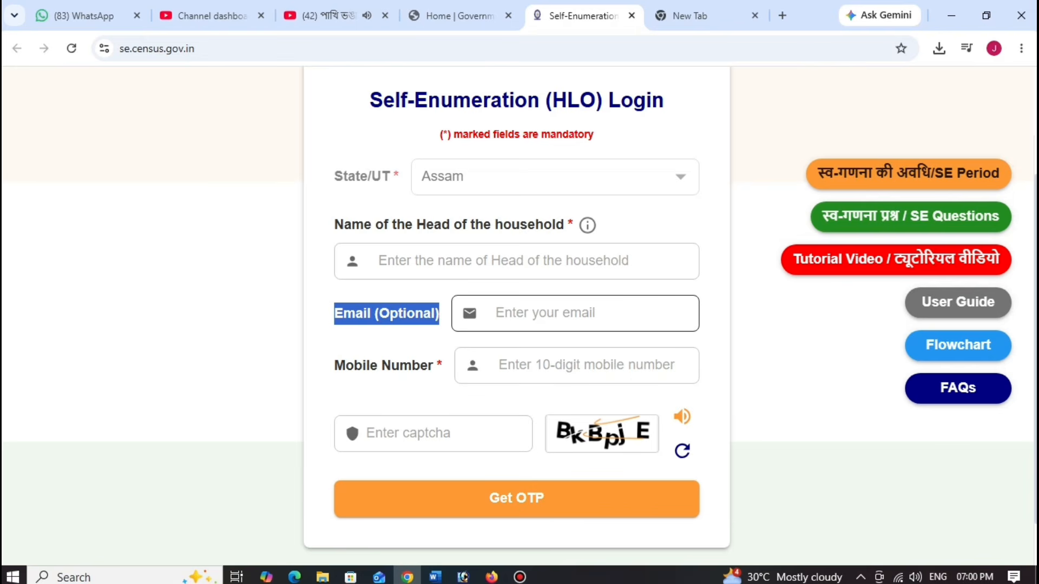
{"action": "left_click_drag", "start_coordinate": [433, 366], "coordinate": [334, 366]}
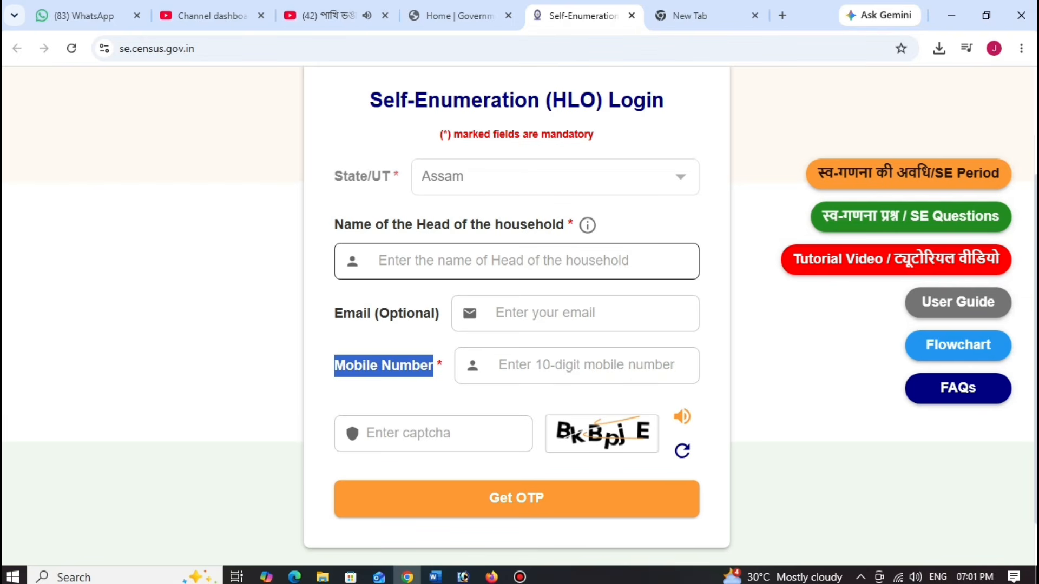
{"action": "left_click", "coordinate": [517, 261]}
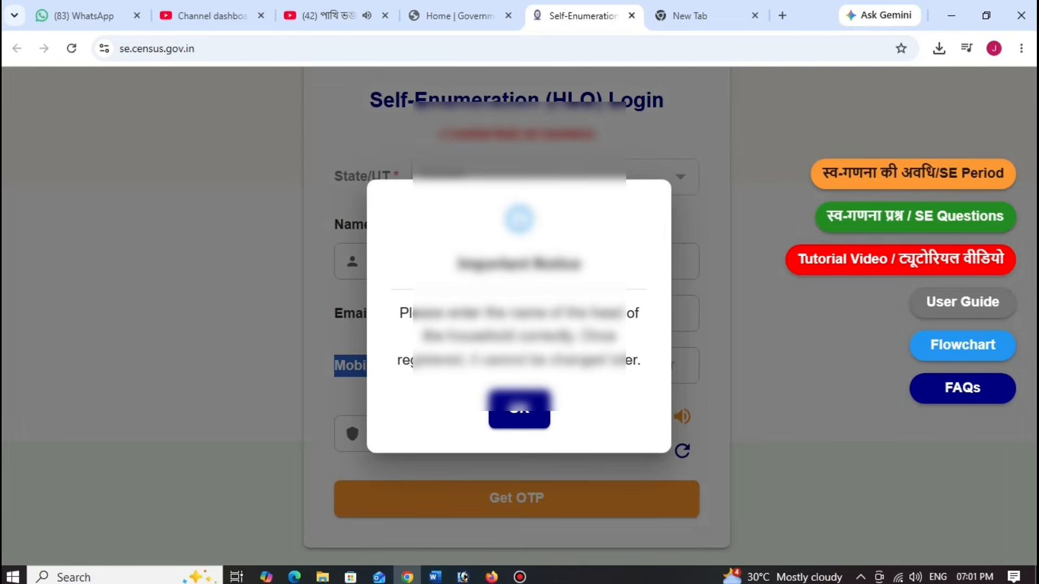
Step: Acknowledge the notice, then enter the head's full name, saved e-mail and mobile number
{"action": "double_click", "coordinate": [519, 411]}
{"action": "left_click", "coordinate": [516, 261]}
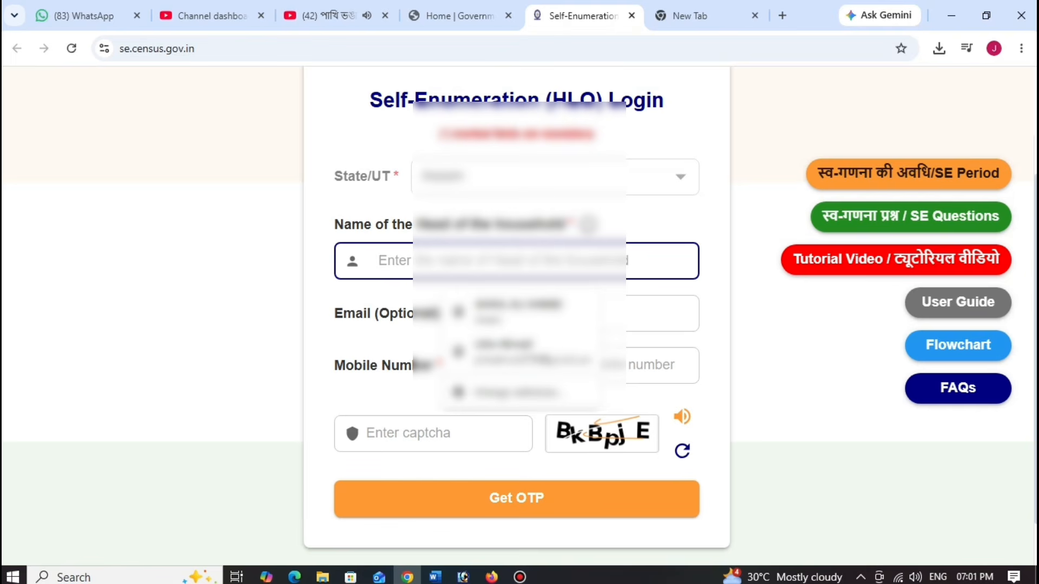
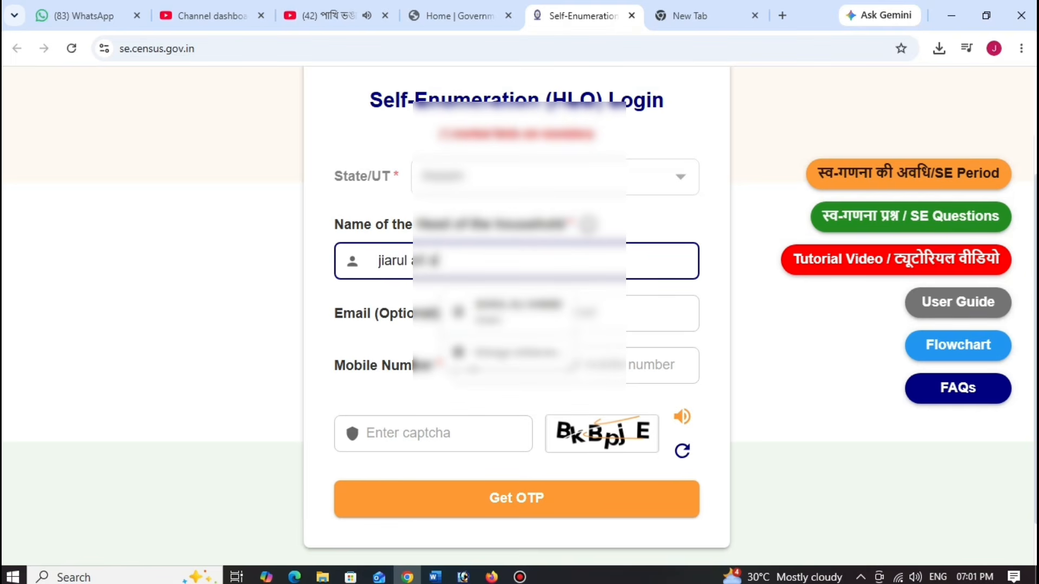
{"action": "left_click", "coordinate": [595, 287]}
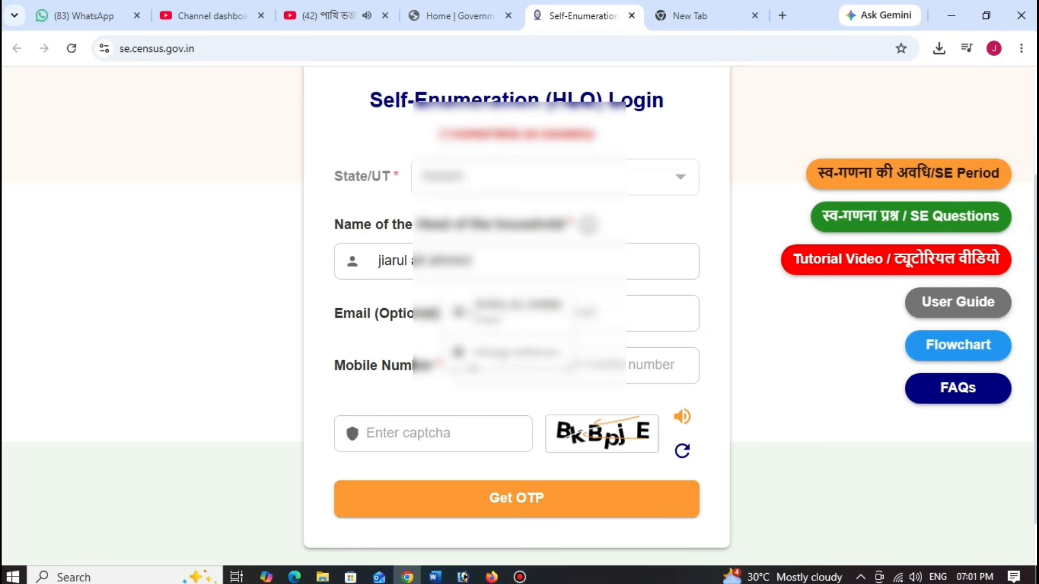
{"action": "left_click", "coordinate": [598, 314]}
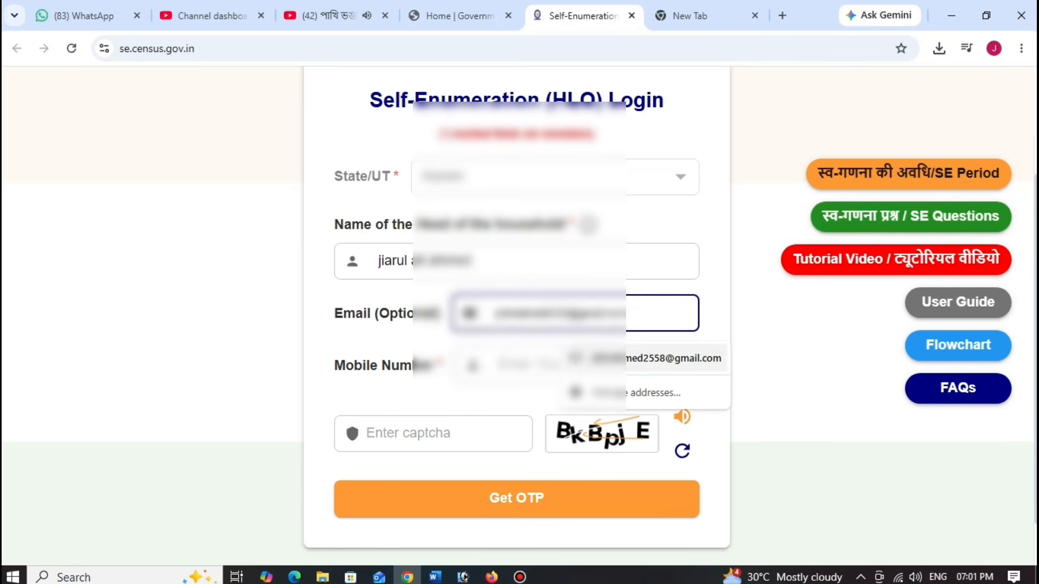
{"action": "left_click", "coordinate": [601, 358]}
{"action": "left_click", "coordinate": [599, 363]}
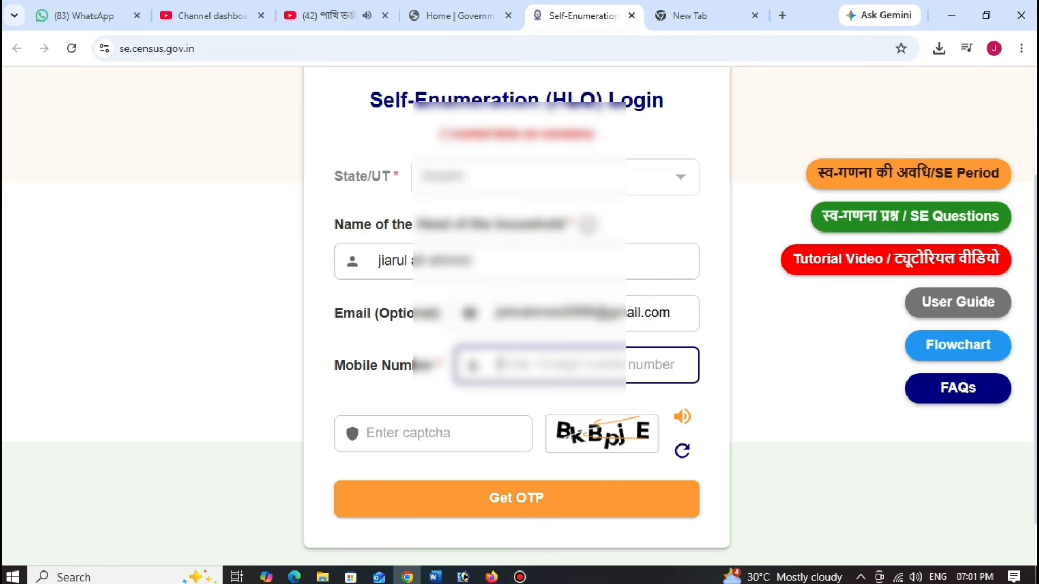
{"action": "type", "text": "7002??????"}
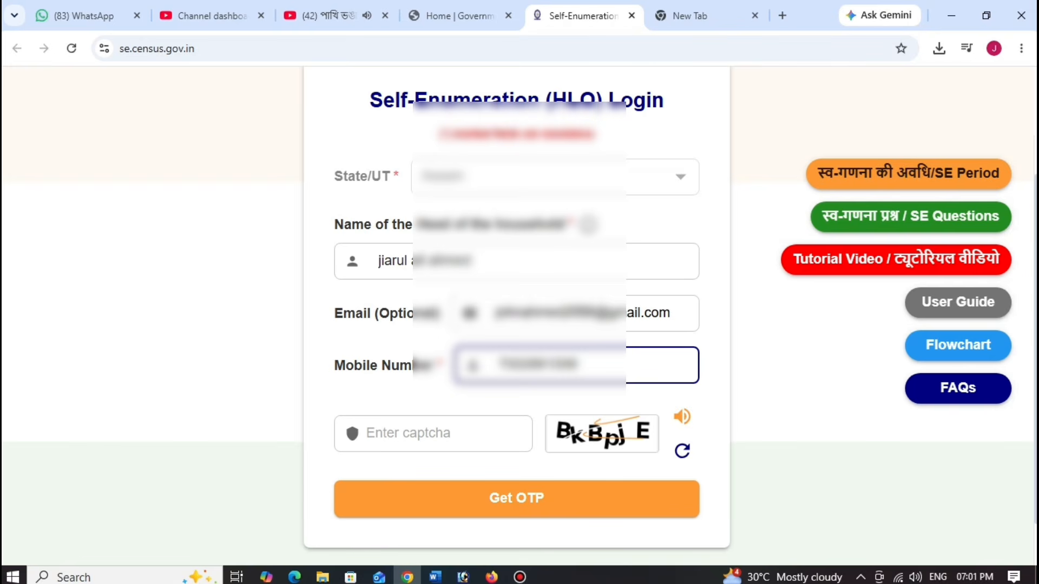
Step: Enter the captcha and request the OTP, retrying with a new captcha after the invalid-captcha error
{"action": "left_click", "coordinate": [433, 434]}
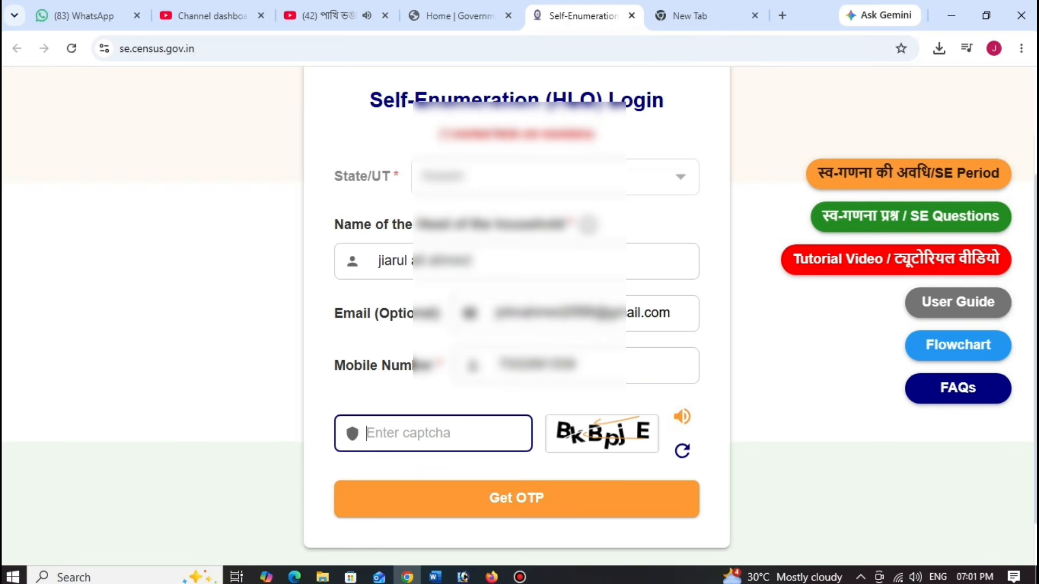
{"action": "type", "text": "B"}
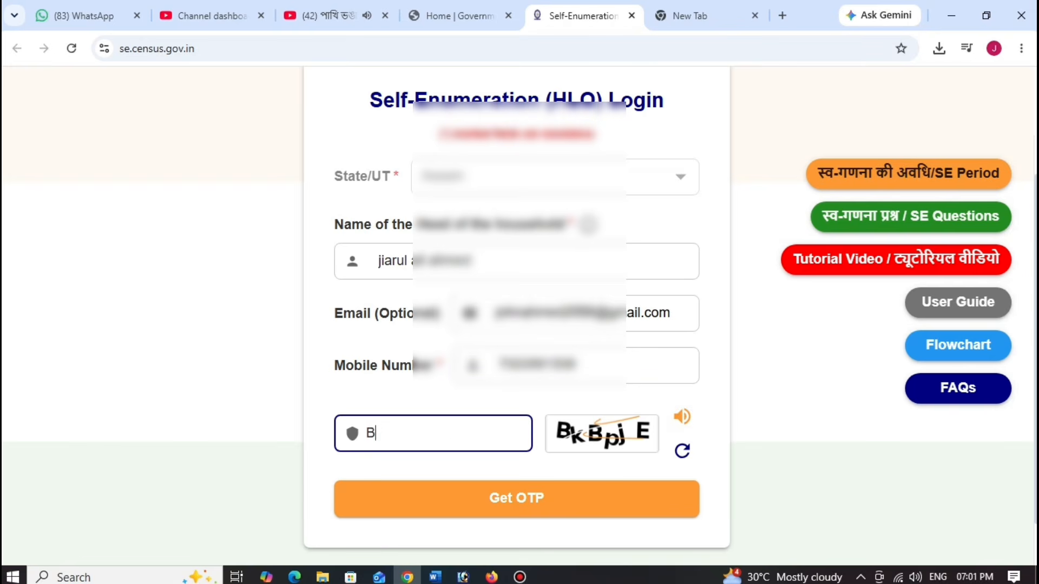
{"action": "type", "text": "KBpjE"}
{"action": "scroll", "coordinate": [520, 317], "scroll_direction": "down", "scroll_amount": 1}
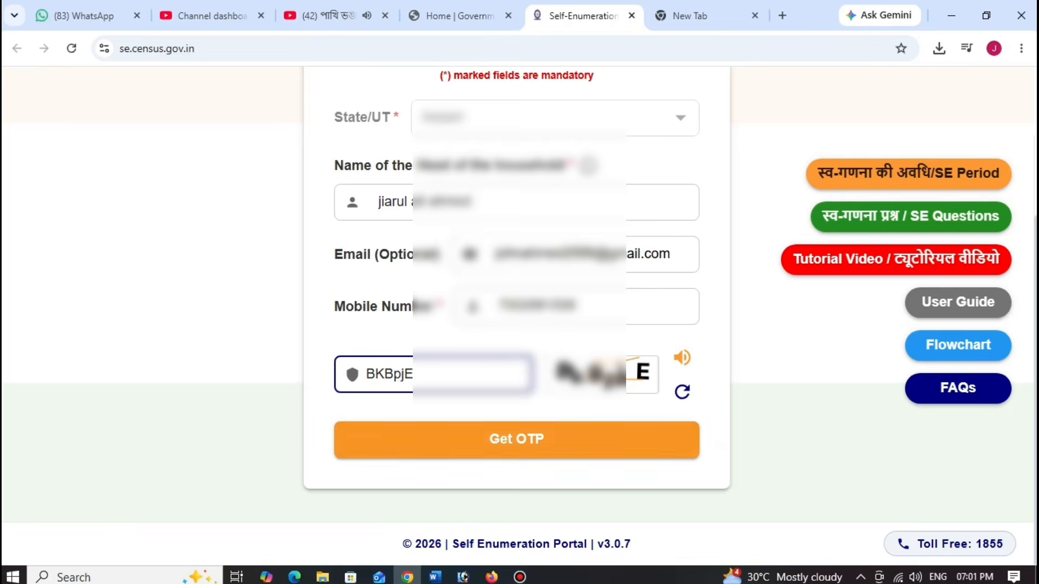
{"action": "left_click", "coordinate": [516, 439]}
{"action": "left_click", "coordinate": [519, 385]}
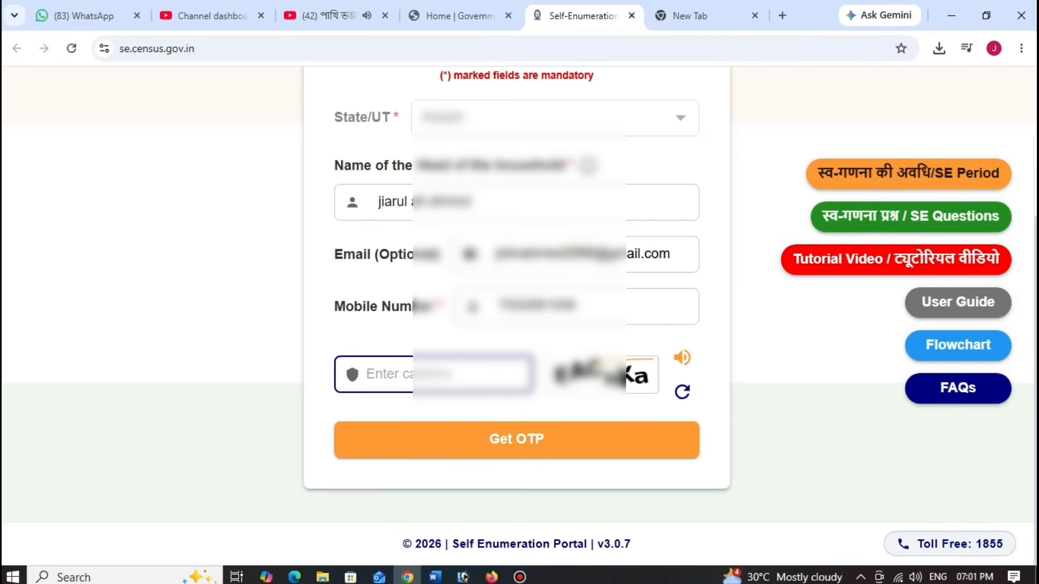
{"action": "type", "text": "EAC"}
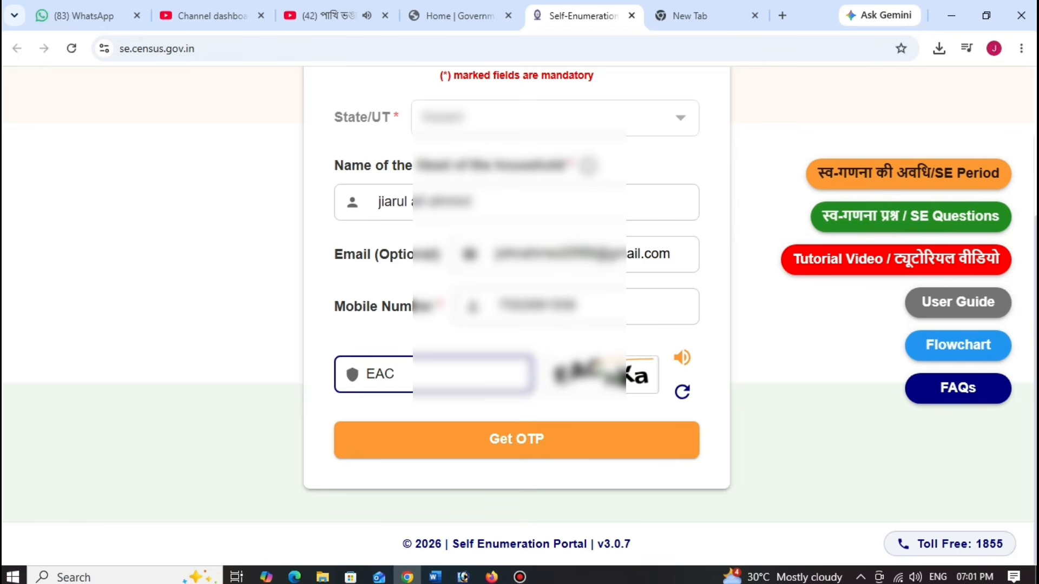
{"action": "type", "text": "mX"}
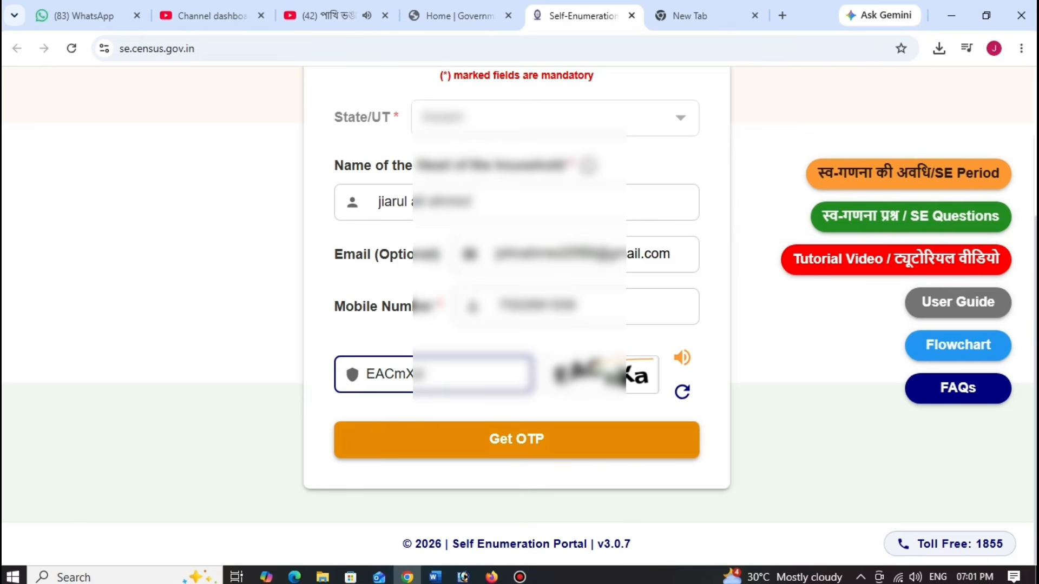
{"action": "left_click", "coordinate": [516, 439]}
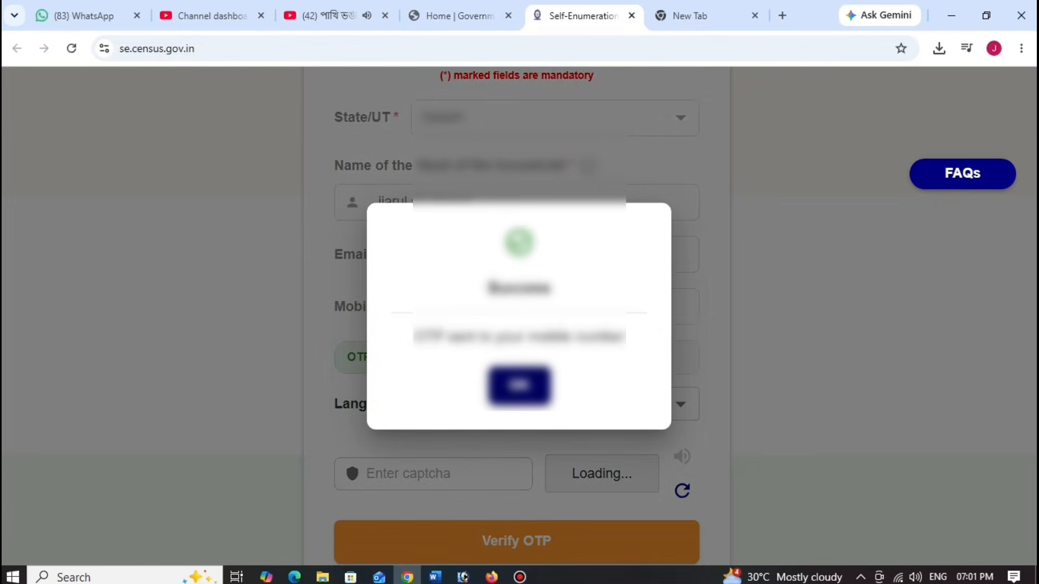
Step: Close the OTP-sent confirmation and choose Assamese from the Language dropdown
{"action": "left_click", "coordinate": [519, 391]}
{"action": "scroll", "coordinate": [520, 391], "scroll_direction": "down", "scroll_amount": 3}
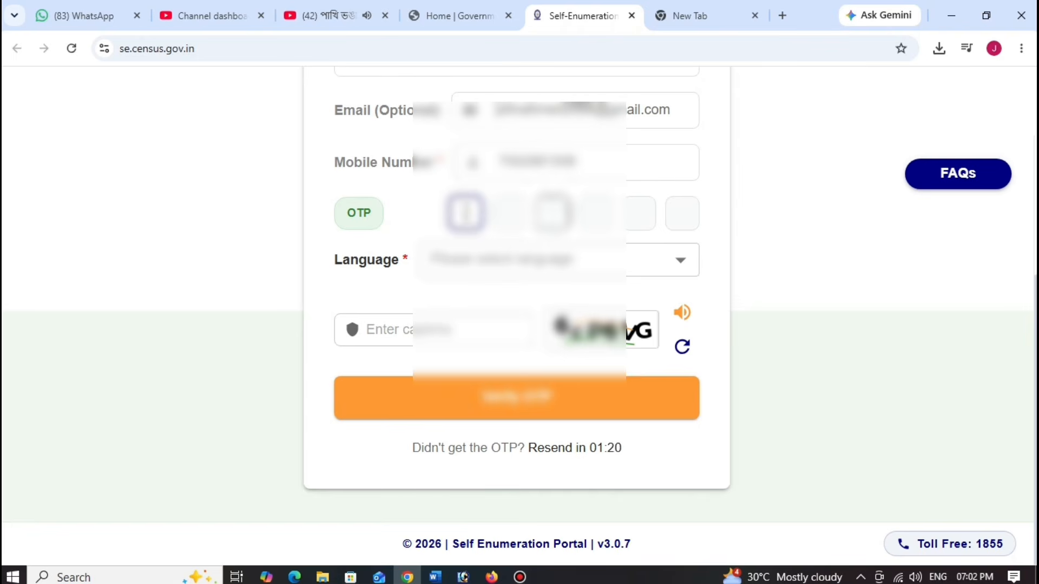
{"action": "left_click", "coordinate": [558, 266]}
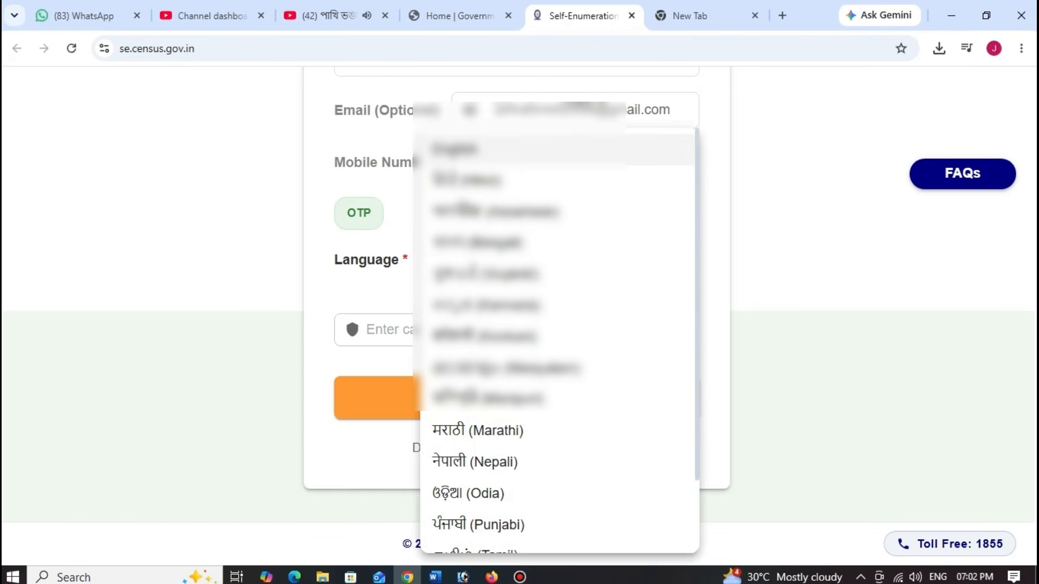
{"action": "scroll", "coordinate": [557, 306], "scroll_direction": "down", "scroll_amount": 2}
{"action": "scroll", "coordinate": [557, 373], "scroll_direction": "up", "scroll_amount": 2}
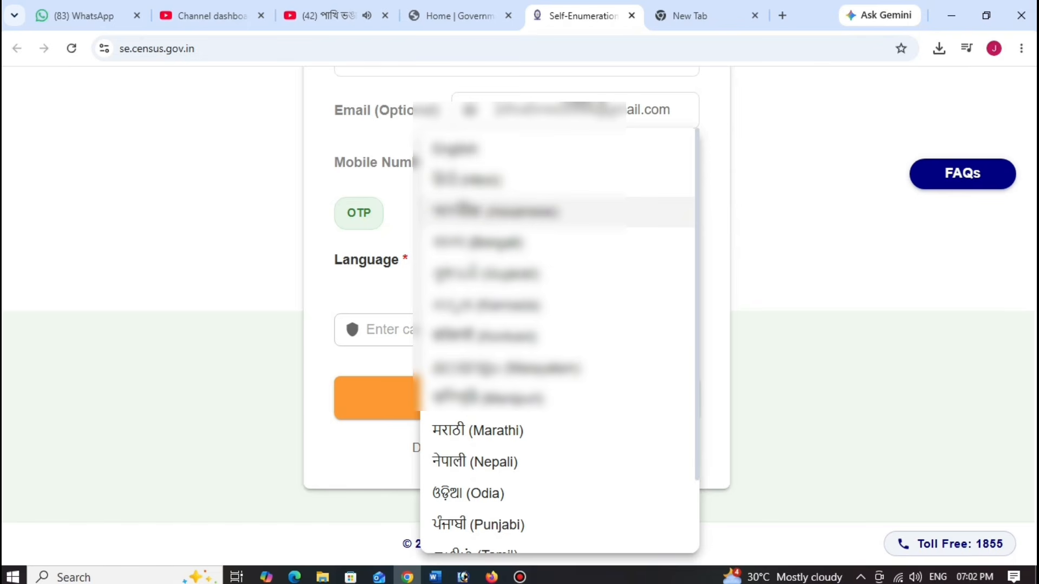
{"action": "left_click", "coordinate": [519, 212]}
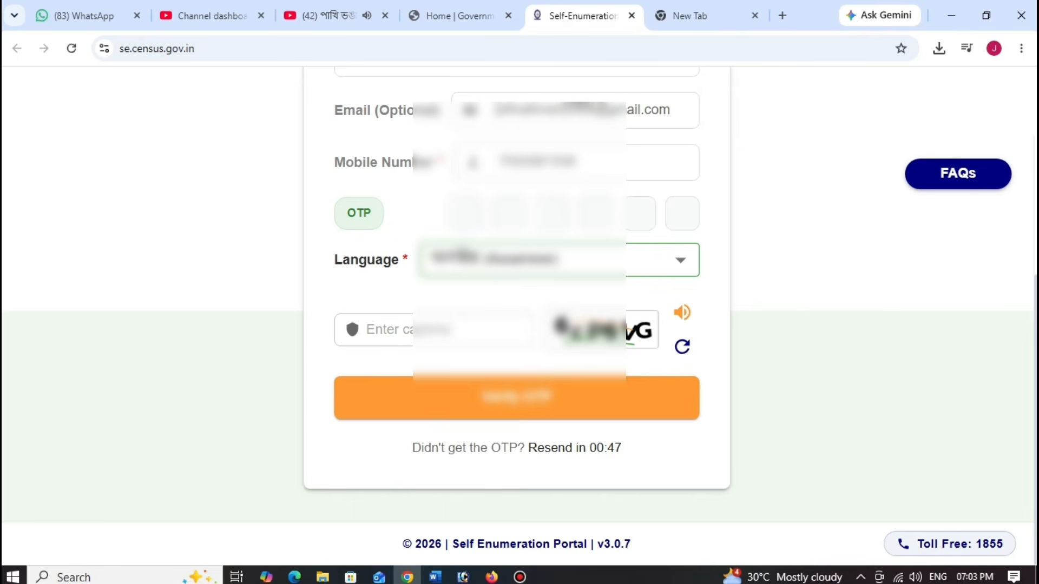
Step: Fill in the captcha and the six-digit OTP, then submit them with Verify OTP
{"action": "left_click", "coordinate": [520, 577]}
{"action": "left_click", "coordinate": [466, 213]}
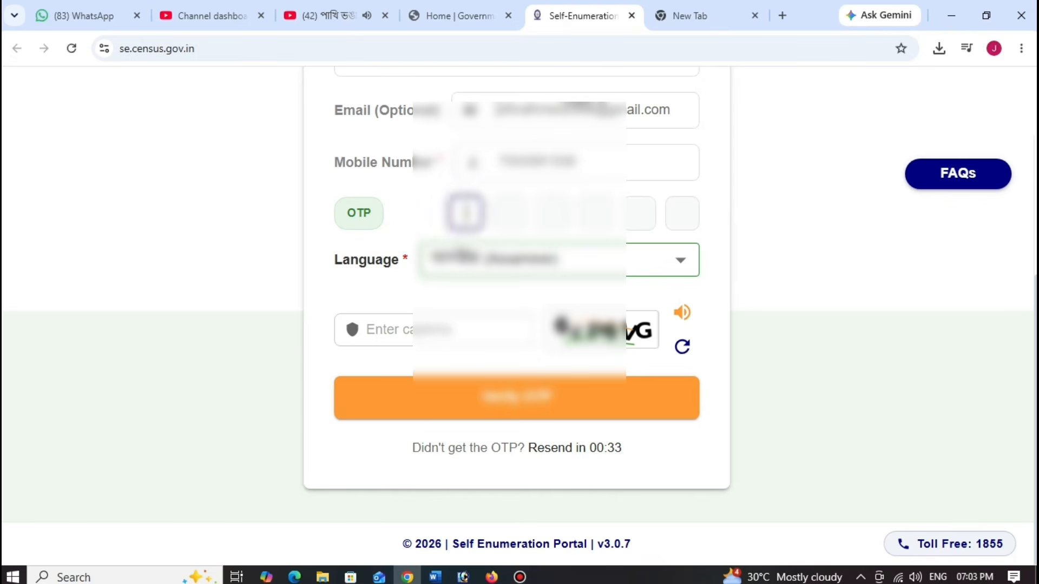
{"action": "left_click", "coordinate": [460, 330]}
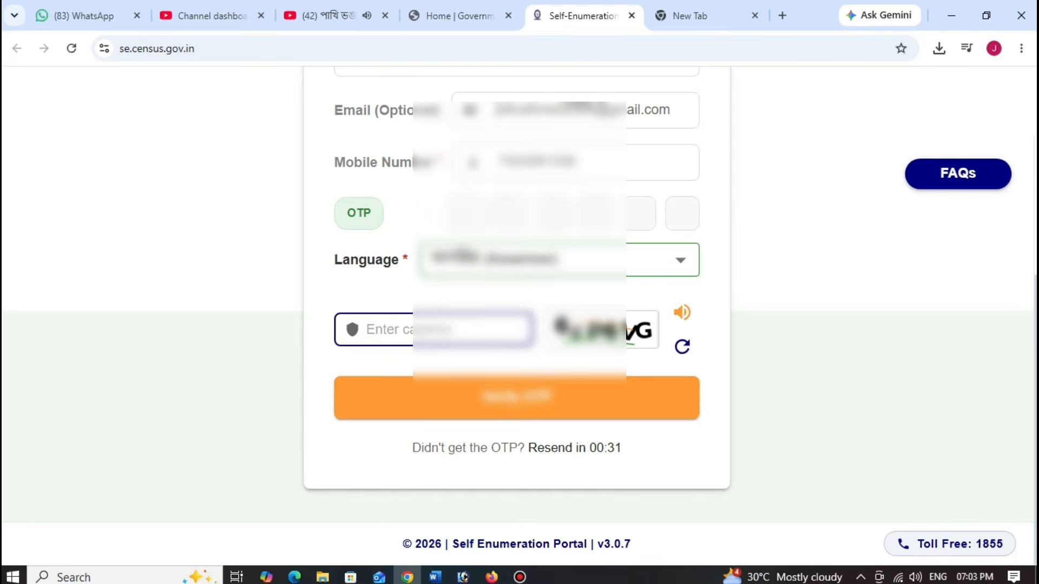
{"action": "type", "text": "6cp6VG"}
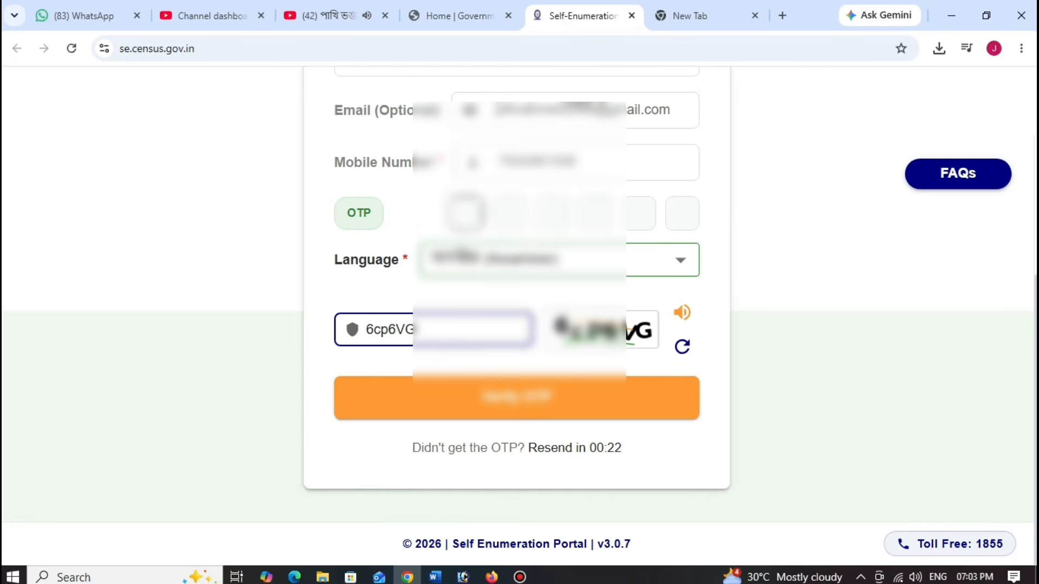
{"action": "left_click", "coordinate": [466, 213]}
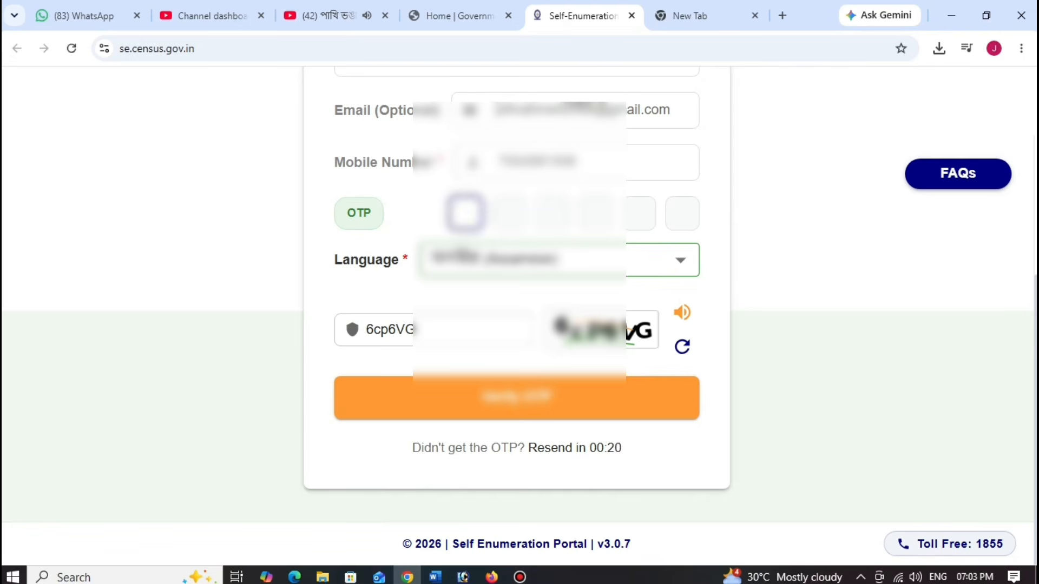
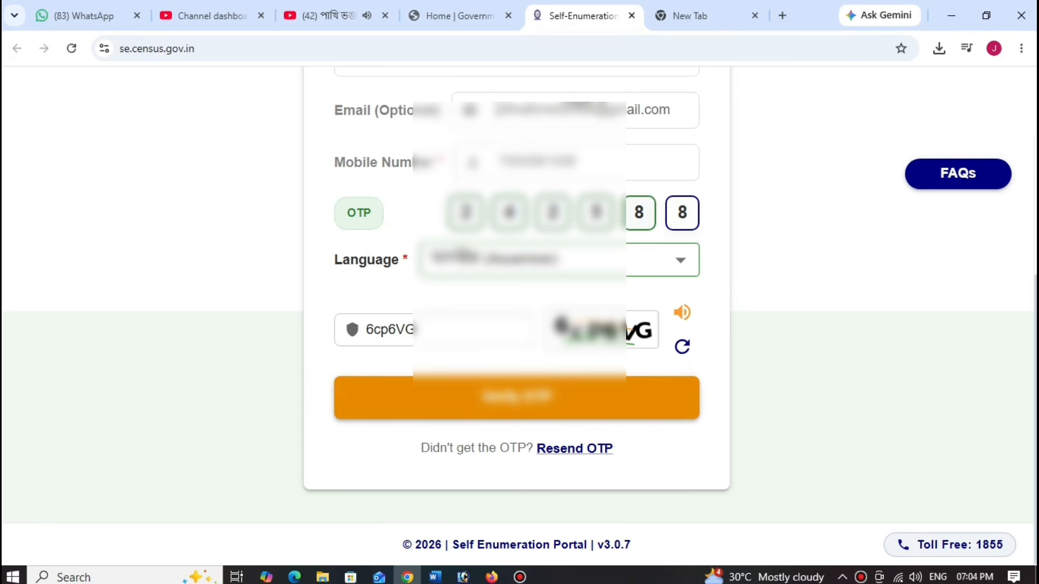
{"action": "left_click", "coordinate": [617, 399]}
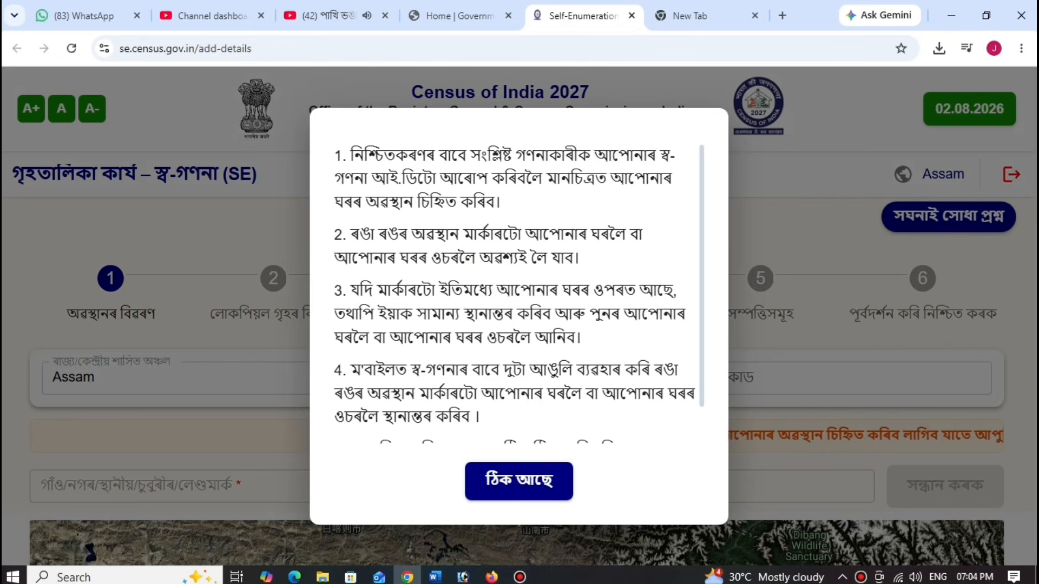
Step: Scroll through the location-marking instructions and close them with ঠিক আছে (OK)
{"action": "scroll", "coordinate": [517, 292], "scroll_direction": "down", "scroll_amount": 1}
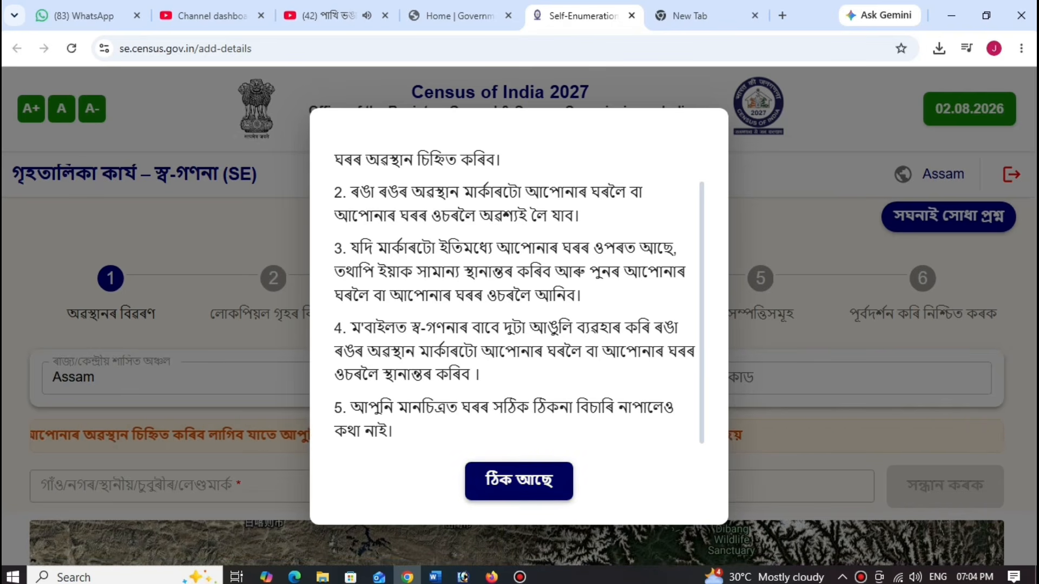
{"action": "left_click", "coordinate": [519, 481]}
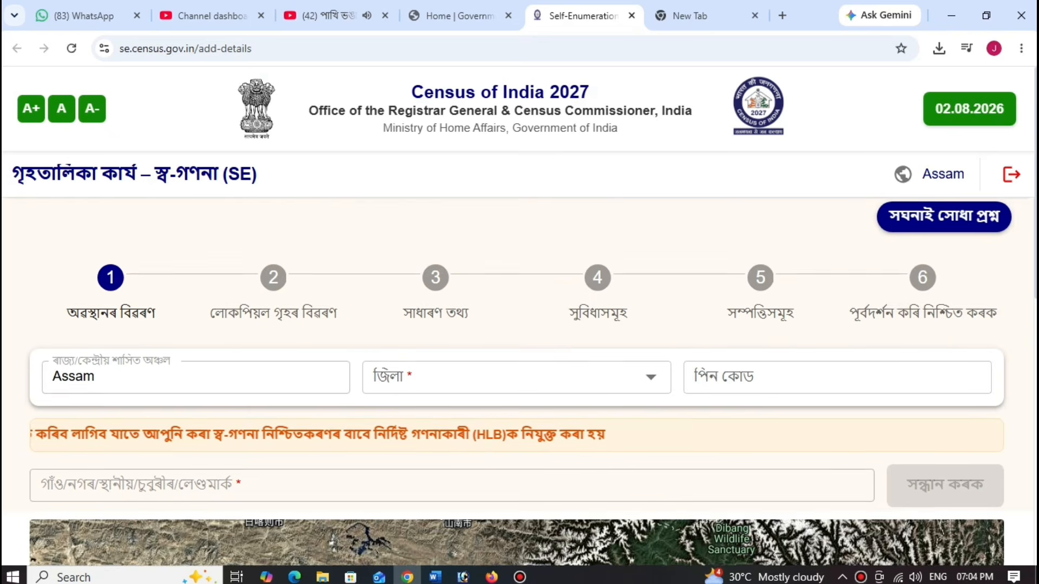
{"action": "scroll", "coordinate": [516, 378], "scroll_direction": "down", "scroll_amount": 1}
{"action": "scroll", "coordinate": [517, 346], "scroll_direction": "up", "scroll_amount": 1}
{"action": "scroll", "coordinate": [517, 346], "scroll_direction": "down", "scroll_amount": 1}
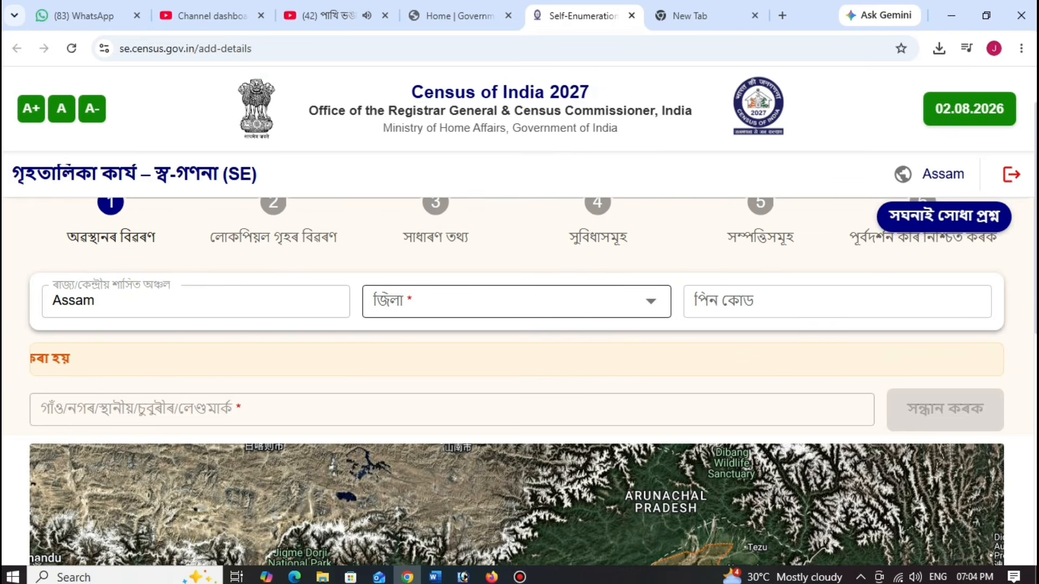
Step: Choose Dhubri as the district and enter the area's PIN code
{"action": "left_click", "coordinate": [517, 301]}
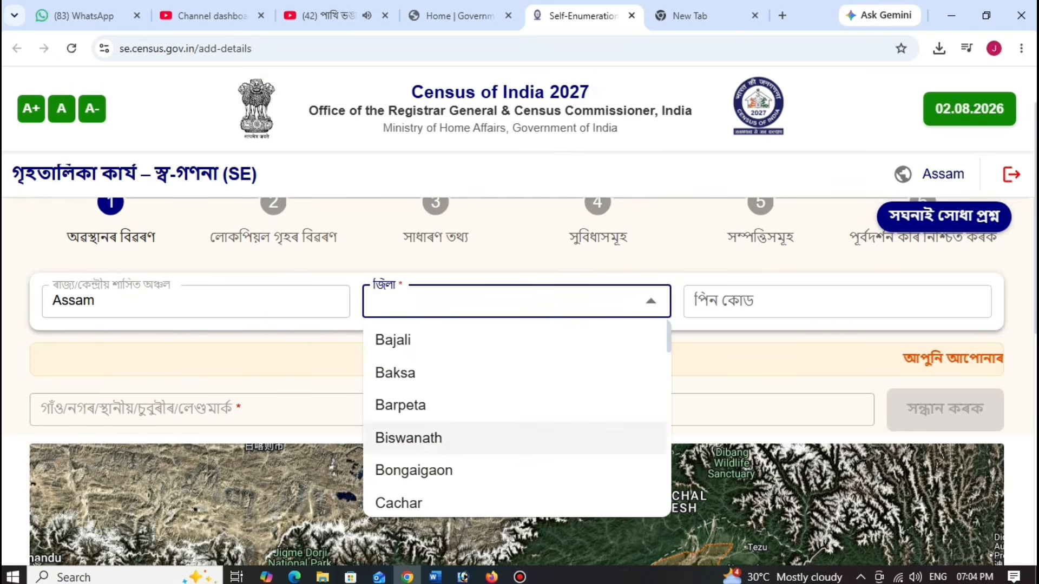
{"action": "scroll", "coordinate": [517, 436], "scroll_direction": "down", "scroll_amount": 4}
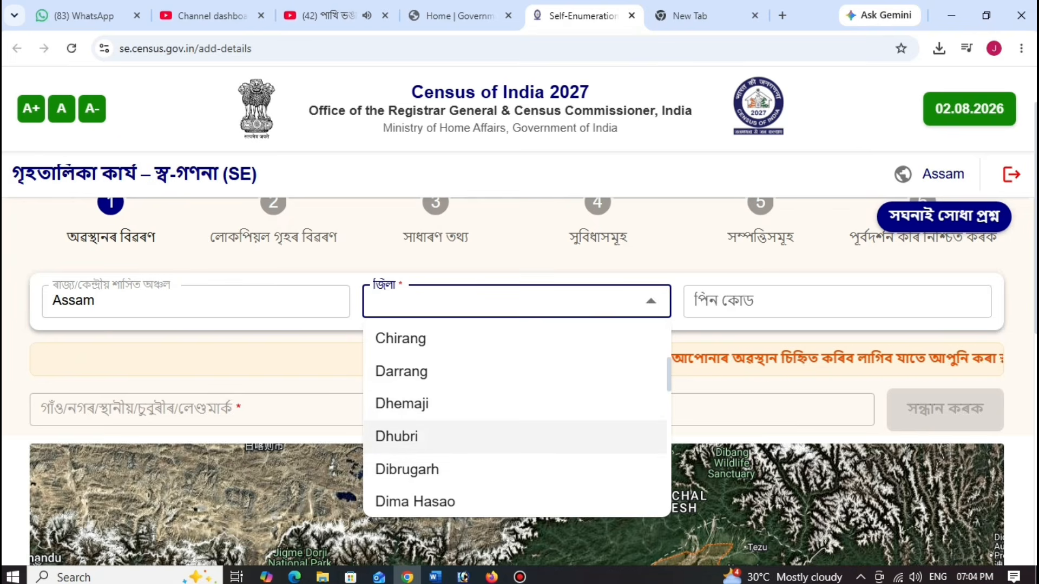
{"action": "left_click", "coordinate": [397, 436]}
{"action": "left_click", "coordinate": [837, 301]}
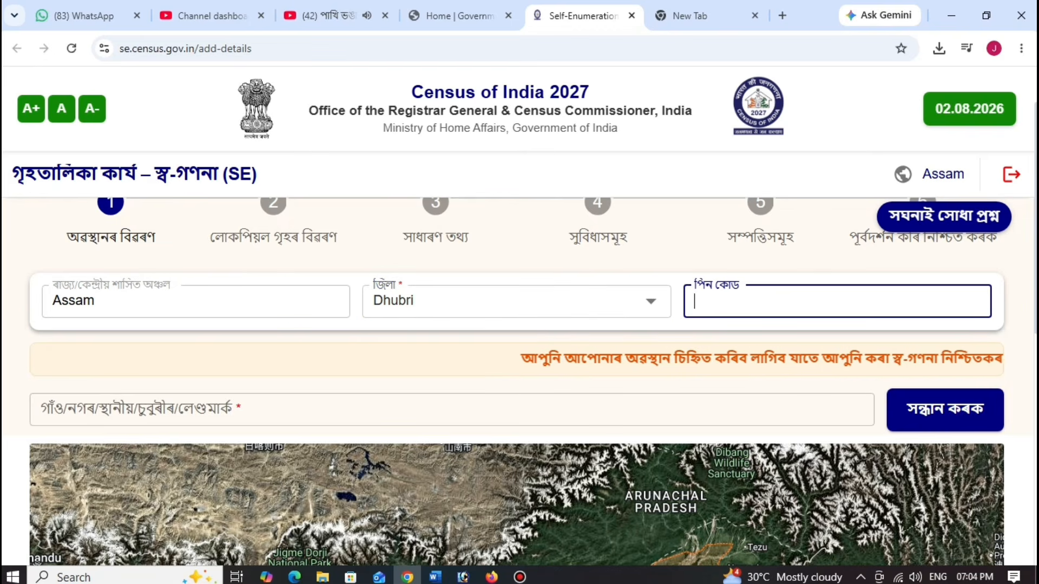
{"action": "type", "text": "783325"}
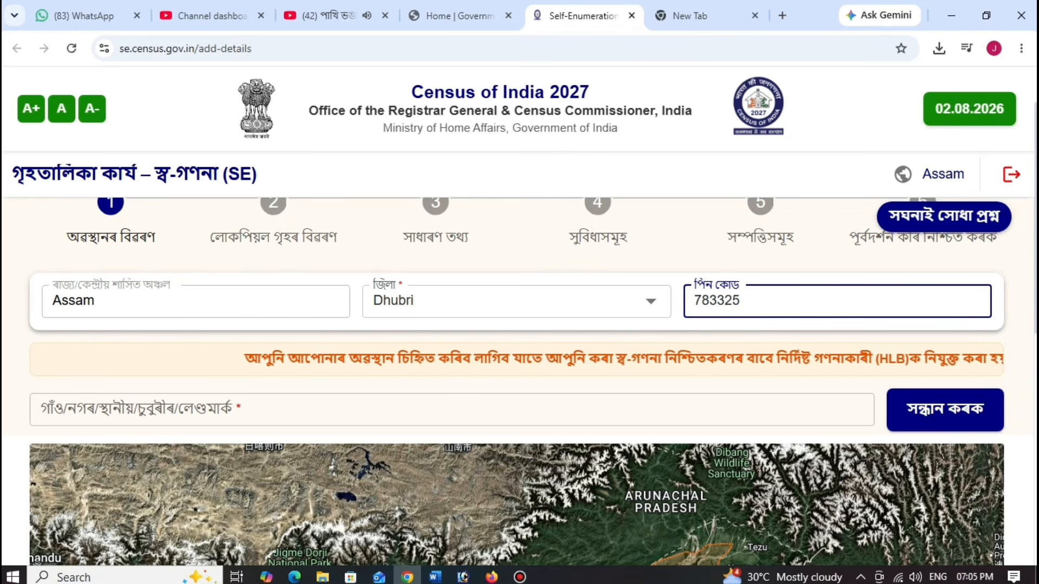
{"action": "left_click", "coordinate": [837, 335]}
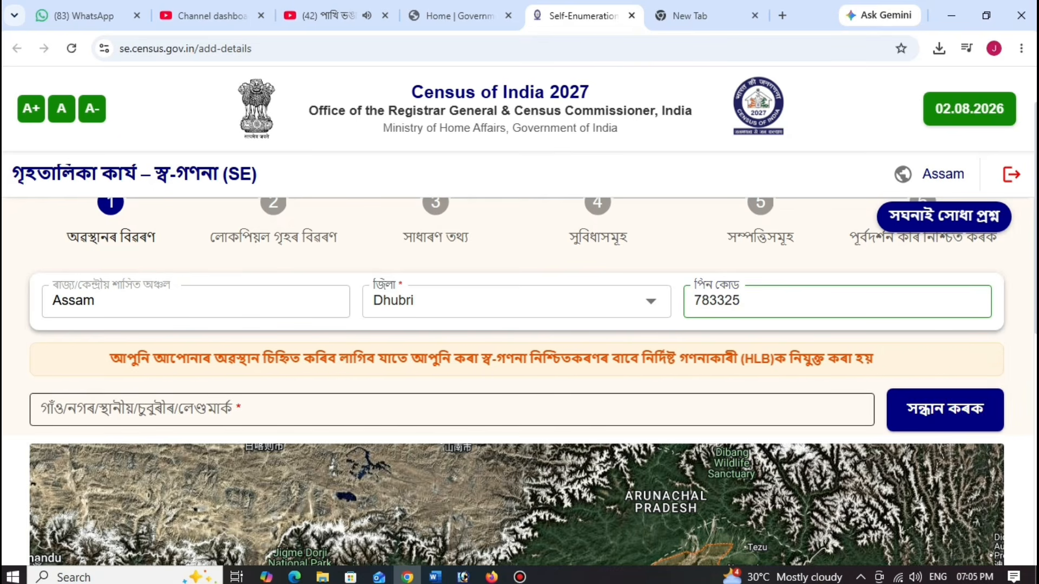
Step: Pick the 'Jhagrarpar, Dhubri, Assam, India' landmark suggestion and search it on the map
{"action": "left_click", "coordinate": [452, 410]}
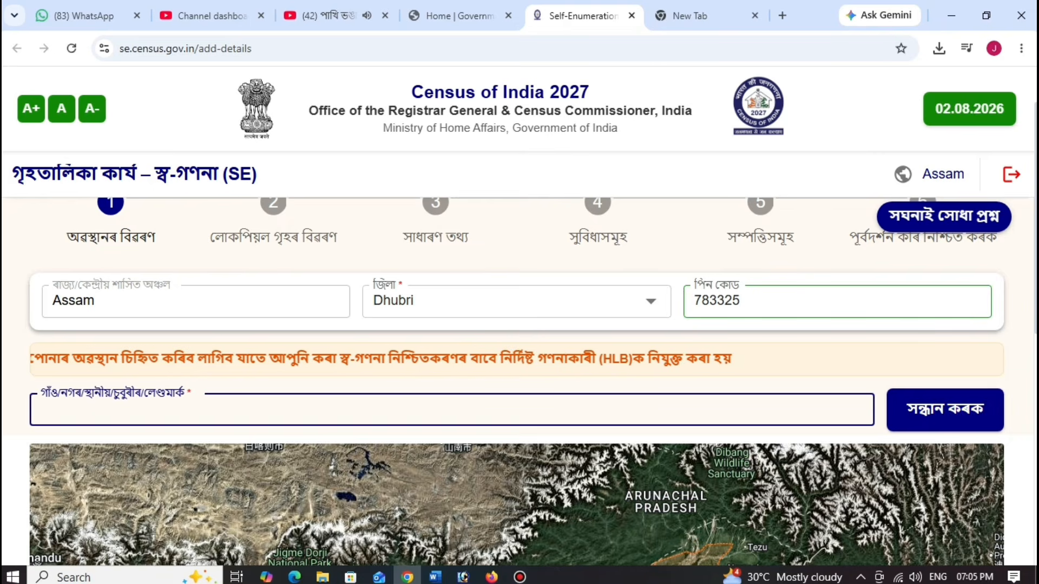
{"action": "type", "text": "JHAGRARPAR"}
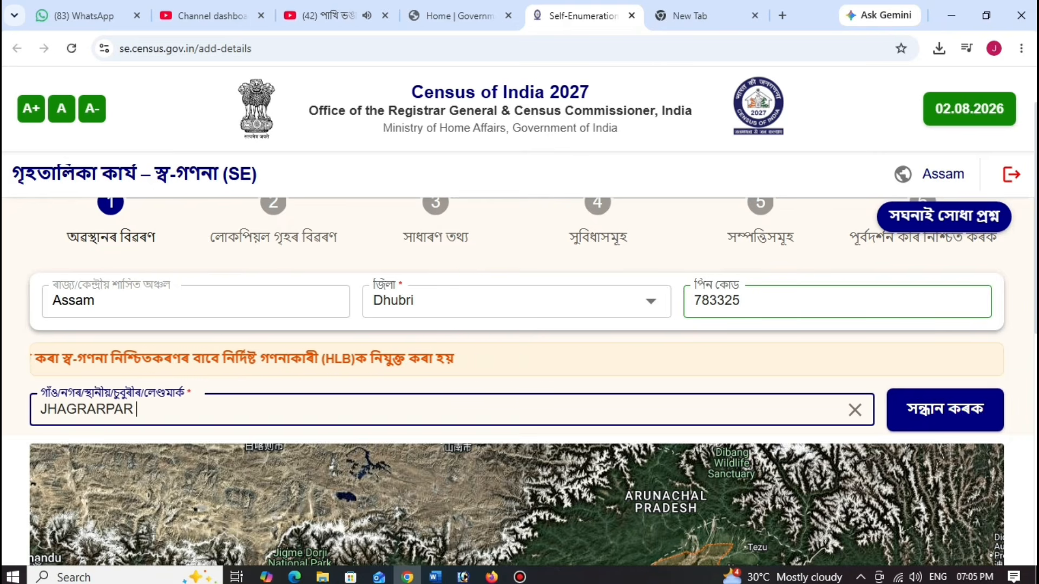
{"action": "type", "text": " PT II"}
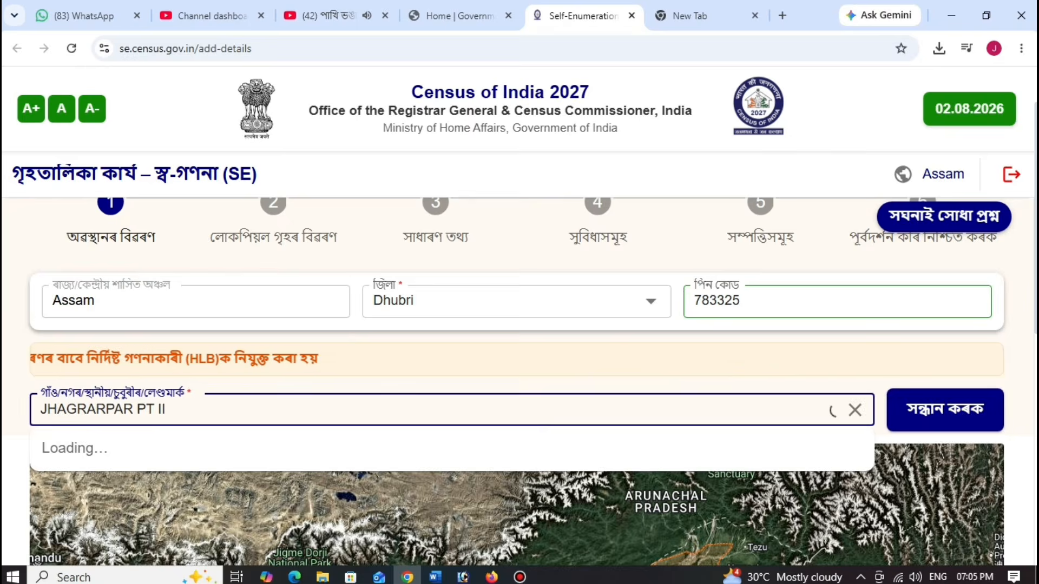
{"action": "scroll", "coordinate": [449, 298], "scroll_direction": "down", "scroll_amount": 3}
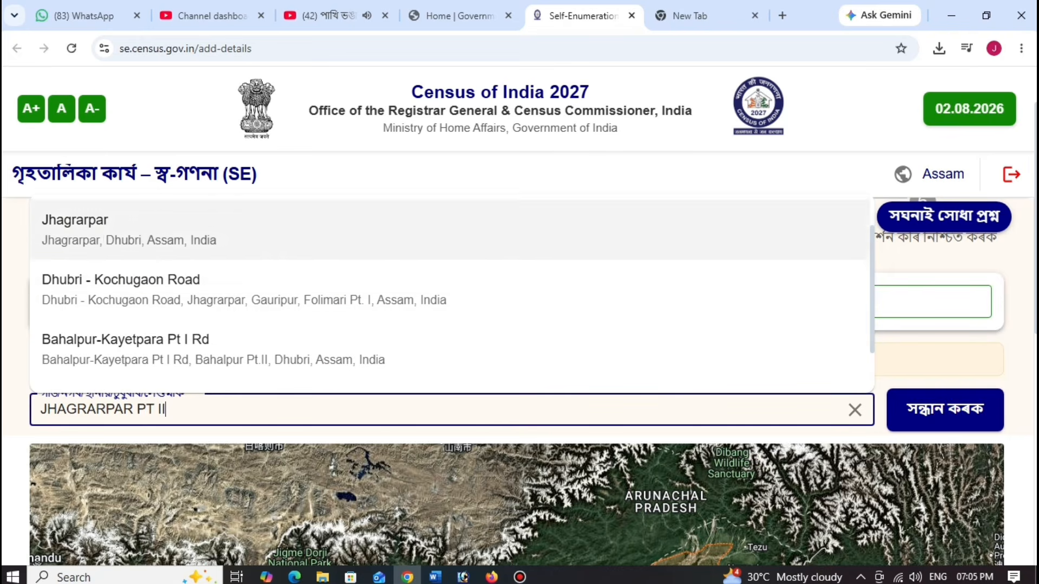
{"action": "scroll", "coordinate": [449, 297], "scroll_direction": "up", "scroll_amount": 3}
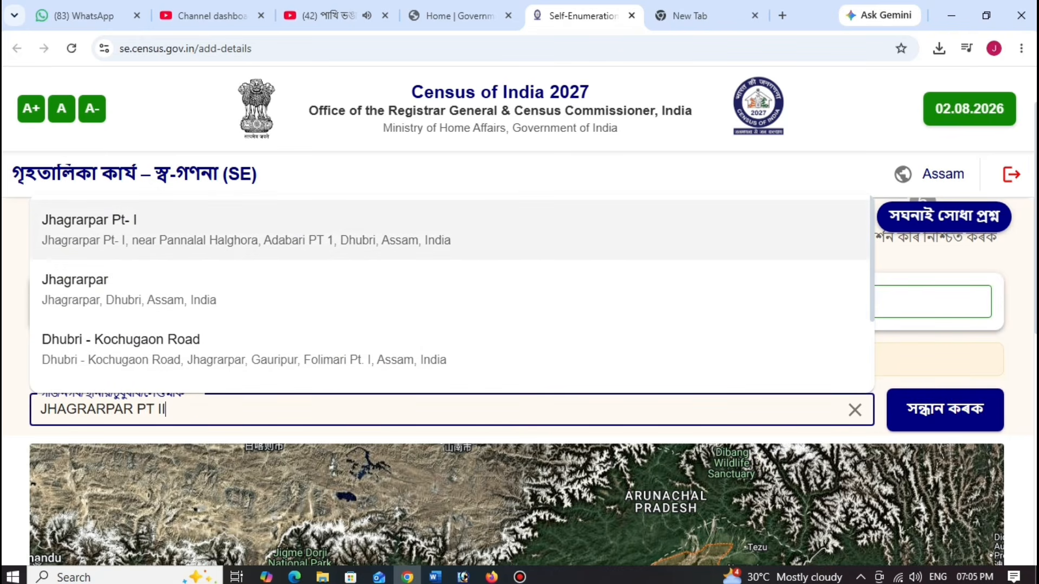
{"action": "left_click", "coordinate": [449, 290]}
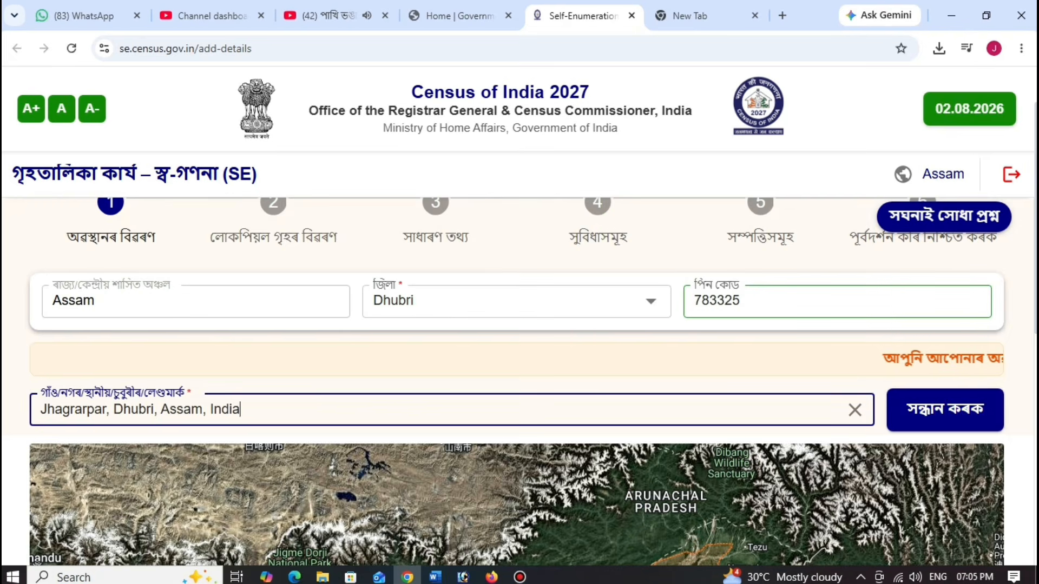
{"action": "left_click", "coordinate": [946, 410]}
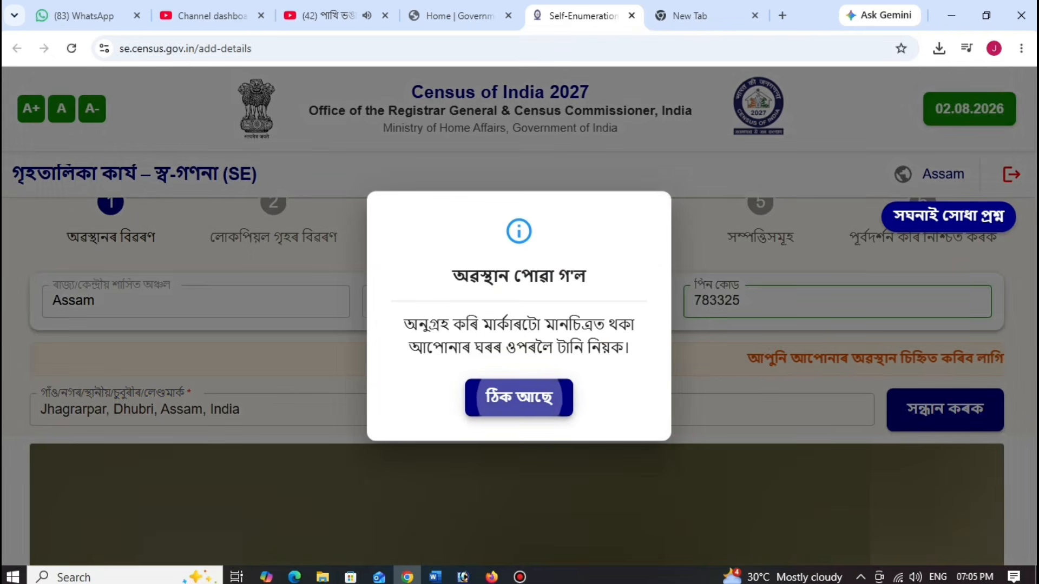
{"action": "double_click", "coordinate": [519, 399]}
{"action": "scroll", "coordinate": [519, 410], "scroll_direction": "down", "scroll_amount": 1}
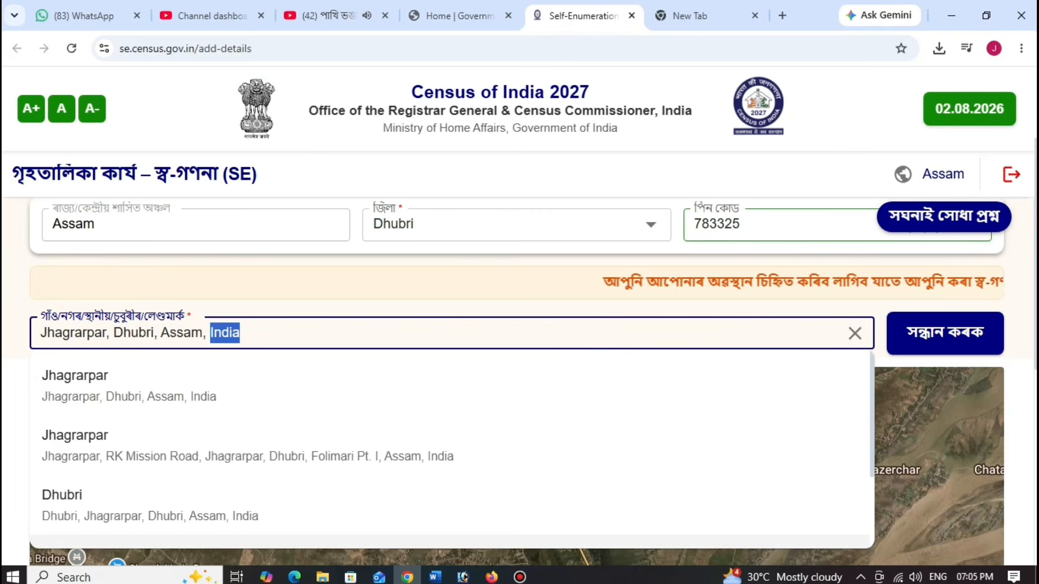
{"action": "scroll", "coordinate": [519, 503], "scroll_direction": "down", "scroll_amount": 2}
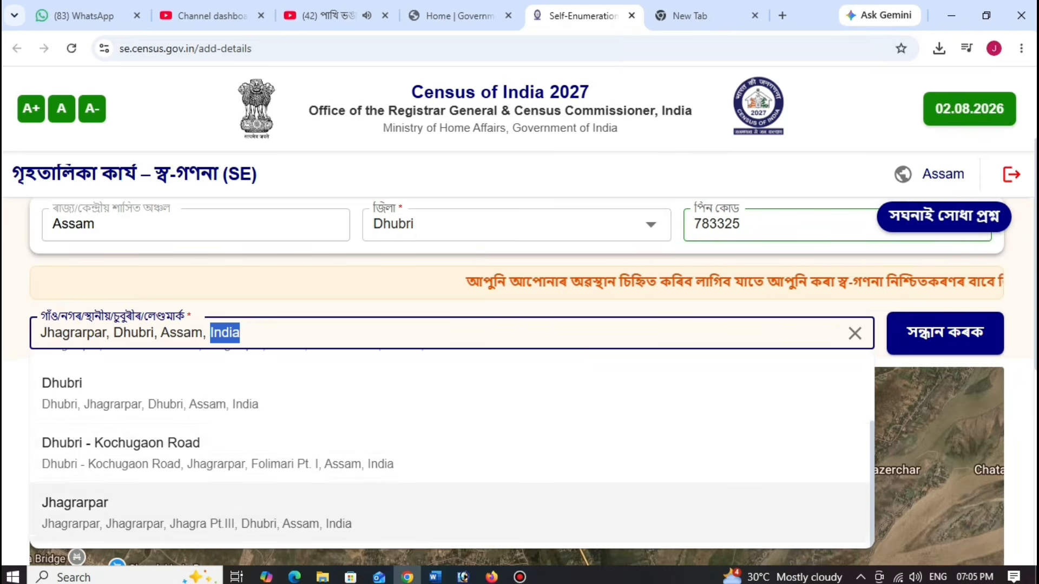
{"action": "scroll", "coordinate": [520, 454], "scroll_direction": "down", "scroll_amount": 3}
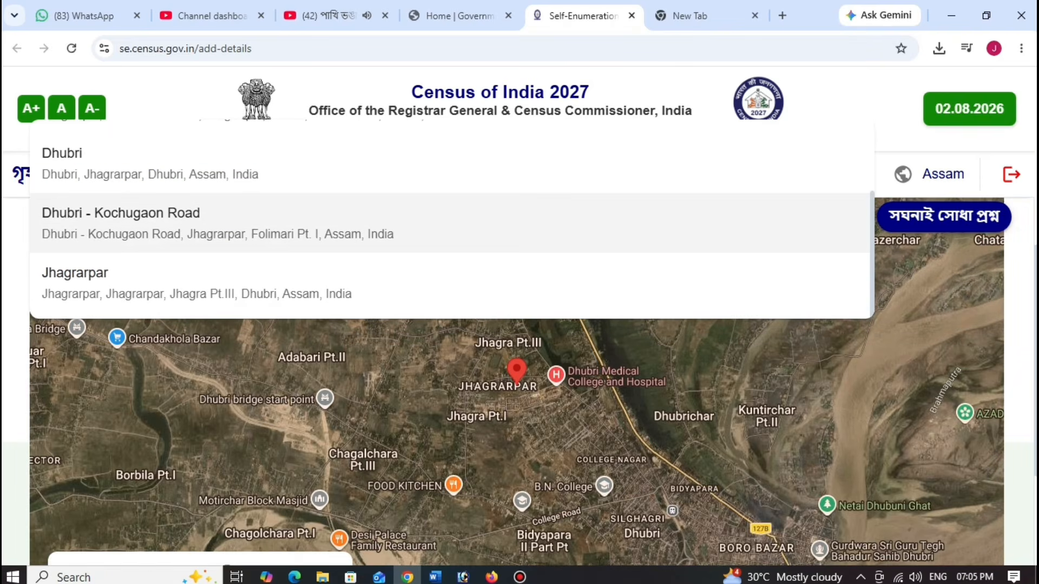
Step: Zoom the satellite map in close around the red marker near Jhagrarpar
{"action": "left_click", "coordinate": [655, 460]}
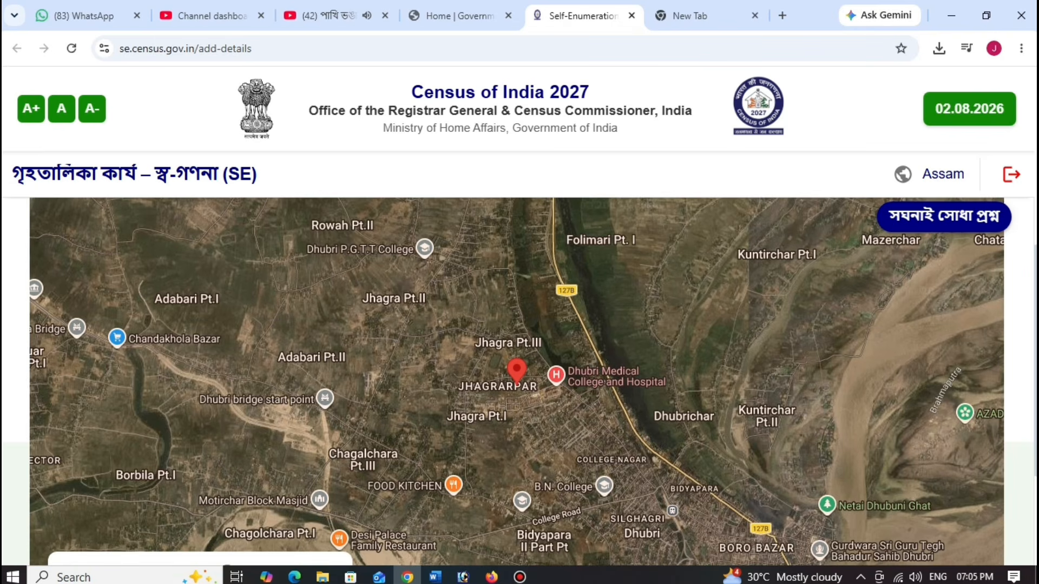
{"action": "scroll", "coordinate": [517, 381], "scroll_direction": "up", "scroll_amount": 2}
{"action": "scroll", "coordinate": [517, 381], "scroll_direction": "down", "scroll_amount": 2}
{"action": "scroll", "coordinate": [517, 379], "scroll_direction": "up", "scroll_amount": 3, "text": "ctrl"}
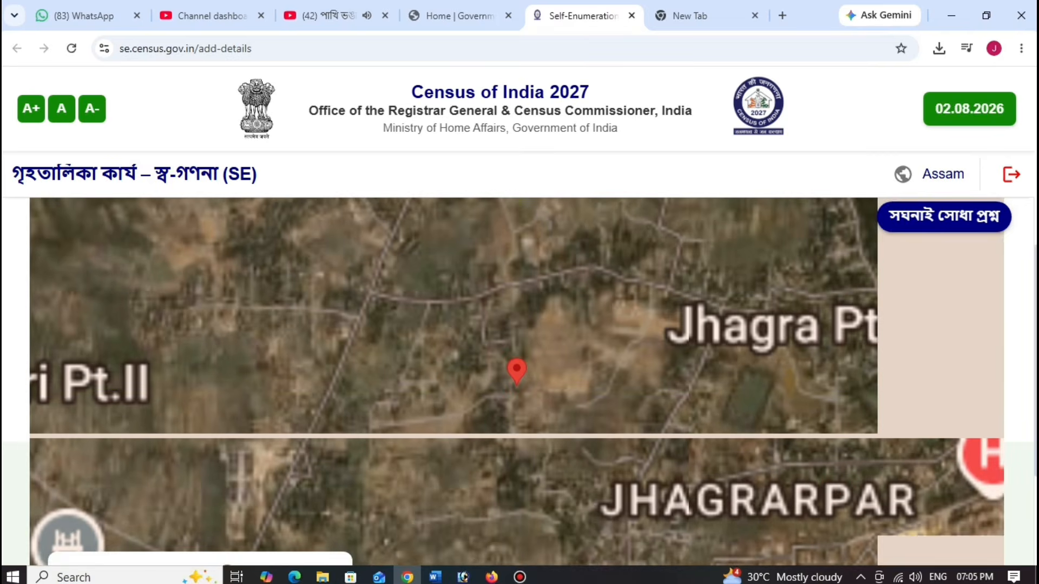
{"action": "scroll", "coordinate": [517, 382], "scroll_direction": "down", "scroll_amount": 2}
{"action": "scroll", "coordinate": [517, 382], "scroll_direction": "up", "scroll_amount": 2}
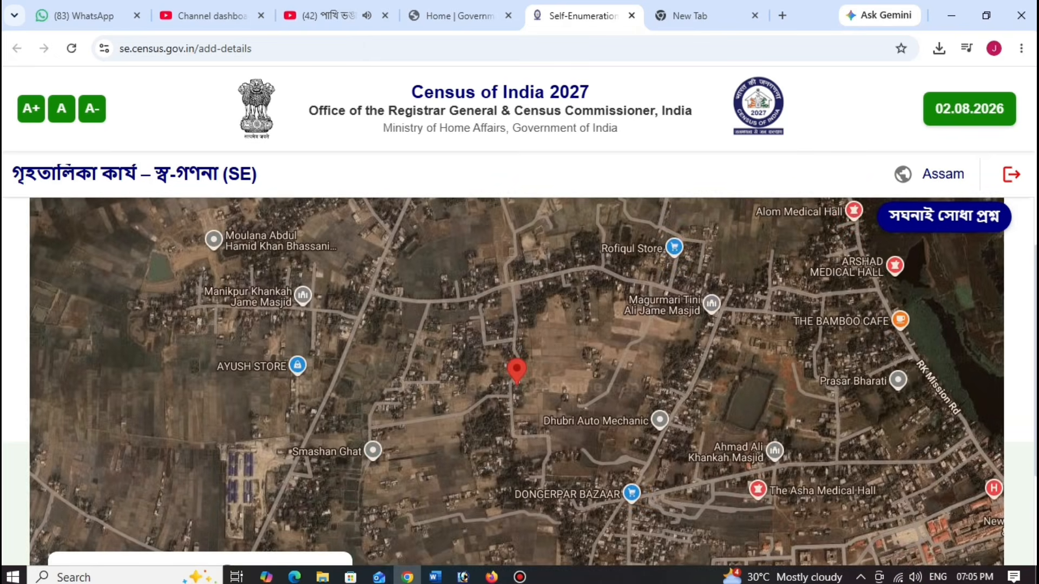
{"action": "scroll", "coordinate": [517, 386], "scroll_direction": "up", "scroll_amount": 2, "text": "ctrl"}
{"action": "scroll", "coordinate": [517, 387], "scroll_direction": "down", "scroll_amount": 2, "text": "ctrl"}
{"action": "scroll", "coordinate": [517, 386], "scroll_direction": "down", "scroll_amount": 2, "text": "ctrl"}
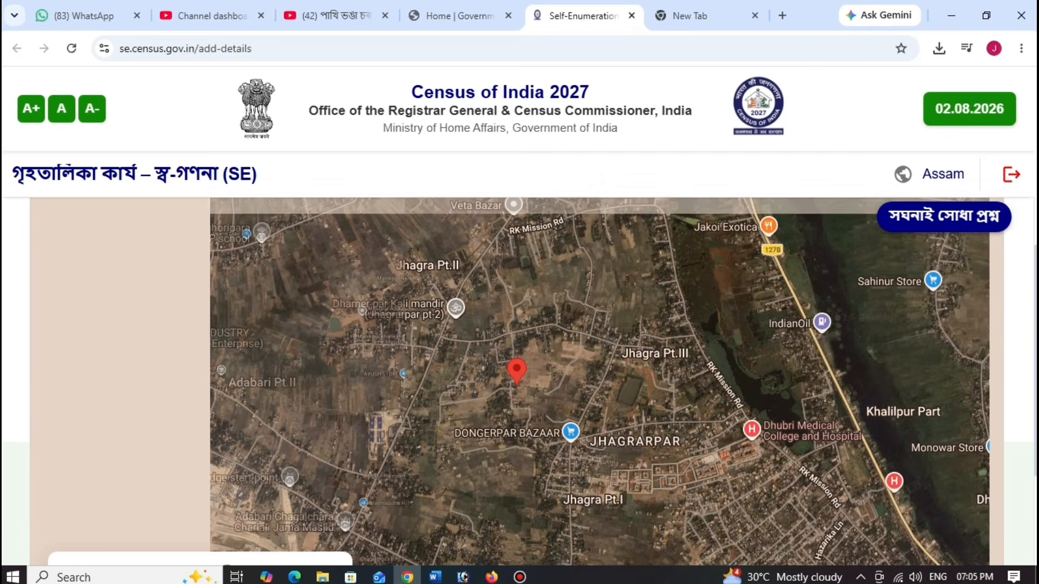
{"action": "scroll", "coordinate": [516, 385], "scroll_direction": "up", "scroll_amount": 4}
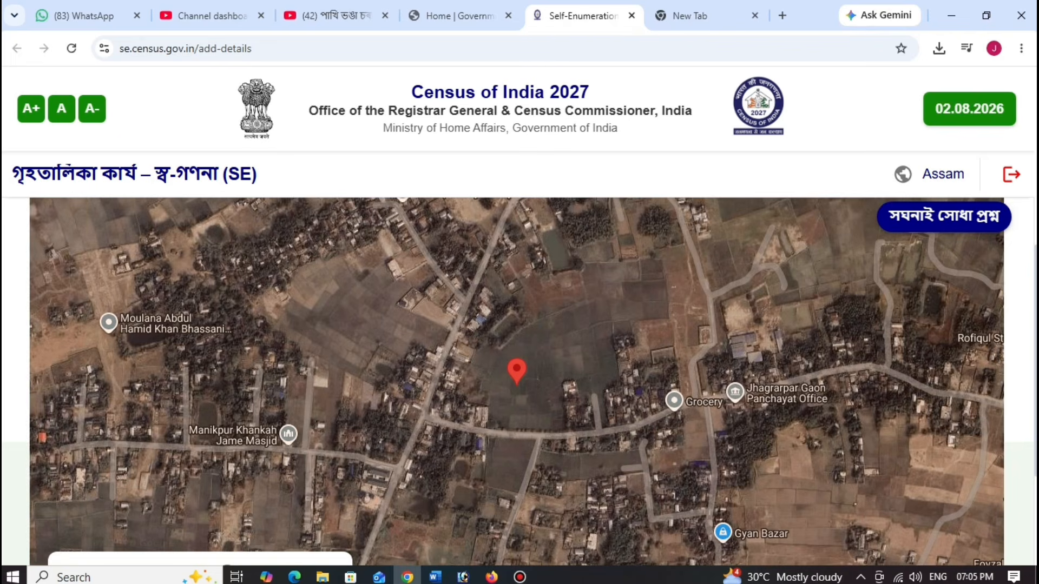
Step: Pan the map to shift the home pin, cancelling the location prompt without confirming
{"action": "left_click_drag", "start_coordinate": [517, 382], "coordinate": [423, 485]}
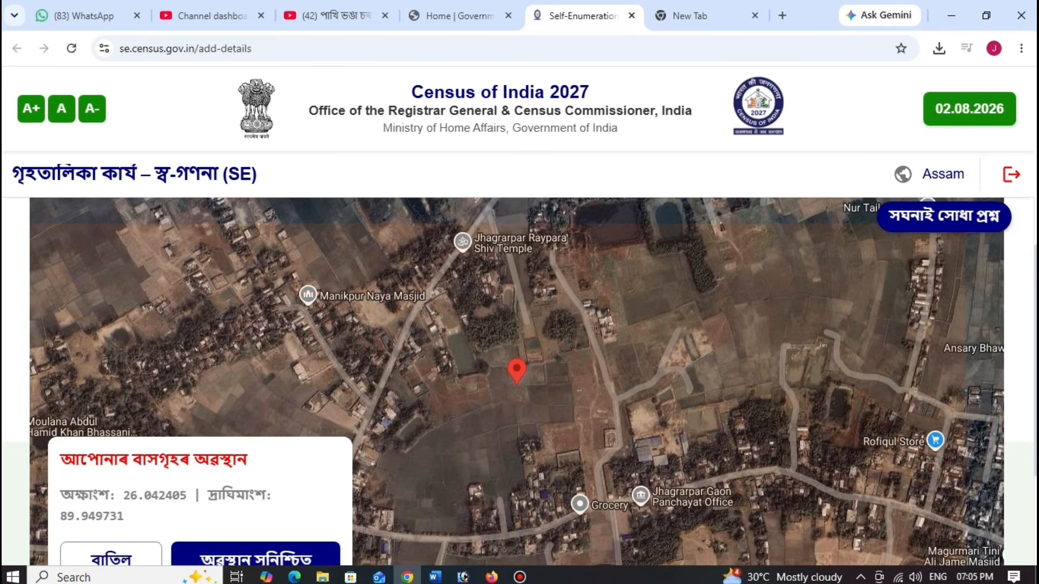
{"action": "mouse_move", "coordinate": [516, 381]}
{"action": "left_mouse_down"}
{"action": "mouse_move", "coordinate": [501, 427]}
{"action": "mouse_move", "coordinate": [574, 359]}
{"action": "left_mouse_up"}
{"action": "scroll", "coordinate": [517, 378], "scroll_direction": "up", "scroll_amount": 3}
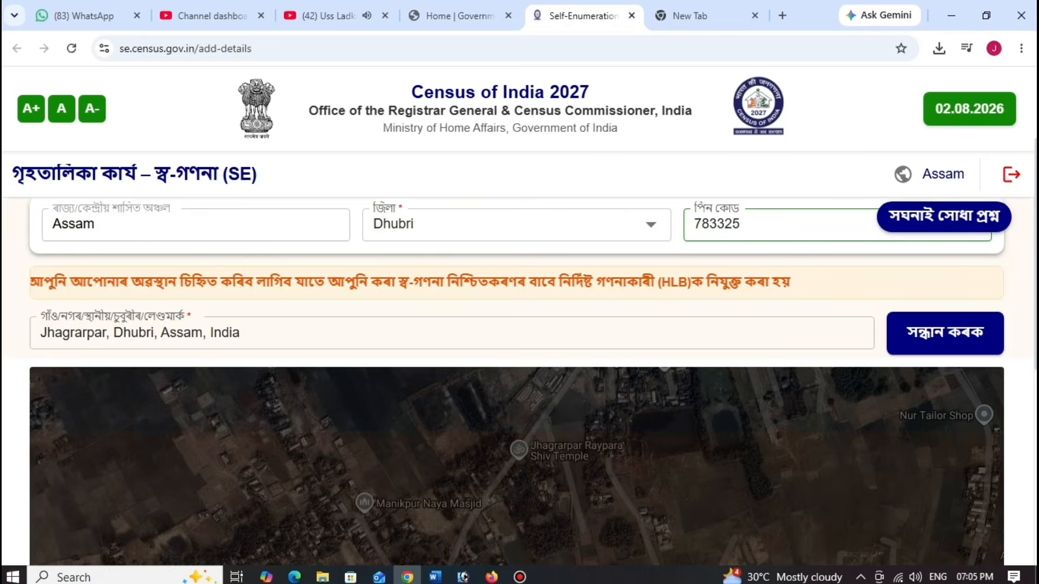
{"action": "scroll", "coordinate": [517, 379], "scroll_direction": "down", "scroll_amount": 3}
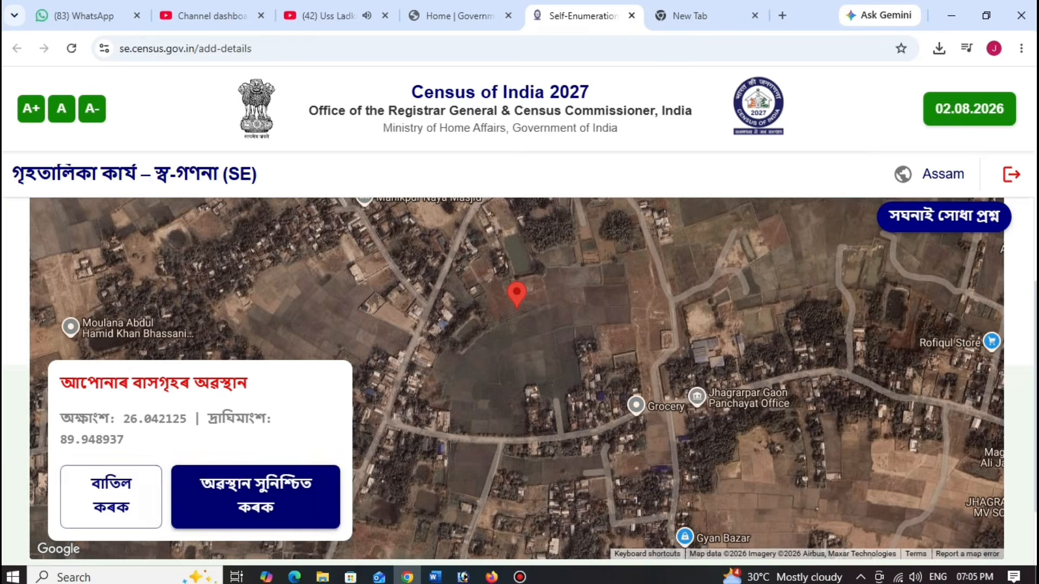
{"action": "left_click", "coordinate": [136, 491]}
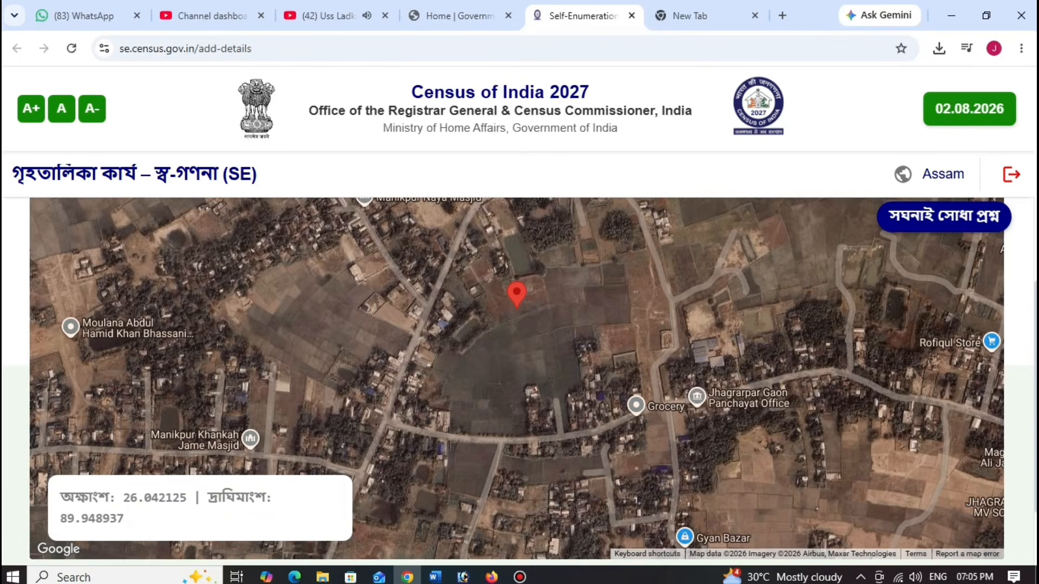
{"action": "scroll", "coordinate": [483, 345], "scroll_direction": "up", "scroll_amount": 1}
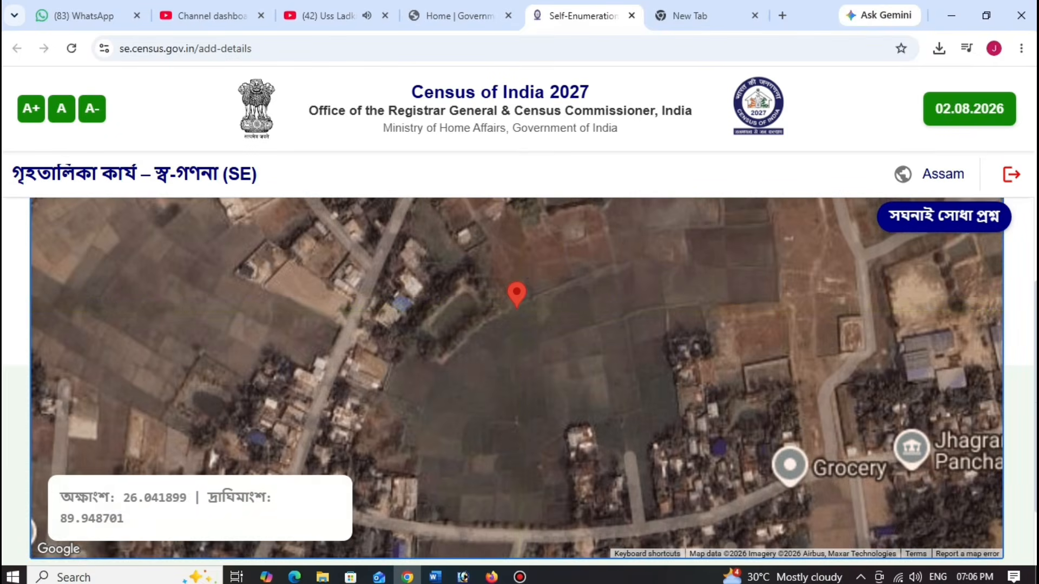
{"action": "scroll", "coordinate": [497, 352], "scroll_direction": "down", "scroll_amount": 1}
{"action": "scroll", "coordinate": [497, 352], "scroll_direction": "up", "scroll_amount": 1}
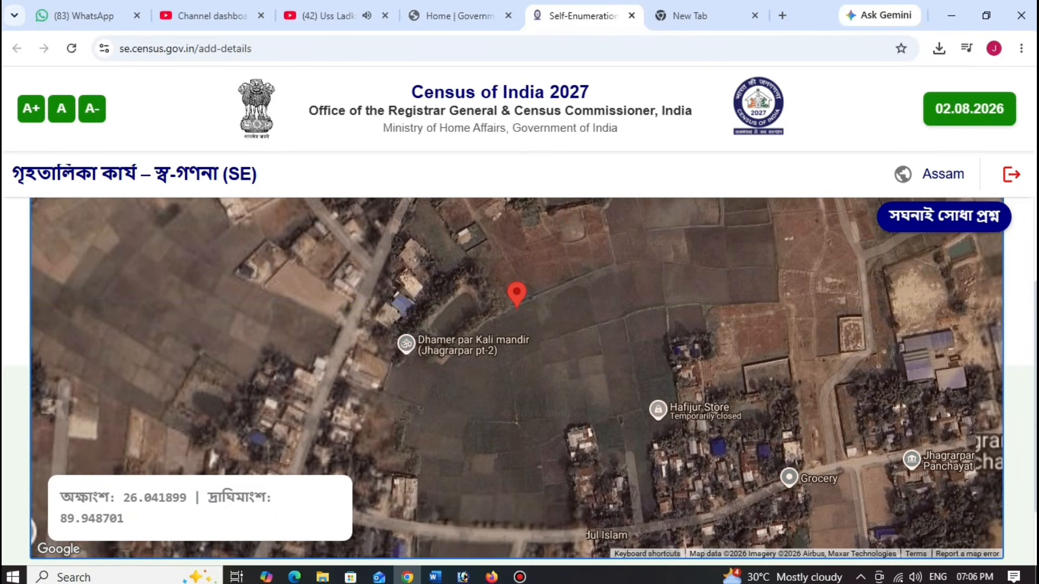
{"action": "left_click_drag", "start_coordinate": [497, 352], "coordinate": [507, 481]}
{"action": "mouse_move", "coordinate": [529, 548]}
{"action": "left_mouse_down"}
{"action": "mouse_move", "coordinate": [554, 563]}
{"action": "mouse_move", "coordinate": [556, 547]}
{"action": "left_mouse_up"}
{"action": "mouse_move", "coordinate": [514, 314]}
{"action": "left_mouse_down"}
{"action": "mouse_move", "coordinate": [554, 482]}
{"action": "mouse_move", "coordinate": [558, 377]}
{"action": "mouse_move", "coordinate": [526, 331]}
{"action": "mouse_move", "coordinate": [482, 407]}
{"action": "left_mouse_up"}
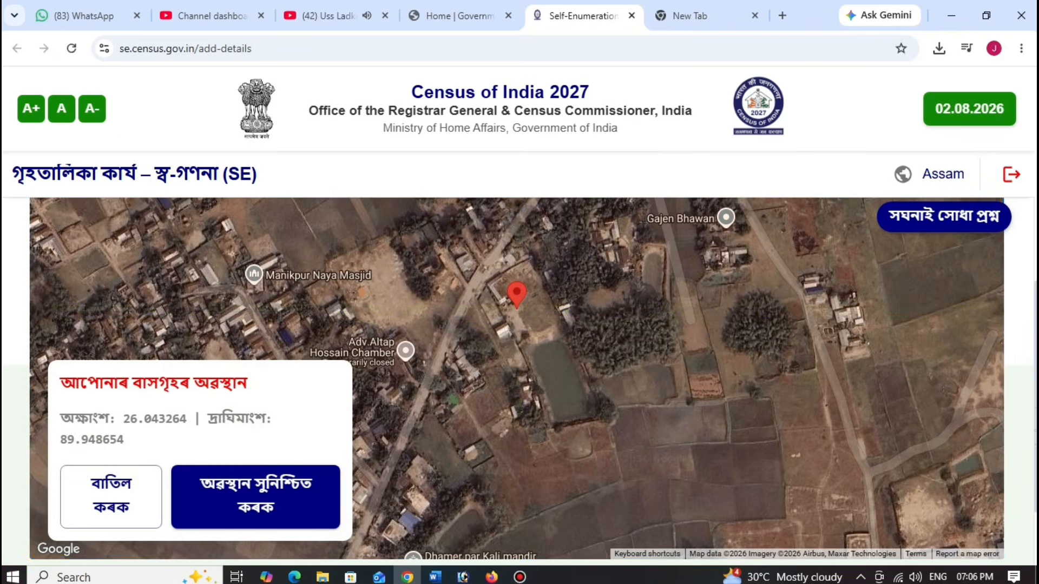
{"action": "left_click_drag", "start_coordinate": [533, 295], "coordinate": [480, 406]}
{"action": "left_click_drag", "start_coordinate": [533, 311], "coordinate": [494, 392]}
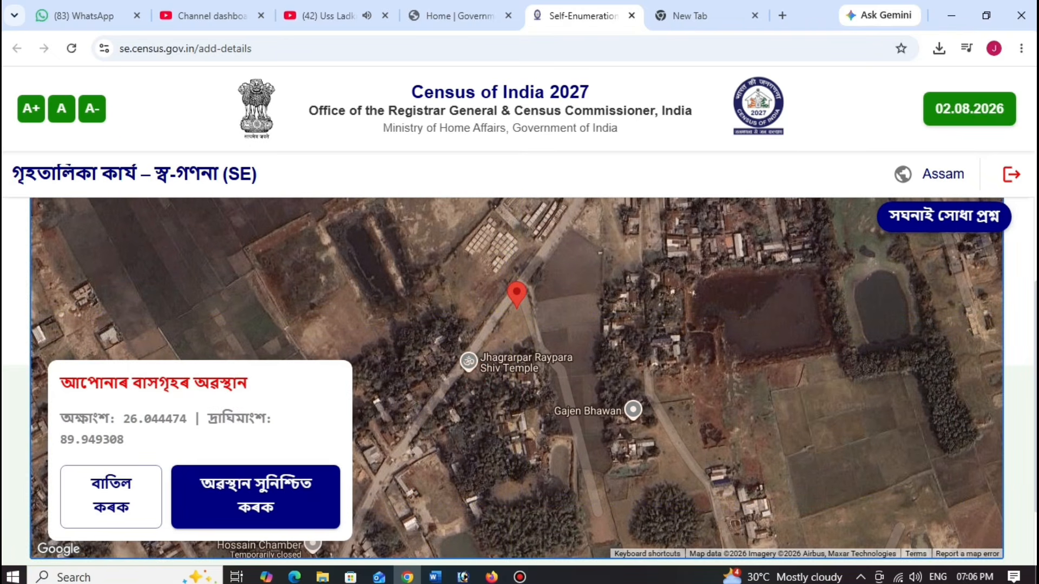
{"action": "left_click", "coordinate": [117, 496]}
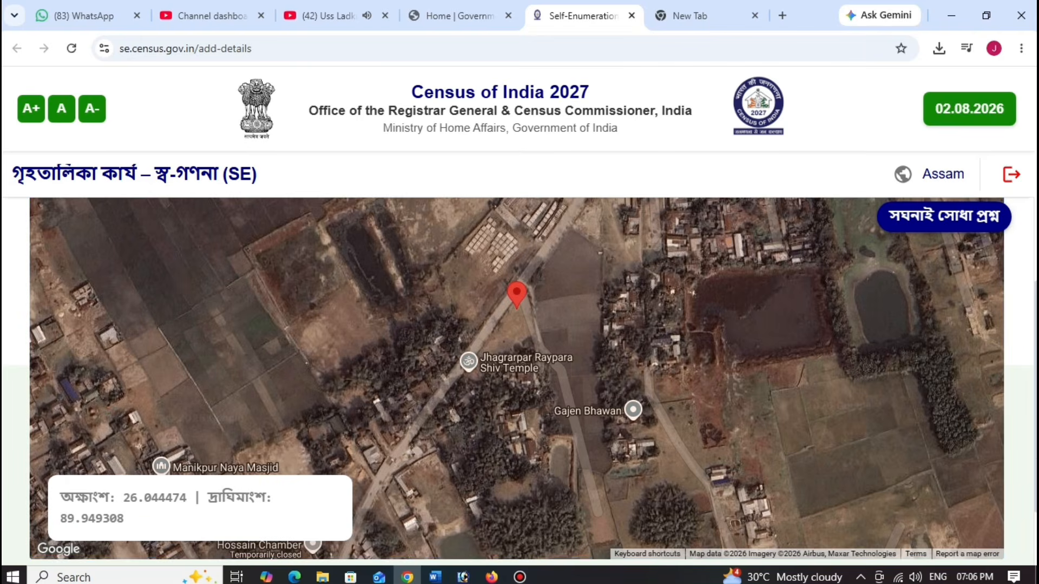
{"action": "left_click_drag", "start_coordinate": [693, 292], "coordinate": [767, 210]}
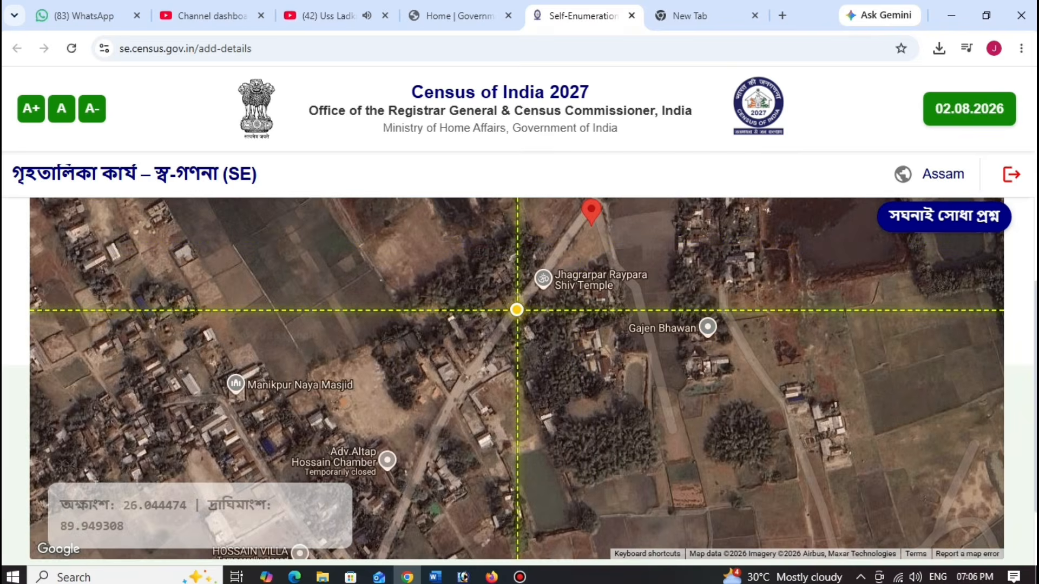
{"action": "scroll", "coordinate": [556, 315], "scroll_direction": "down", "scroll_amount": 2}
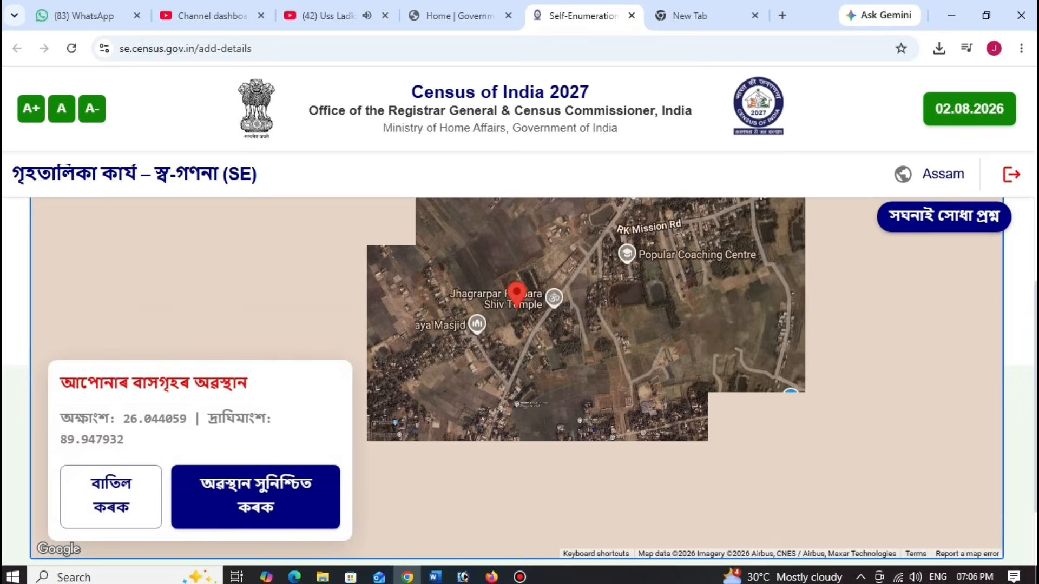
{"action": "scroll", "coordinate": [533, 333], "scroll_direction": "up", "scroll_amount": 1}
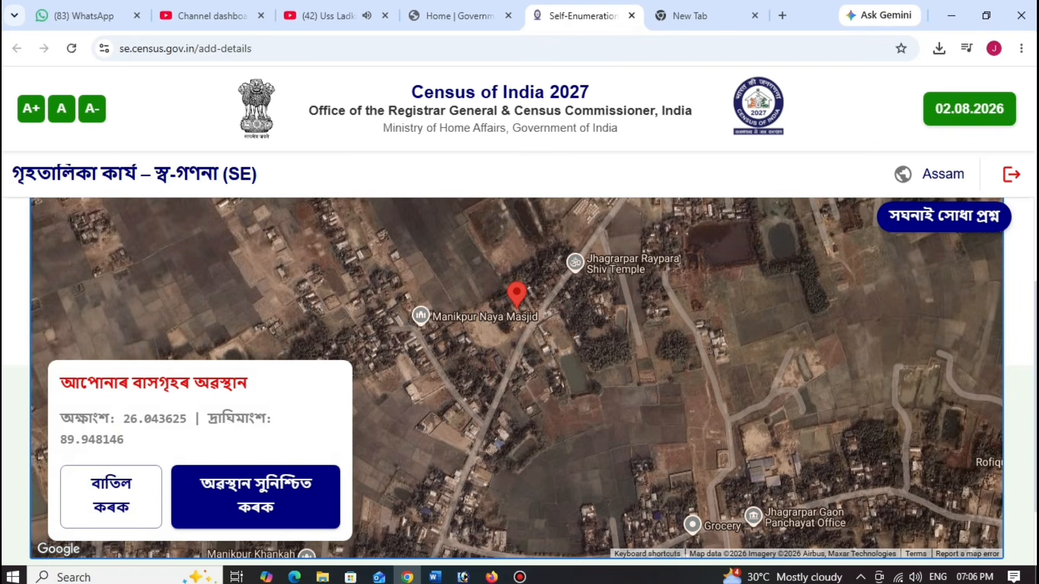
{"action": "mouse_move", "coordinate": [590, 309]}
{"action": "left_mouse_down"}
{"action": "mouse_move", "coordinate": [424, 388]}
{"action": "mouse_move", "coordinate": [403, 438]}
{"action": "left_mouse_up"}
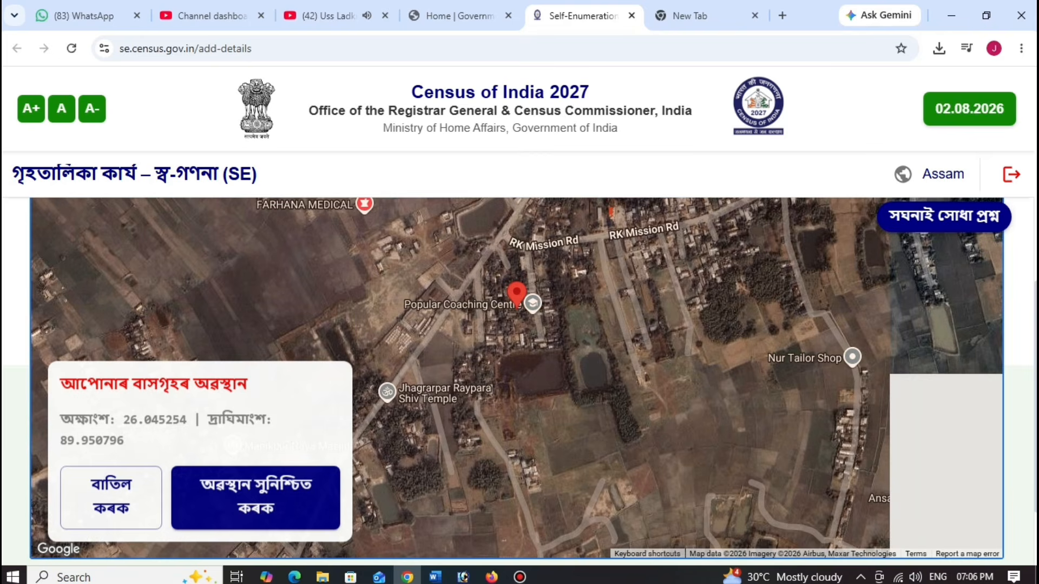
{"action": "left_click_drag", "start_coordinate": [547, 303], "coordinate": [529, 421]}
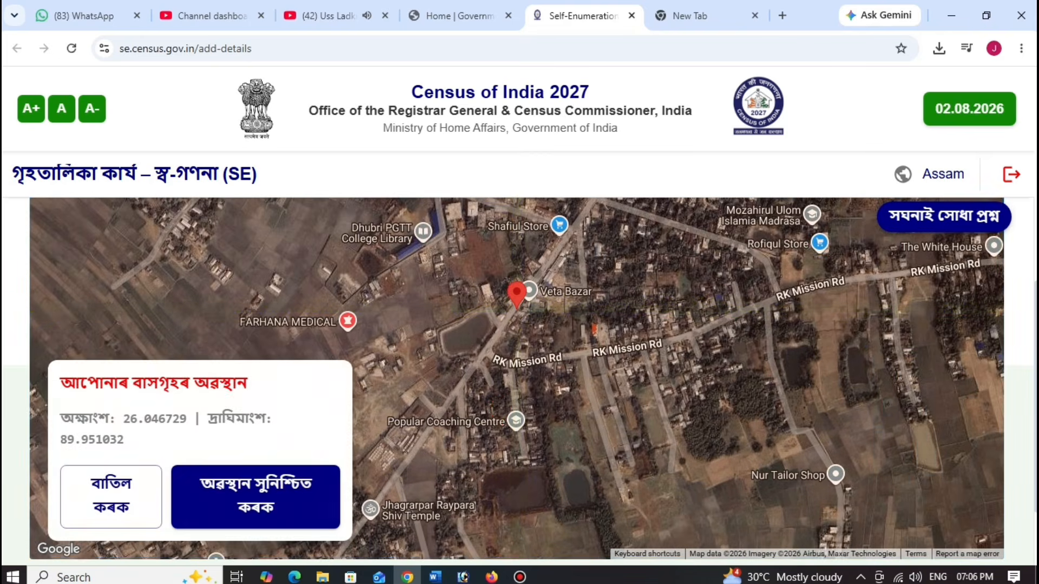
{"action": "left_click_drag", "start_coordinate": [546, 347], "coordinate": [513, 310]}
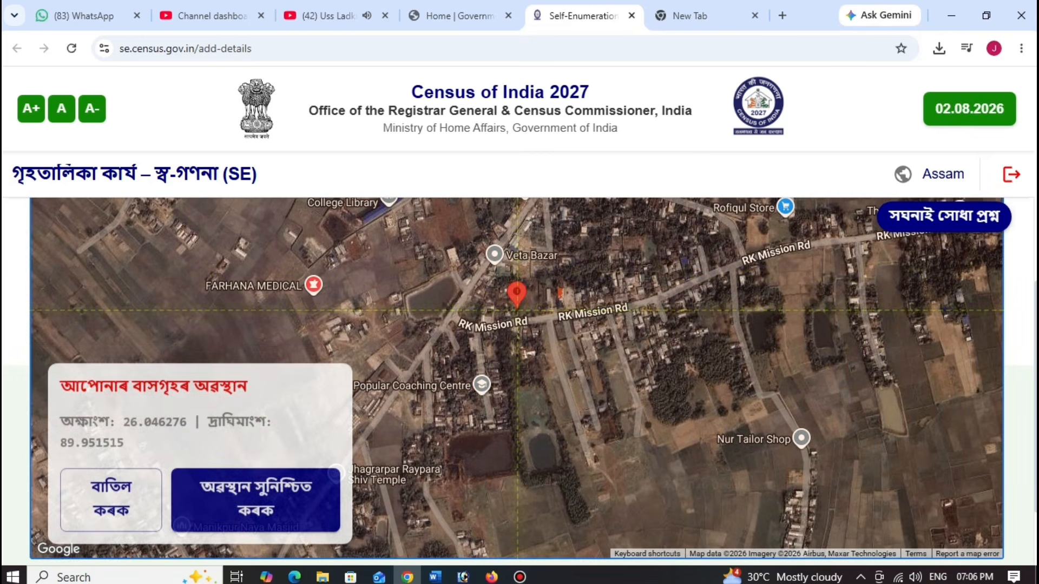
{"action": "scroll", "coordinate": [543, 333], "scroll_direction": "down", "scroll_amount": 2}
{"action": "scroll", "coordinate": [543, 332], "scroll_direction": "up", "scroll_amount": 2}
{"action": "scroll", "coordinate": [517, 379], "scroll_direction": "up", "scroll_amount": 3}
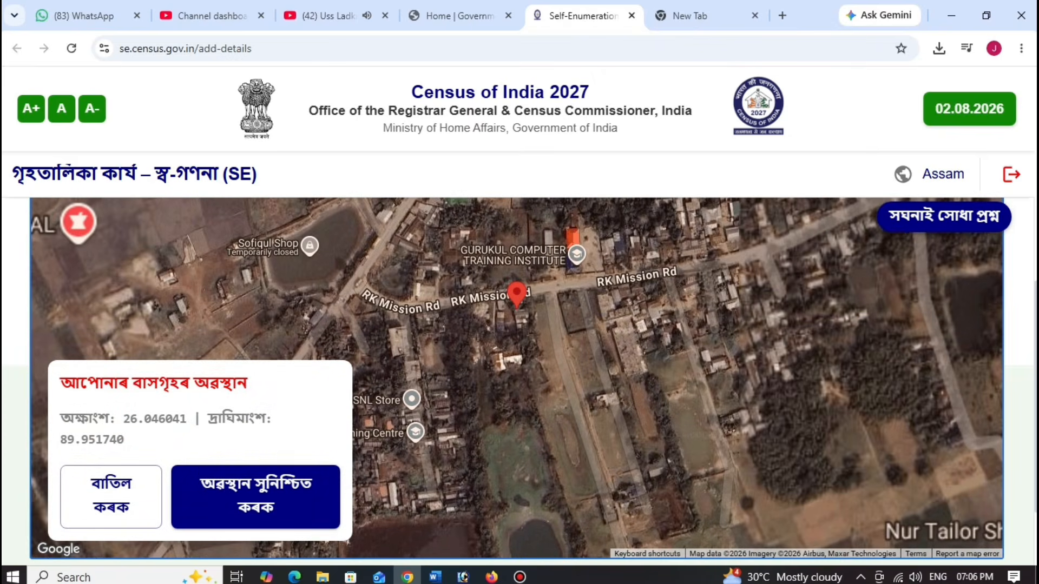
{"action": "left_click_drag", "start_coordinate": [558, 330], "coordinate": [483, 356]}
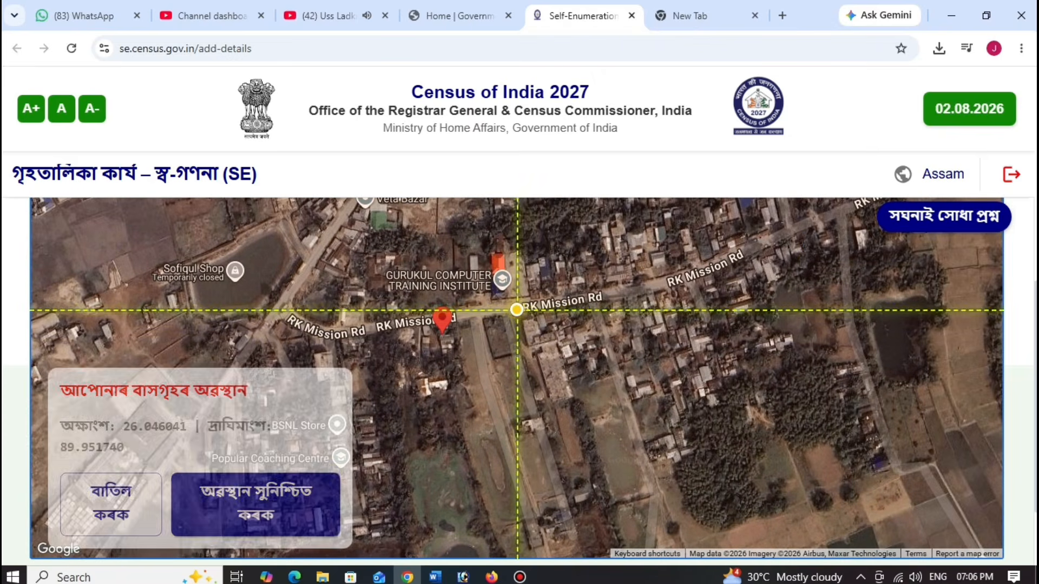
{"action": "mouse_move", "coordinate": [558, 330]}
{"action": "left_mouse_down"}
{"action": "mouse_move", "coordinate": [484, 346]}
{"action": "mouse_move", "coordinate": [468, 372]}
{"action": "mouse_move", "coordinate": [514, 318]}
{"action": "left_mouse_up"}
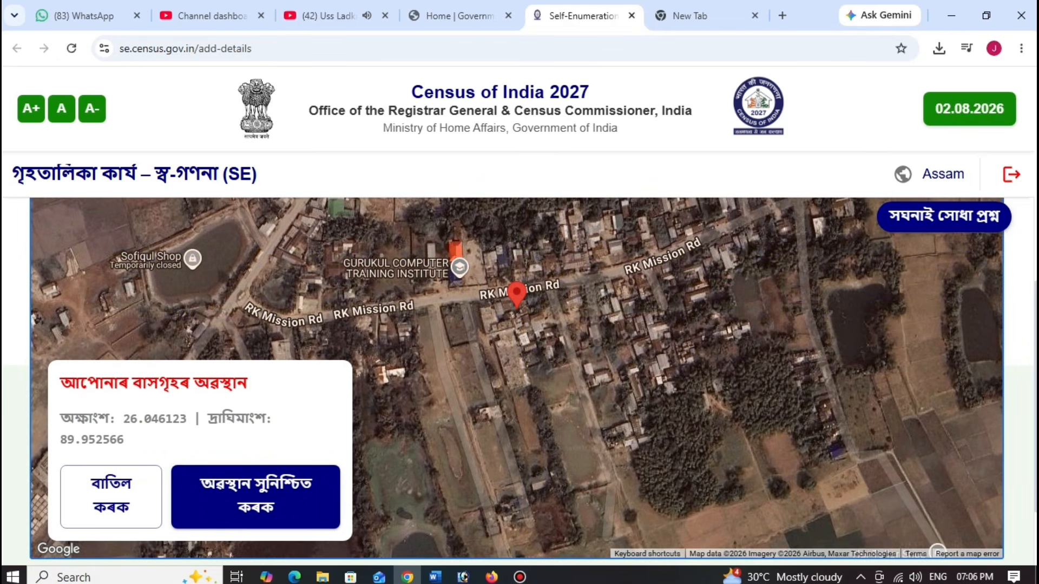
{"action": "scroll", "coordinate": [559, 337], "scroll_direction": "up", "scroll_amount": 1}
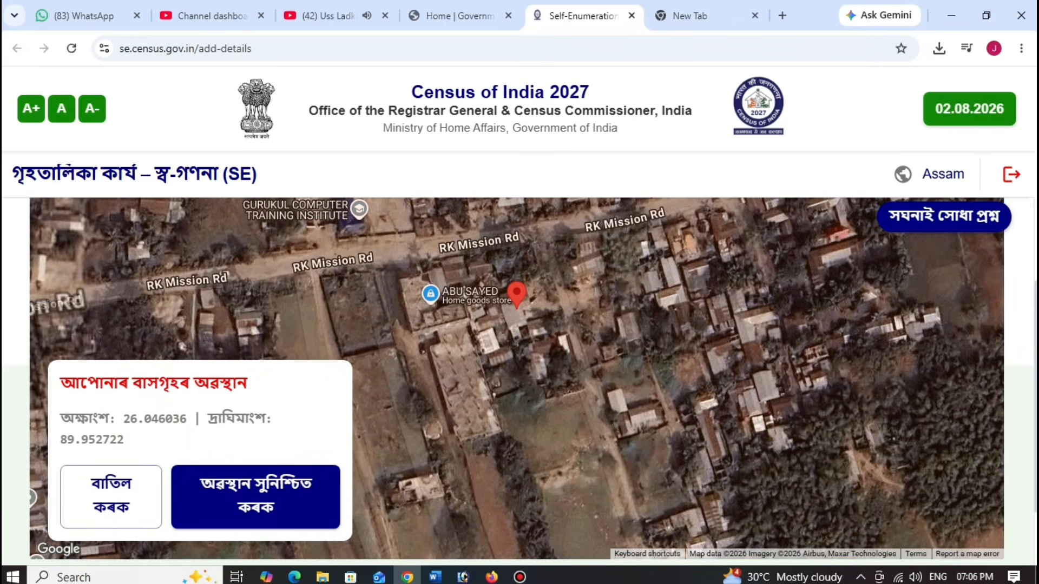
{"action": "left_click_drag", "start_coordinate": [559, 337], "coordinate": [459, 385]}
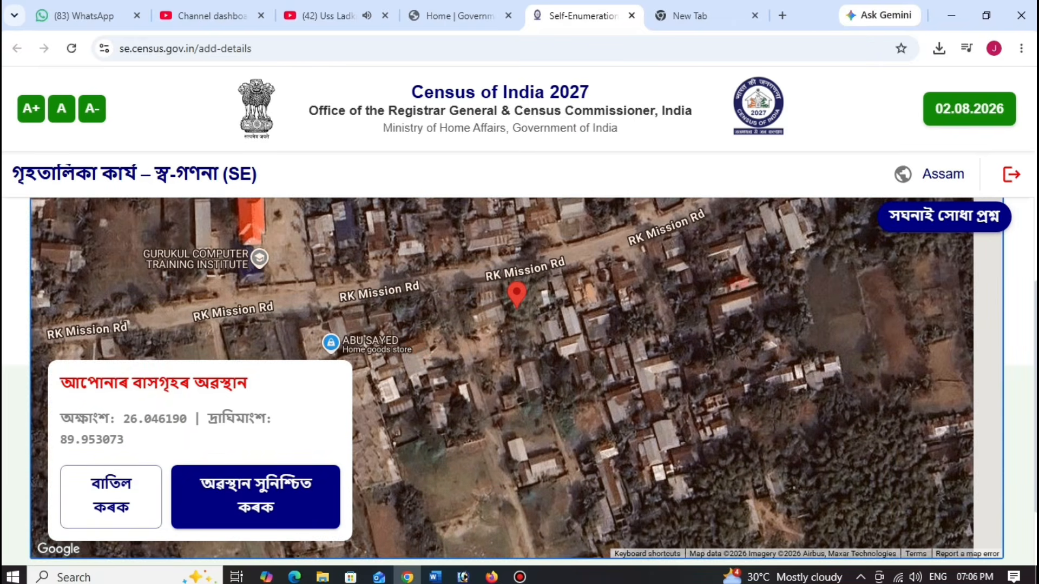
{"action": "scroll", "coordinate": [572, 310], "scroll_direction": "down", "scroll_amount": 1}
{"action": "scroll", "coordinate": [572, 309], "scroll_direction": "up", "scroll_amount": 1}
{"action": "scroll", "coordinate": [572, 309], "scroll_direction": "up", "scroll_amount": 1}
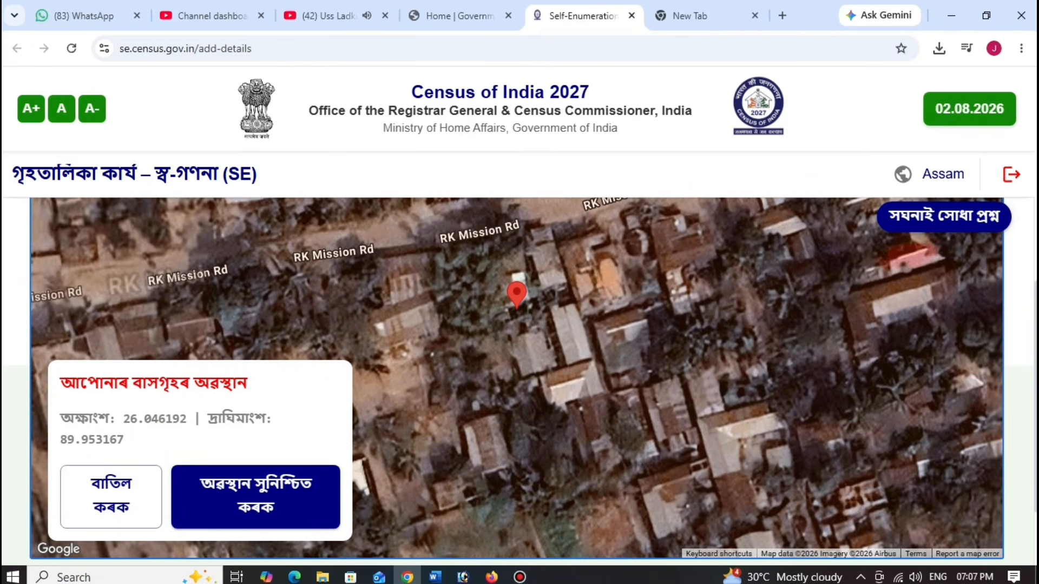
{"action": "left_click", "coordinate": [91, 492]}
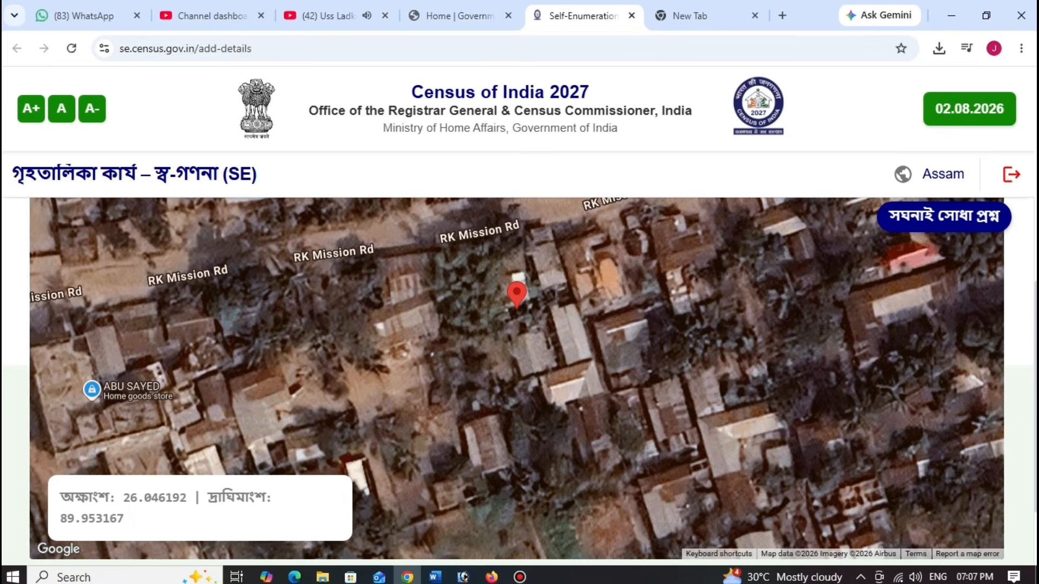
{"action": "left_click_drag", "start_coordinate": [517, 310], "coordinate": [526, 362]}
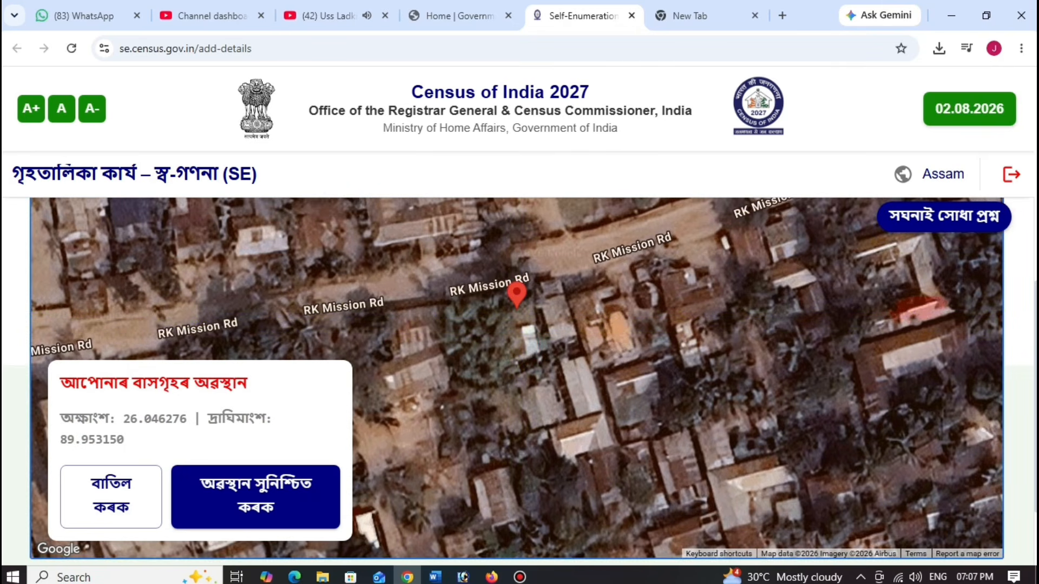
{"action": "scroll", "coordinate": [569, 349], "scroll_direction": "down", "scroll_amount": 1}
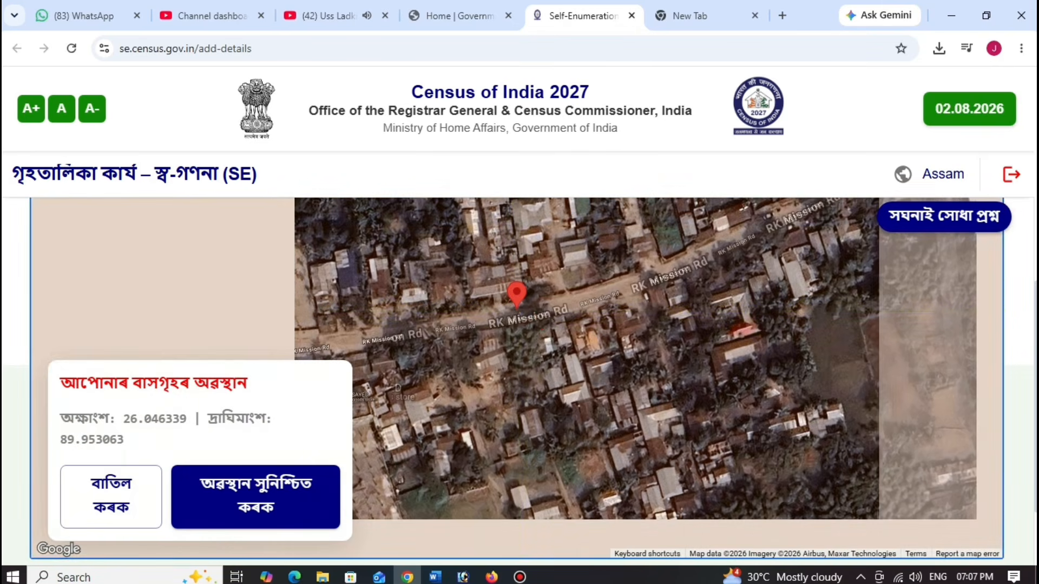
{"action": "scroll", "coordinate": [569, 349], "scroll_direction": "up", "scroll_amount": 1}
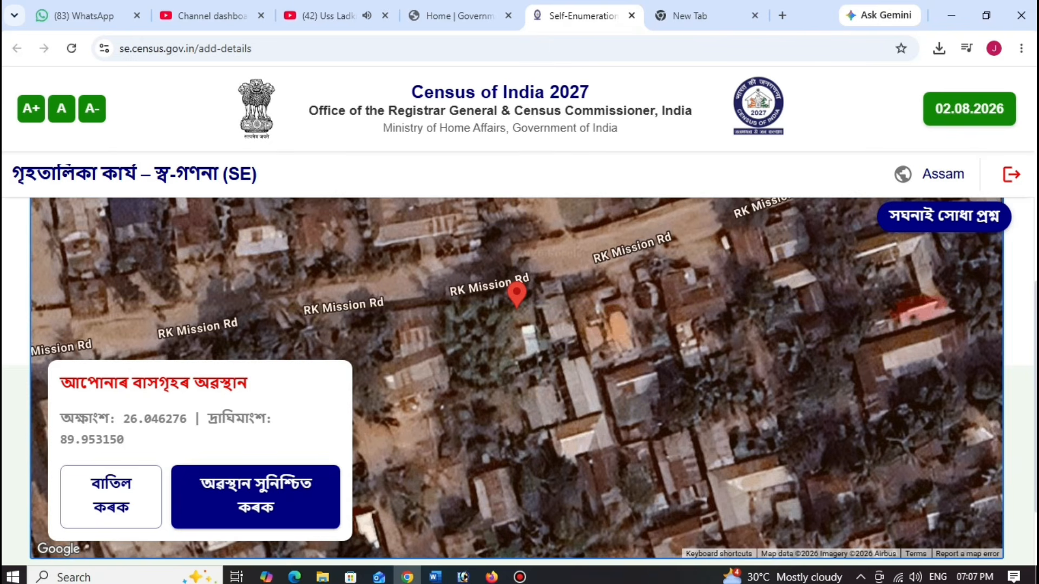
{"action": "left_click_drag", "start_coordinate": [569, 349], "coordinate": [663, 348]}
{"action": "left_click", "coordinate": [115, 495]}
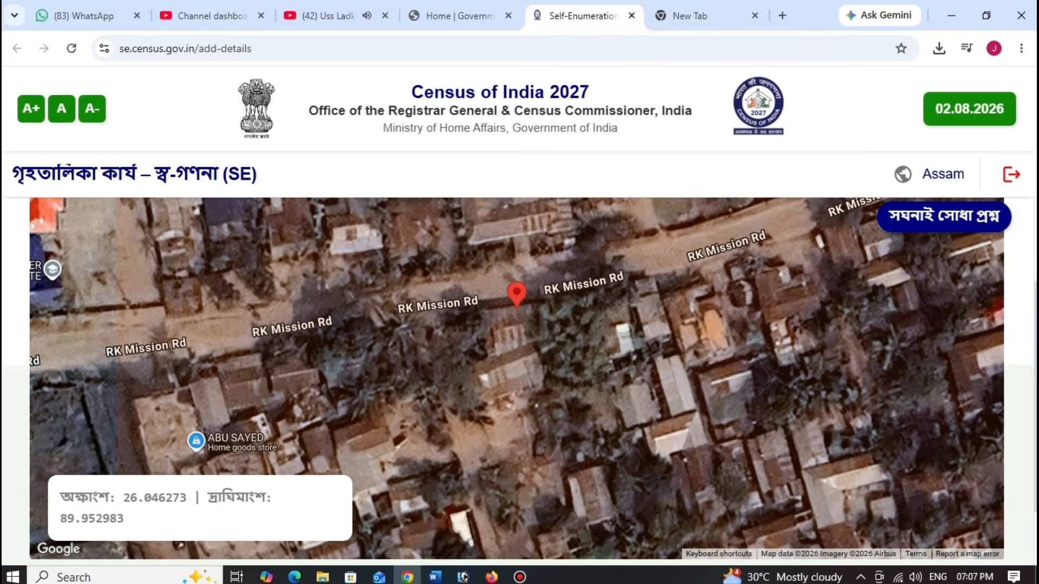
{"action": "mouse_move", "coordinate": [541, 379]}
{"action": "left_mouse_down"}
{"action": "mouse_move", "coordinate": [477, 382]}
{"action": "mouse_move", "coordinate": [517, 385]}
{"action": "mouse_move", "coordinate": [626, 350]}
{"action": "mouse_move", "coordinate": [622, 320]}
{"action": "mouse_move", "coordinate": [605, 318]}
{"action": "left_mouse_up"}
{"action": "scroll", "coordinate": [702, 286], "scroll_direction": "down", "scroll_amount": 1}
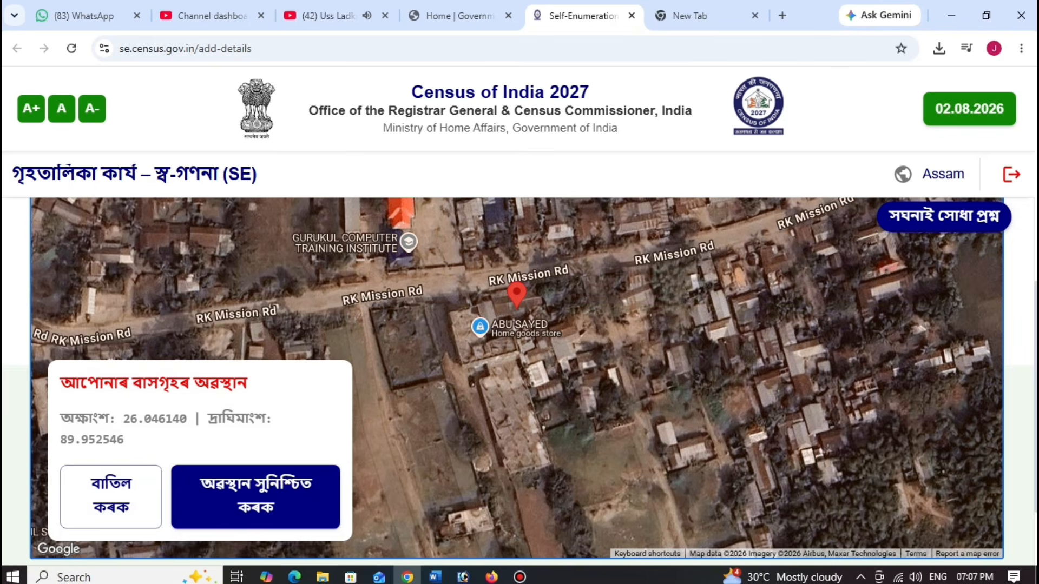
{"action": "scroll", "coordinate": [517, 379], "scroll_direction": "down", "scroll_amount": 1}
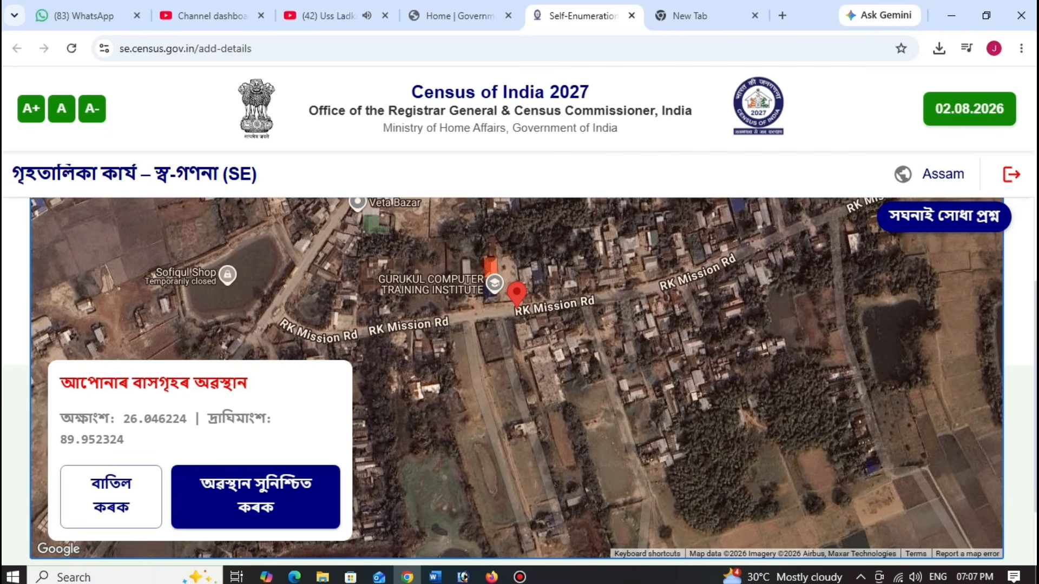
{"action": "scroll", "coordinate": [600, 341], "scroll_direction": "up", "scroll_amount": 1}
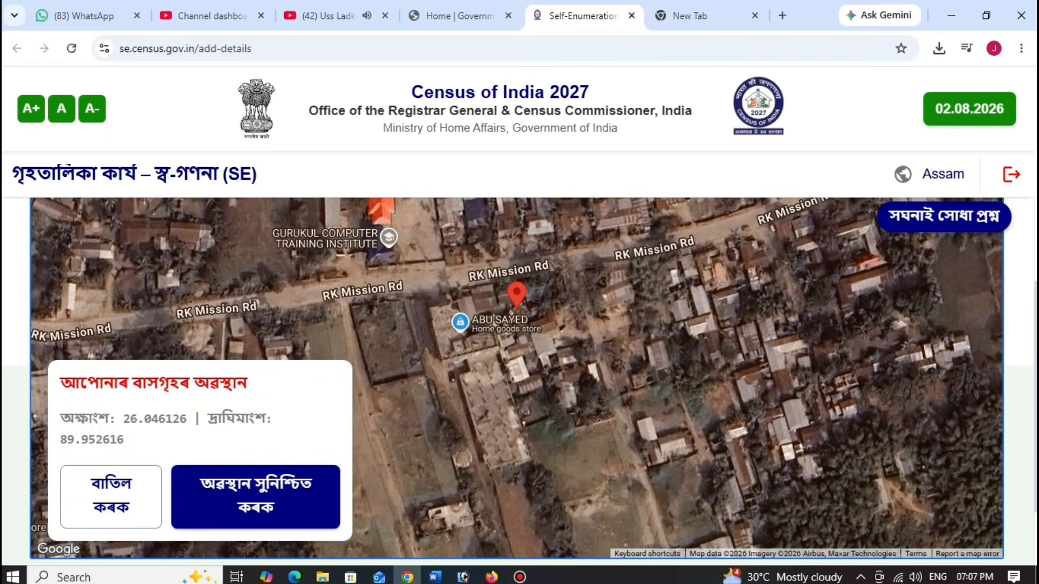
{"action": "left_click_drag", "start_coordinate": [601, 341], "coordinate": [427, 380]}
{"action": "left_click_drag", "start_coordinate": [595, 325], "coordinate": [456, 387]}
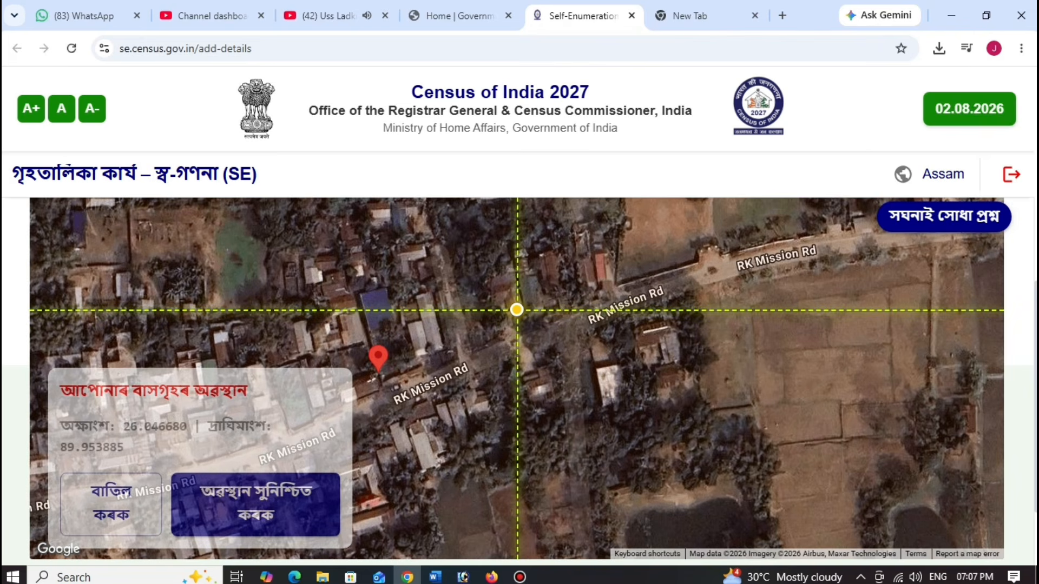
{"action": "left_click_drag", "start_coordinate": [457, 387], "coordinate": [515, 461]}
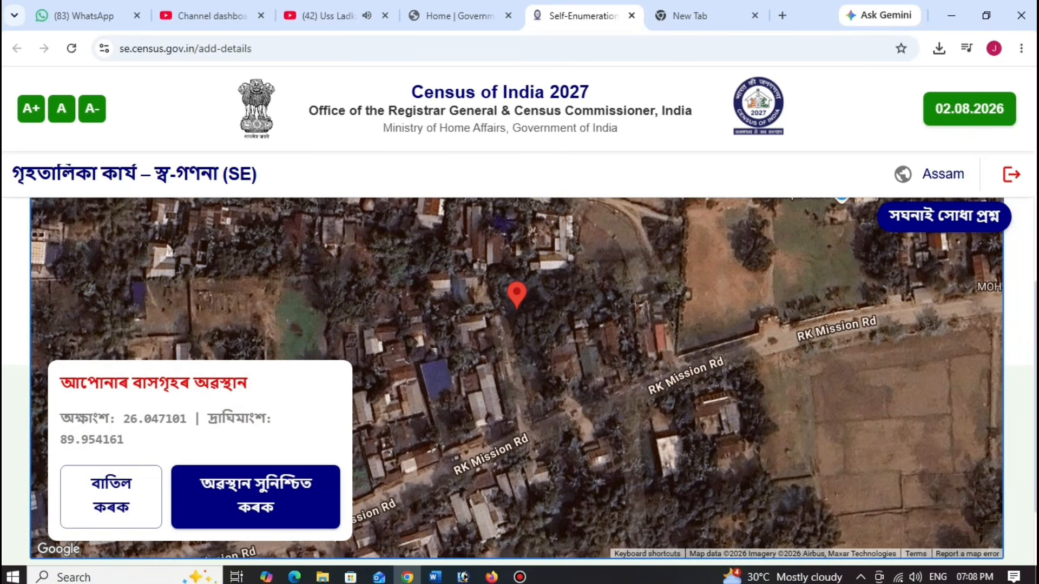
{"action": "left_click_drag", "start_coordinate": [515, 461], "coordinate": [479, 331]}
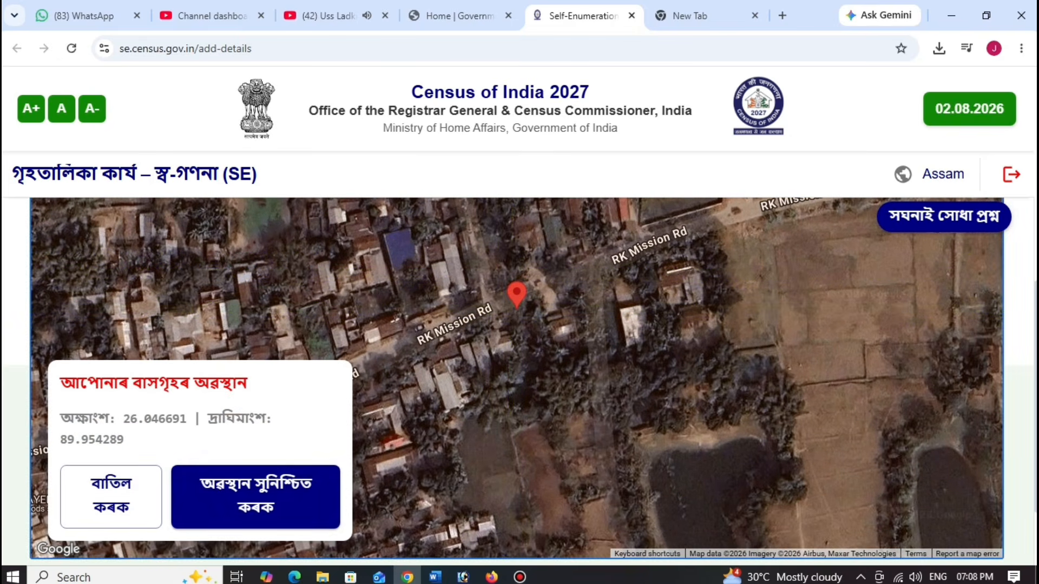
{"action": "left_click", "coordinate": [111, 496]}
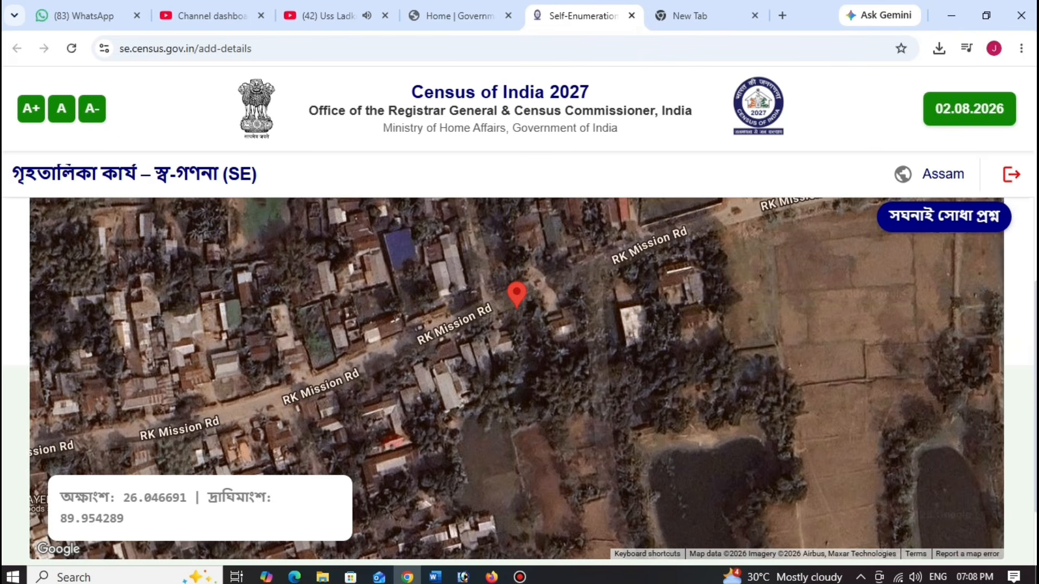
{"action": "left_click_drag", "start_coordinate": [517, 325], "coordinate": [529, 361]}
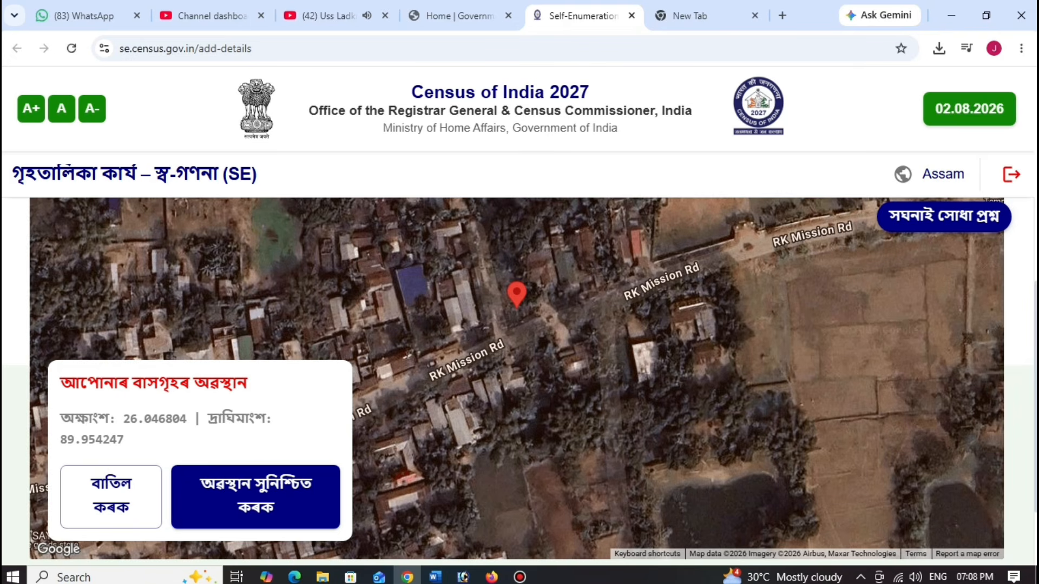
{"action": "key", "text": "Tab"}
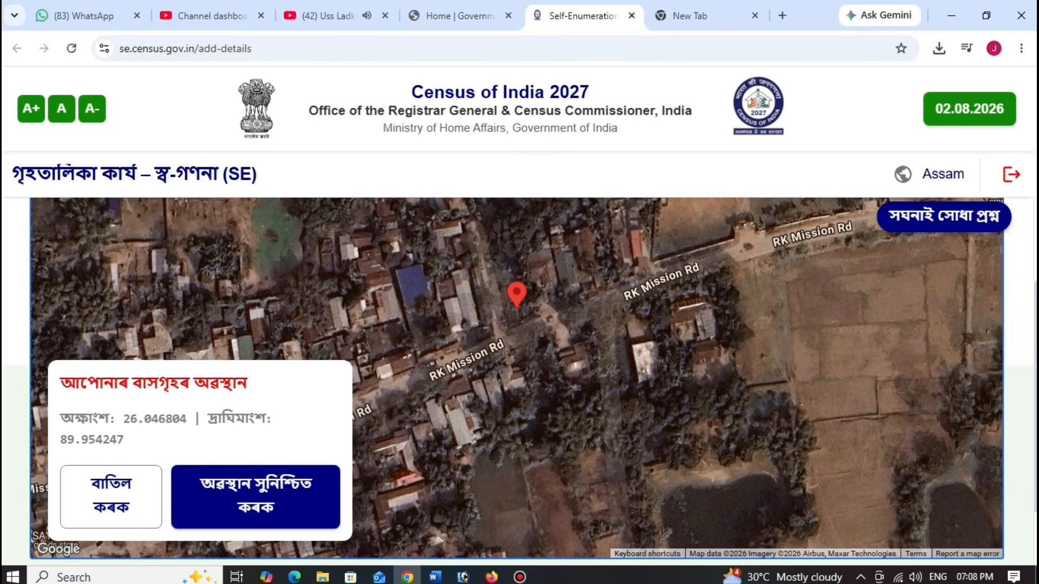
{"action": "key", "text": "Tab"}
{"action": "key", "text": "Return"}
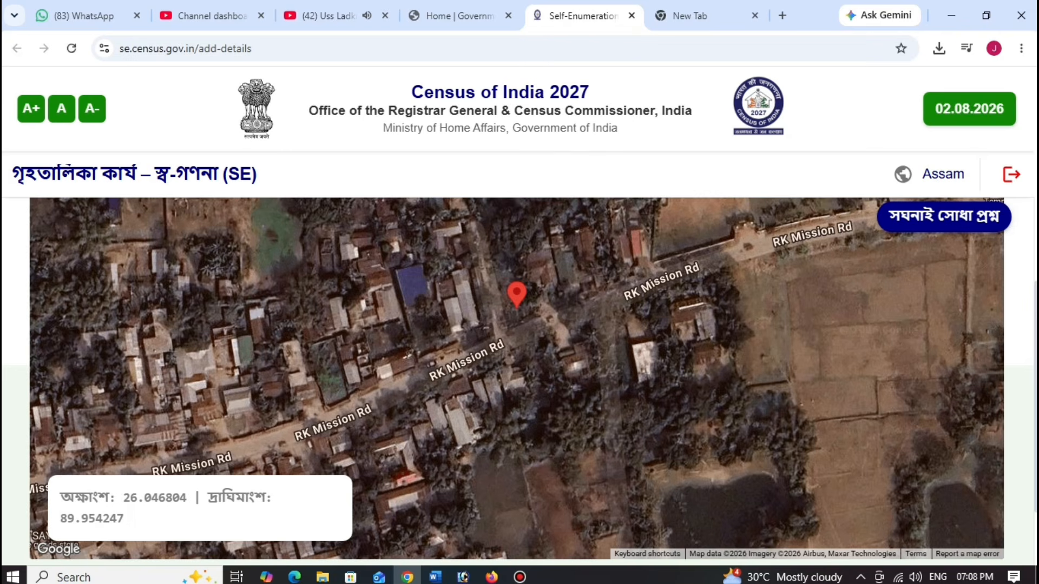
{"action": "mouse_move", "coordinate": [517, 325]}
{"action": "left_mouse_down"}
{"action": "mouse_move", "coordinate": [514, 338]}
{"action": "mouse_move", "coordinate": [566, 255]}
{"action": "left_mouse_up"}
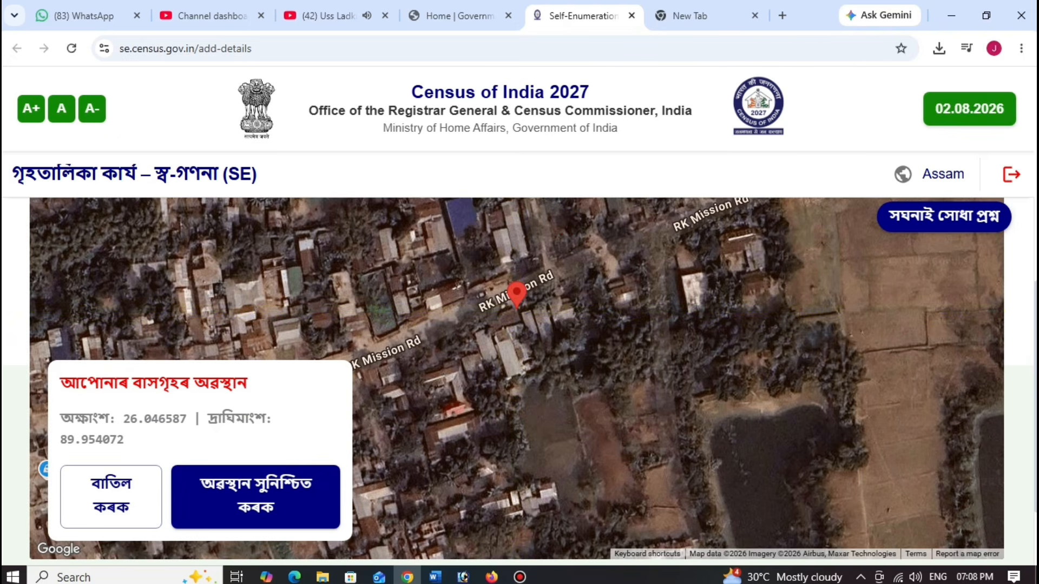
{"action": "mouse_move", "coordinate": [566, 255]}
{"action": "left_mouse_down"}
{"action": "mouse_move", "coordinate": [483, 315]}
{"action": "mouse_move", "coordinate": [469, 306]}
{"action": "mouse_move", "coordinate": [474, 288]}
{"action": "left_mouse_up"}
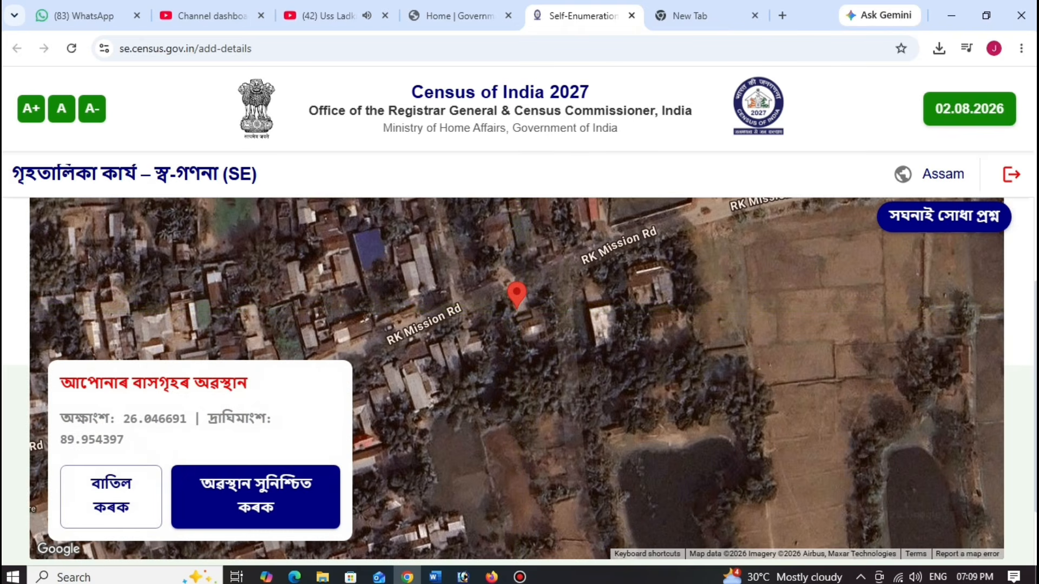
{"action": "left_click", "coordinate": [517, 311]}
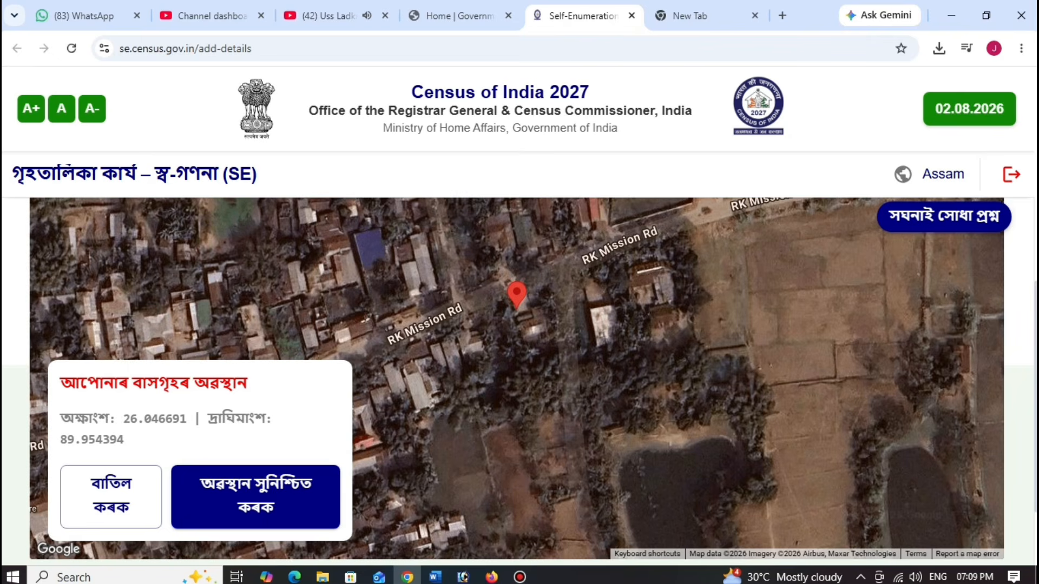
{"action": "left_click", "coordinate": [514, 310]}
{"action": "mouse_move", "coordinate": [514, 310]}
{"action": "left_mouse_down"}
{"action": "mouse_move", "coordinate": [608, 272]}
{"action": "mouse_move", "coordinate": [629, 287]}
{"action": "mouse_move", "coordinate": [640, 268]}
{"action": "left_mouse_up"}
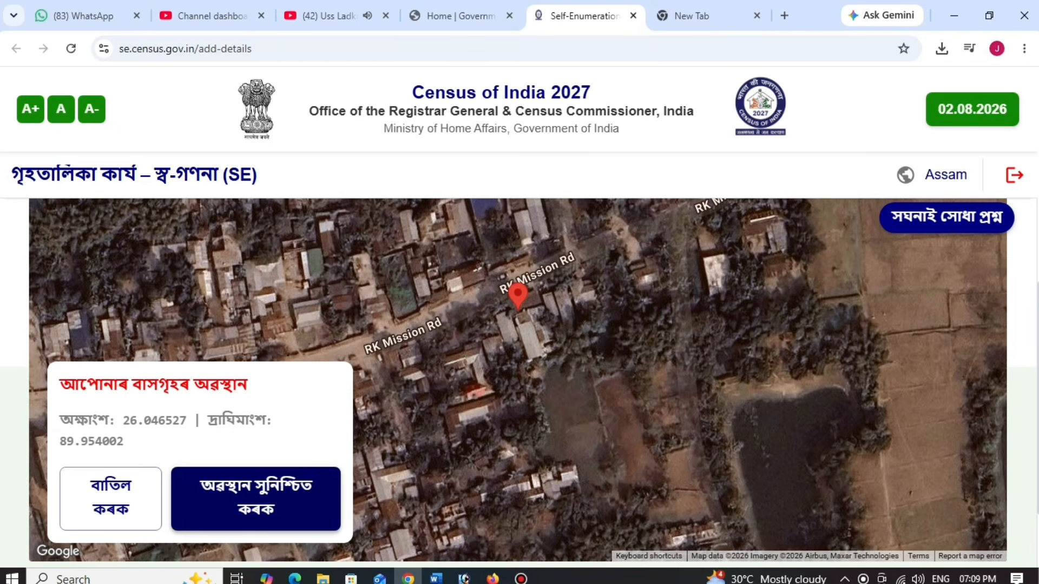
{"action": "left_click", "coordinate": [256, 498]}
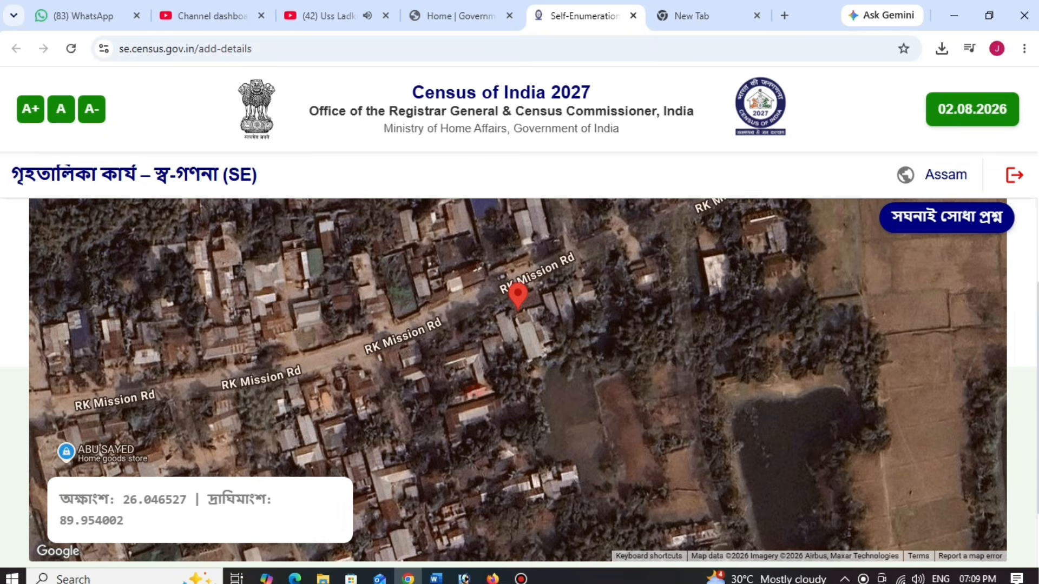
{"action": "scroll", "coordinate": [518, 324], "scroll_direction": "down", "scroll_amount": 2}
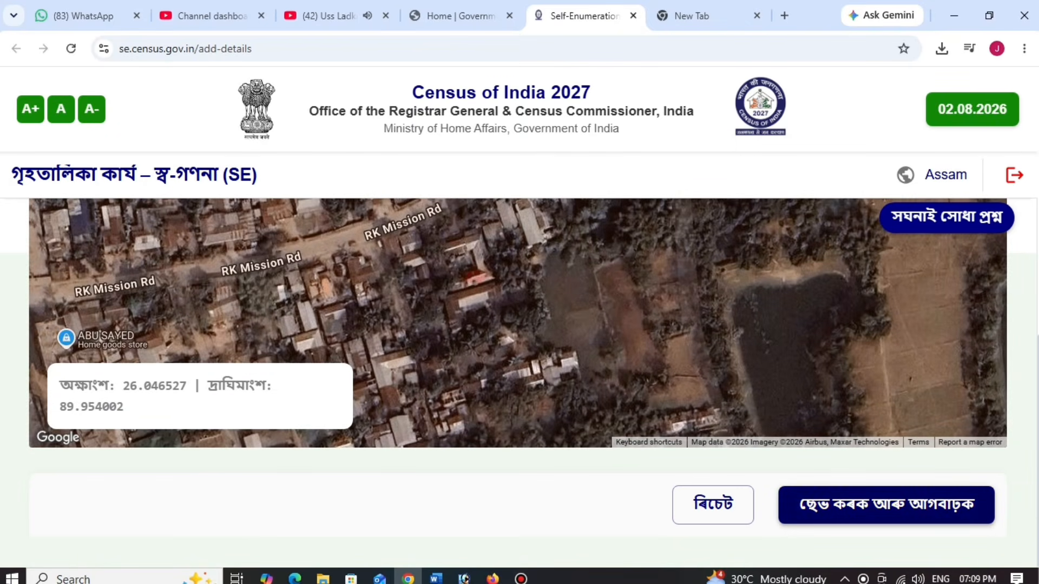
{"action": "left_click", "coordinate": [891, 505]}
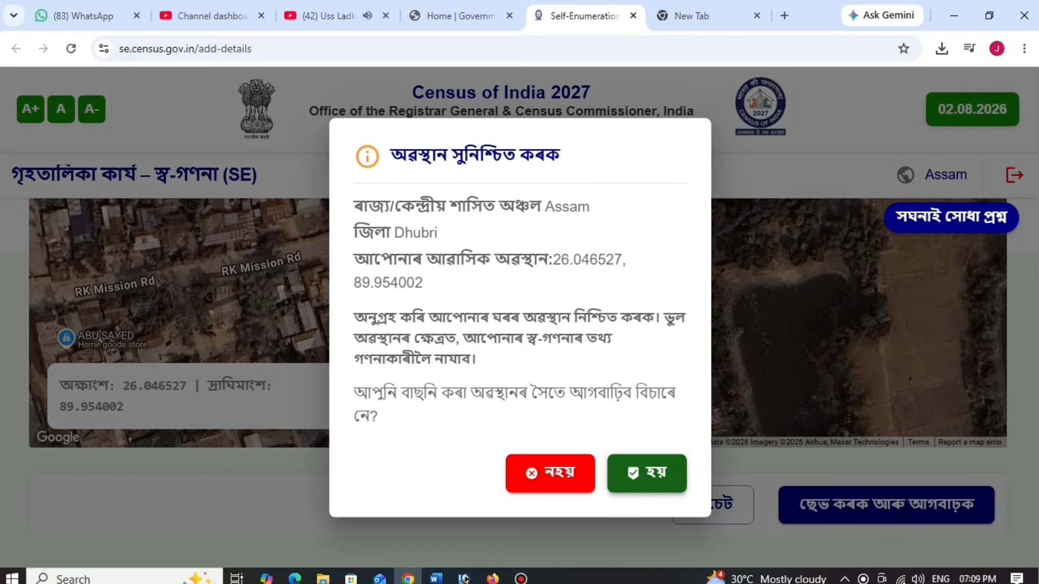
{"action": "left_click", "coordinate": [647, 473]}
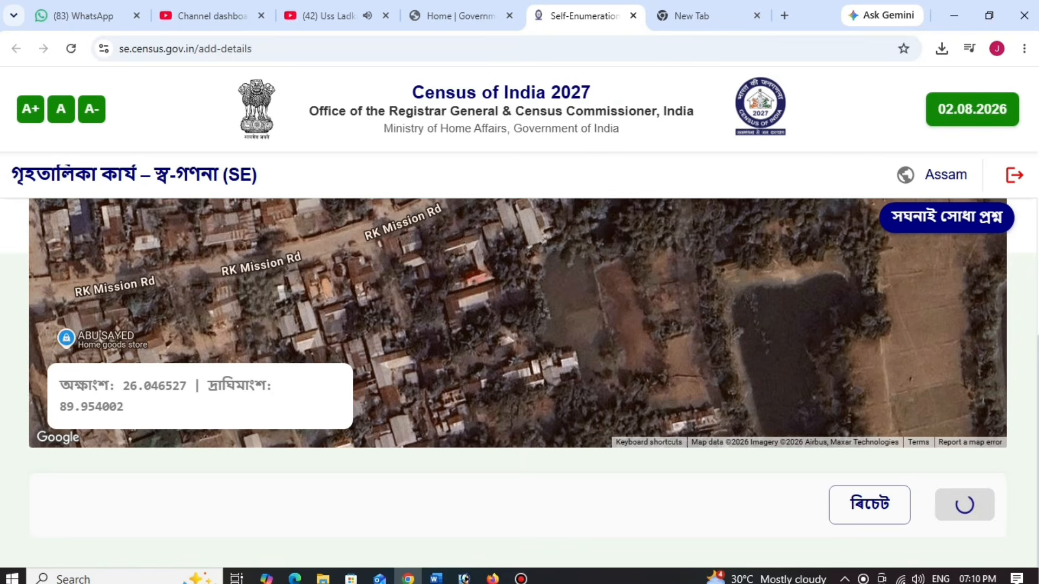
Step: Answer the floor material as কাঠ/বাঁহ (wood/bamboo) and review the wall-material options
{"action": "scroll", "coordinate": [518, 383], "scroll_direction": "down", "scroll_amount": 3}
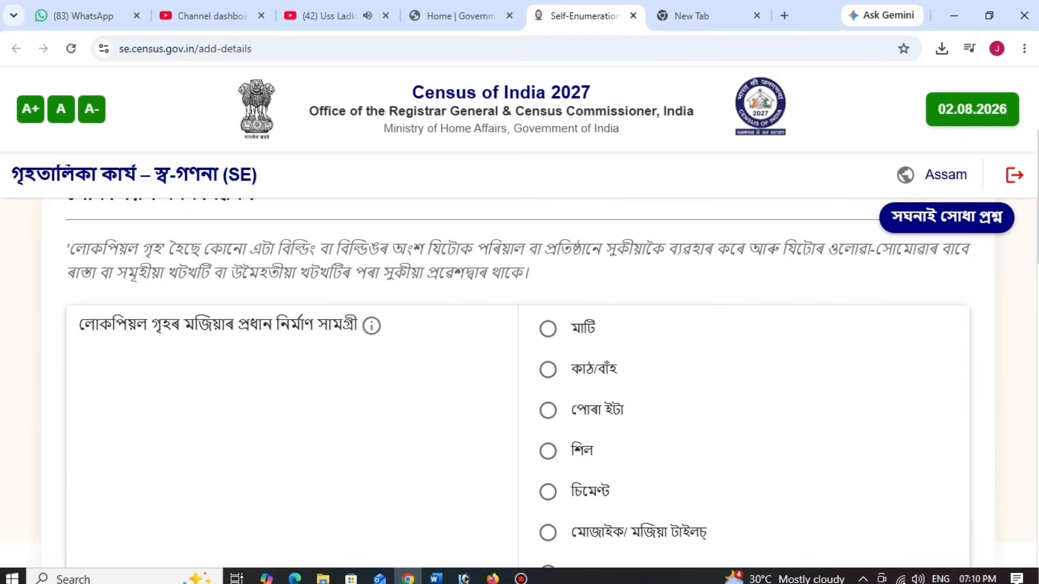
{"action": "scroll", "coordinate": [518, 383], "scroll_direction": "down", "scroll_amount": 1}
{"action": "scroll", "coordinate": [518, 383], "scroll_direction": "up", "scroll_amount": 1}
{"action": "scroll", "coordinate": [518, 379], "scroll_direction": "down", "scroll_amount": 1}
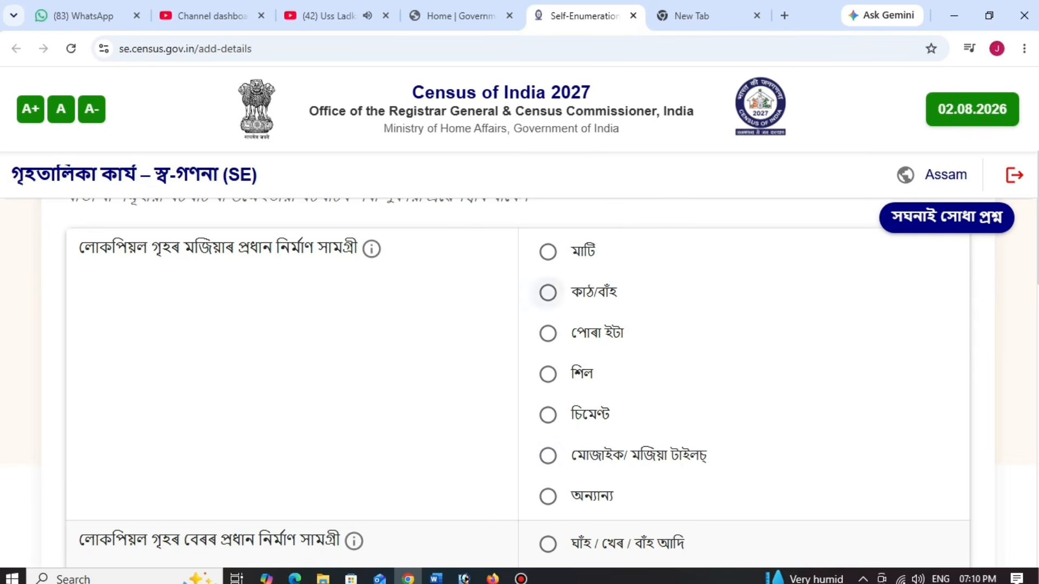
{"action": "left_click", "coordinate": [548, 293]}
{"action": "scroll", "coordinate": [518, 388], "scroll_direction": "down", "scroll_amount": 4}
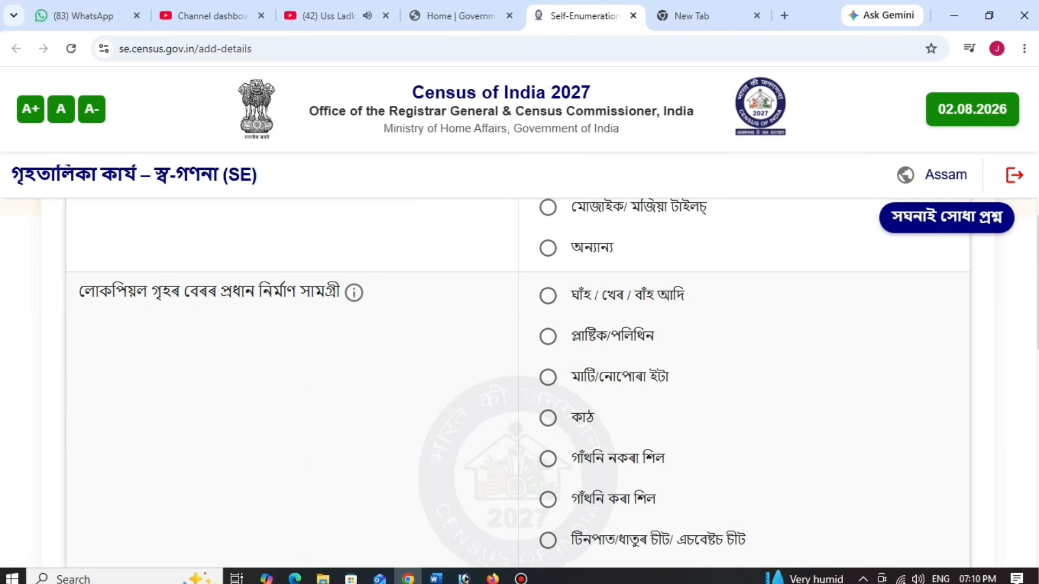
{"action": "scroll", "coordinate": [518, 383], "scroll_direction": "down", "scroll_amount": 1}
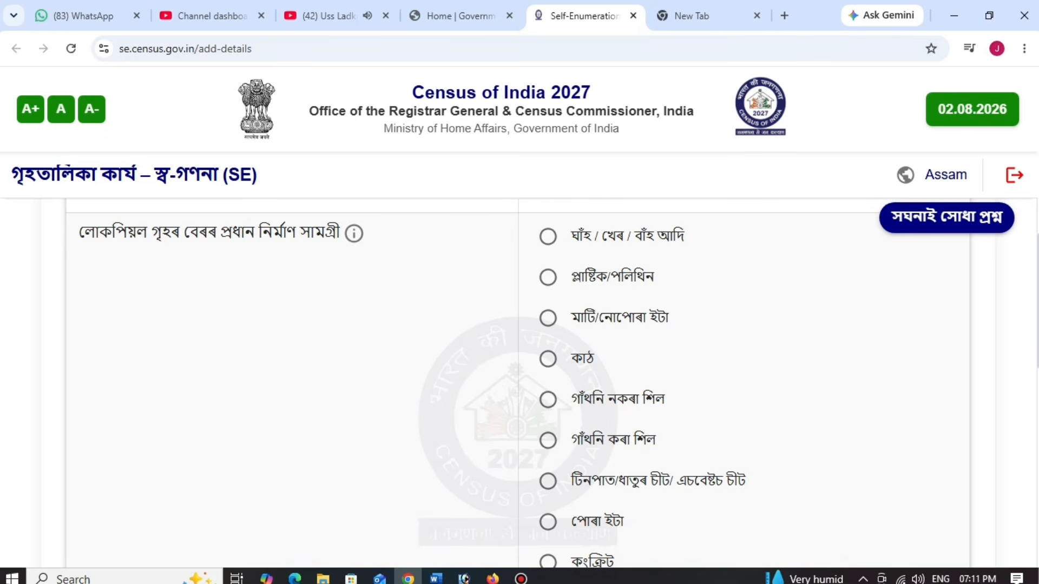
{"action": "scroll", "coordinate": [472, 385], "scroll_direction": "down", "scroll_amount": 2}
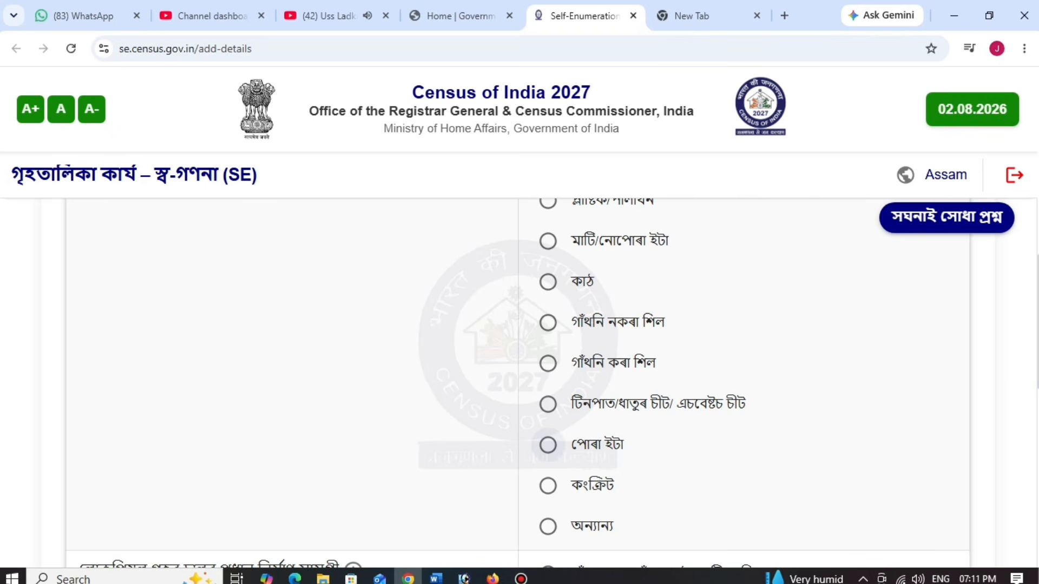
{"action": "scroll", "coordinate": [547, 445], "scroll_direction": "up", "scroll_amount": 3}
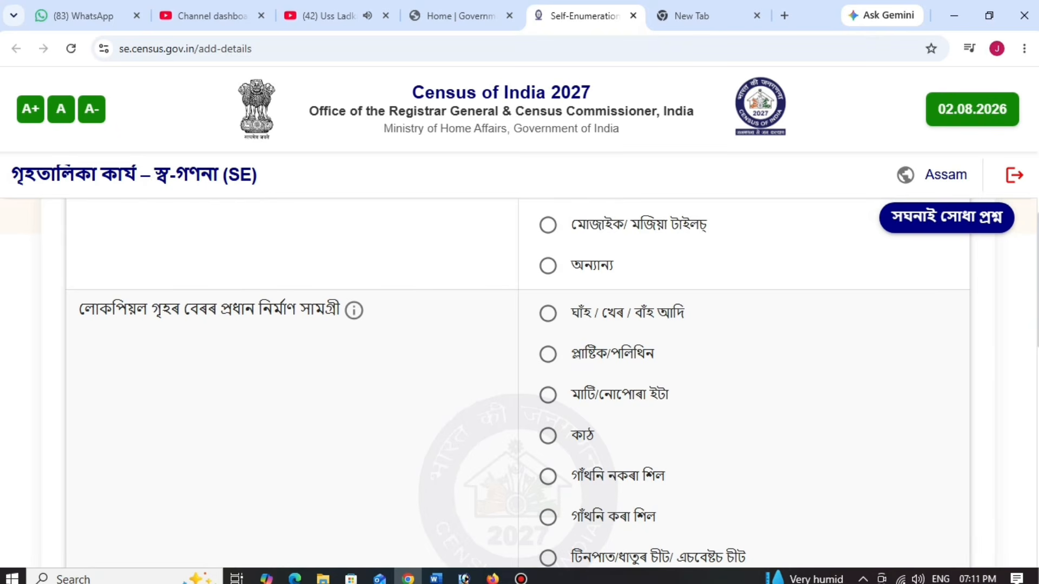
{"action": "scroll", "coordinate": [548, 379], "scroll_direction": "down", "scroll_amount": 2}
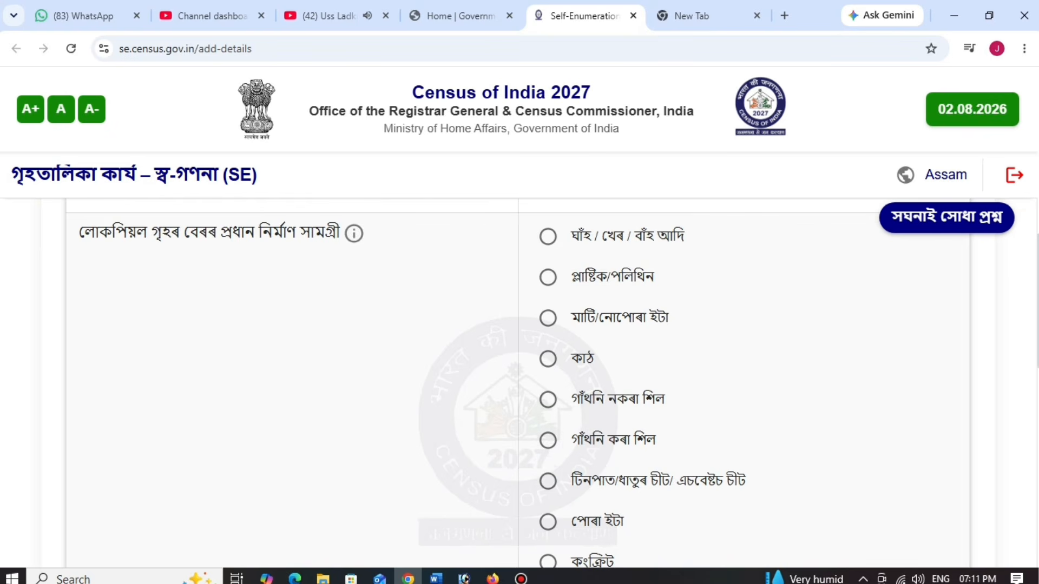
{"action": "scroll", "coordinate": [548, 481], "scroll_direction": "down", "scroll_amount": 4}
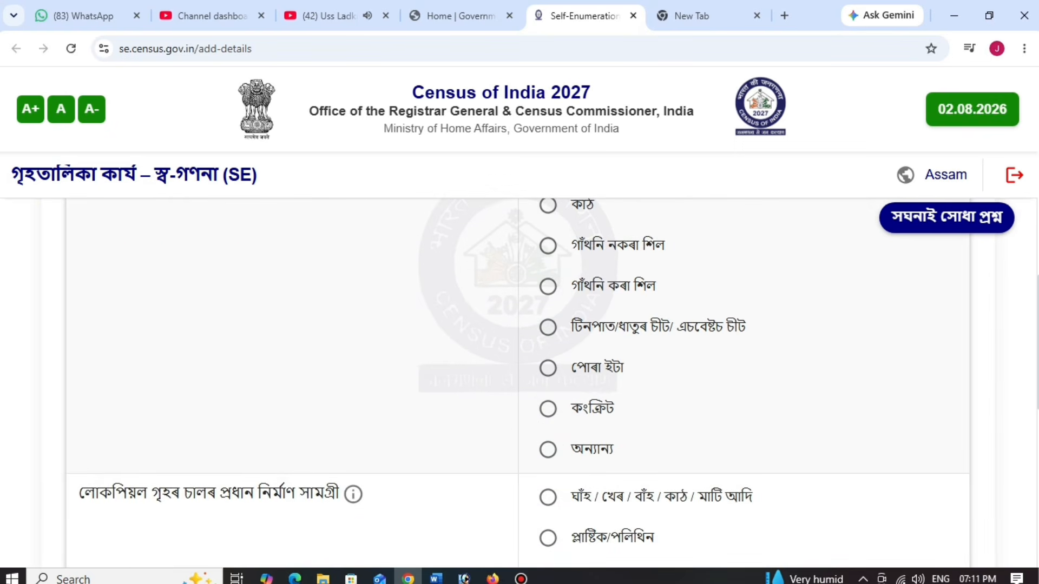
Step: Answer the wall-material question with অন্যান্য (others)
{"action": "left_click", "coordinate": [548, 450]}
{"action": "scroll", "coordinate": [547, 379], "scroll_direction": "up", "scroll_amount": 4}
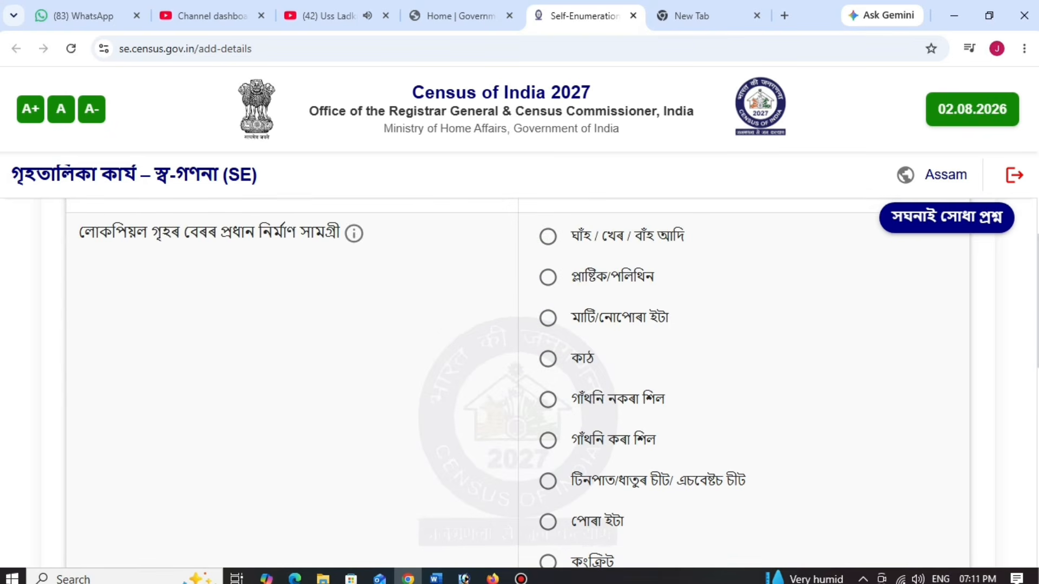
{"action": "scroll", "coordinate": [547, 379], "scroll_direction": "down", "scroll_amount": 7}
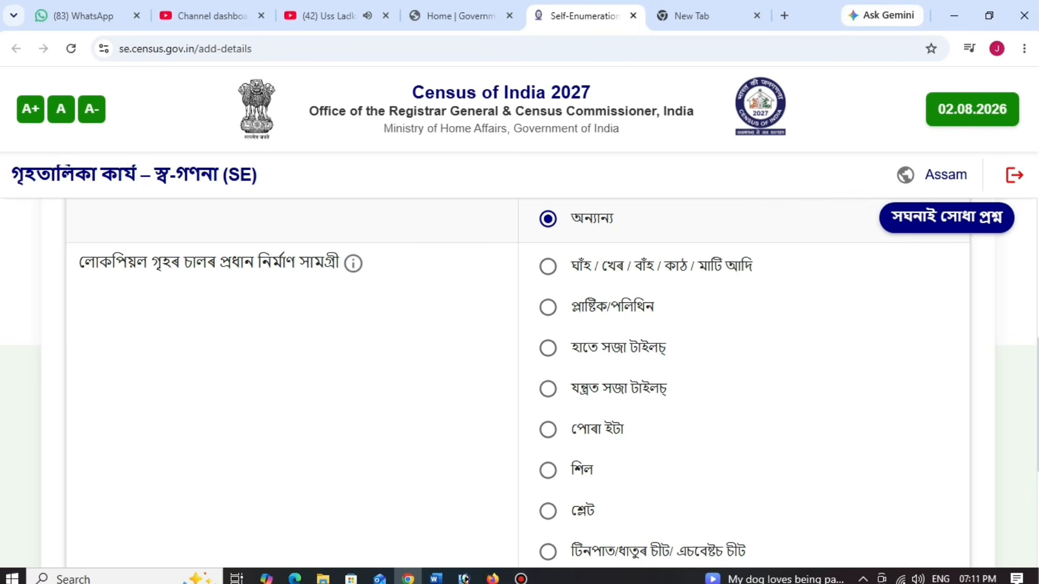
{"action": "scroll", "coordinate": [519, 378], "scroll_direction": "down", "scroll_amount": 2}
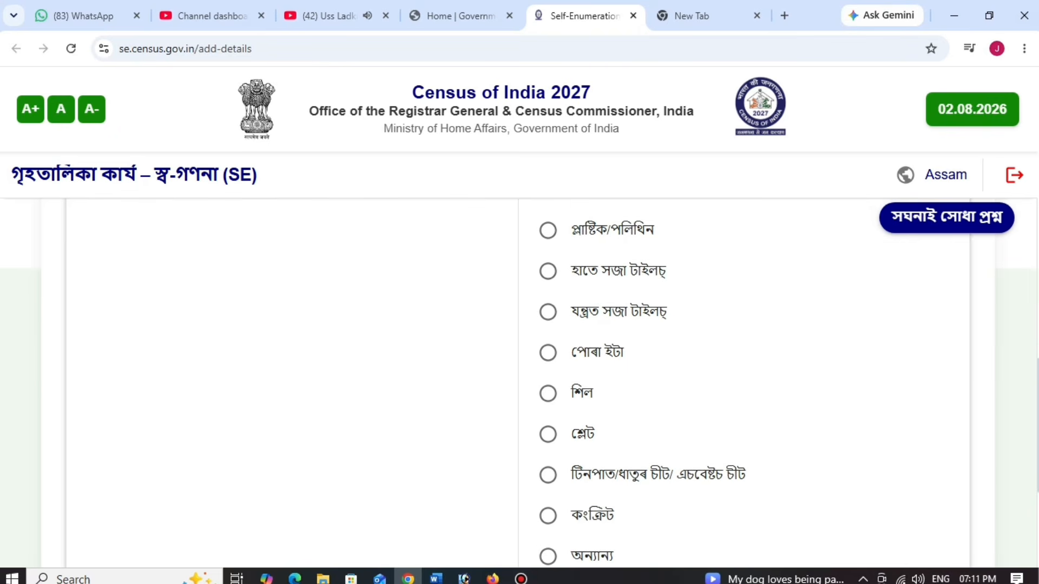
{"action": "scroll", "coordinate": [519, 379], "scroll_direction": "down", "scroll_amount": 2}
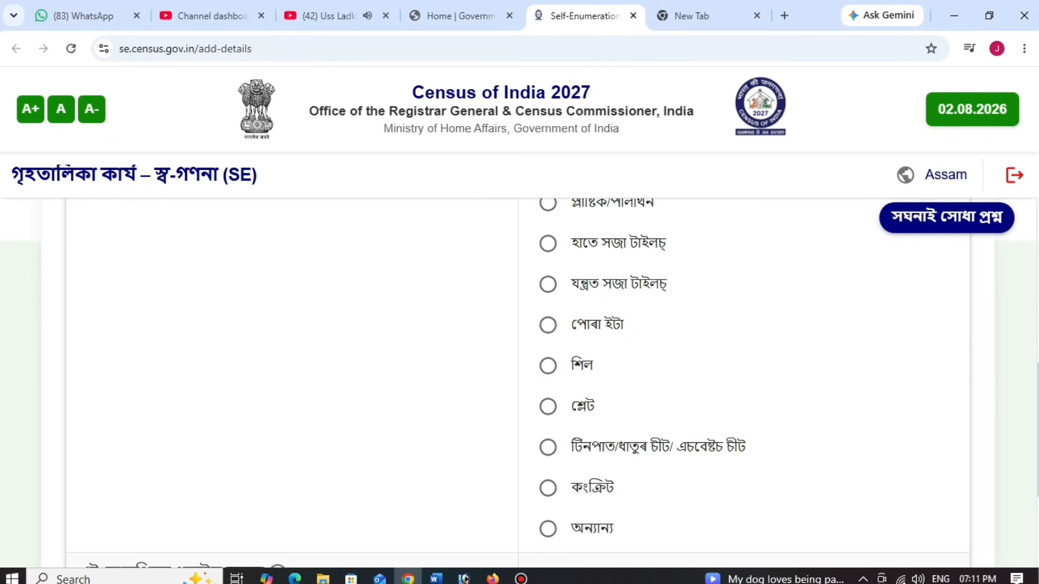
{"action": "scroll", "coordinate": [547, 475], "scroll_direction": "up", "scroll_amount": 2}
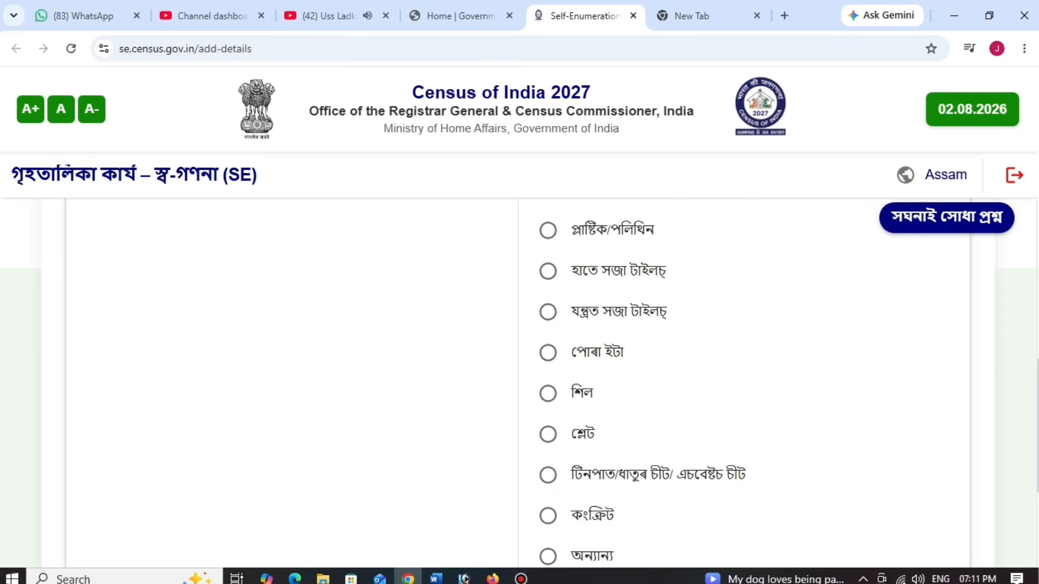
{"action": "scroll", "coordinate": [519, 379], "scroll_direction": "up", "scroll_amount": 5}
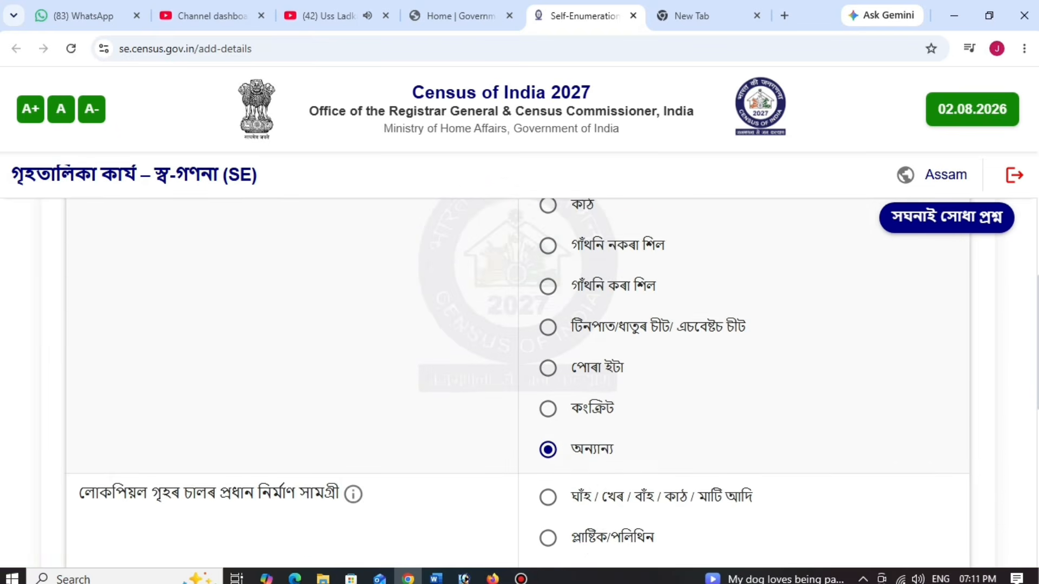
{"action": "scroll", "coordinate": [548, 363], "scroll_direction": "up", "scroll_amount": 1}
{"action": "scroll", "coordinate": [548, 364], "scroll_direction": "down", "scroll_amount": 4}
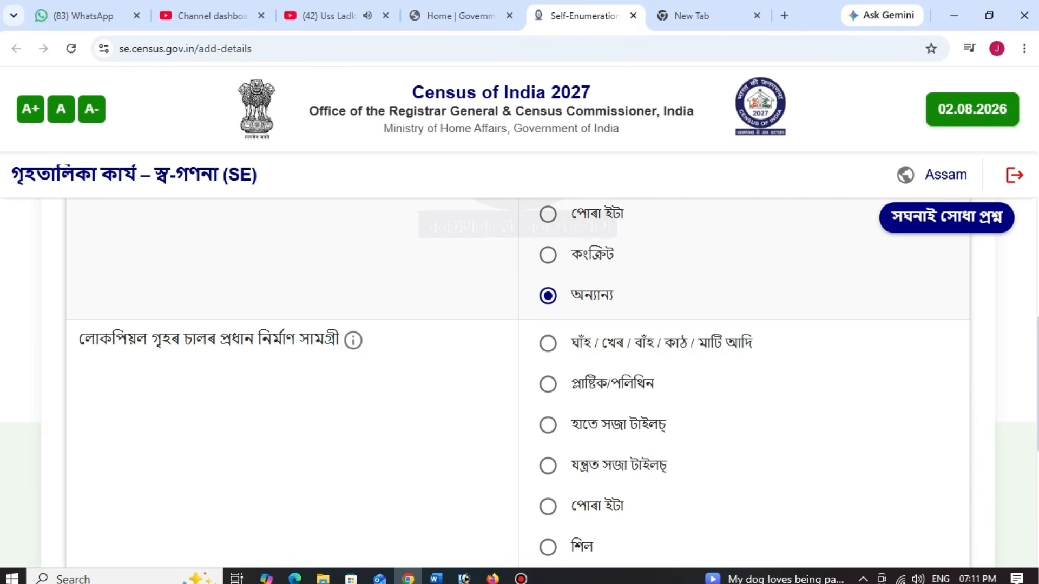
{"action": "scroll", "coordinate": [548, 307], "scroll_direction": "down", "scroll_amount": 1}
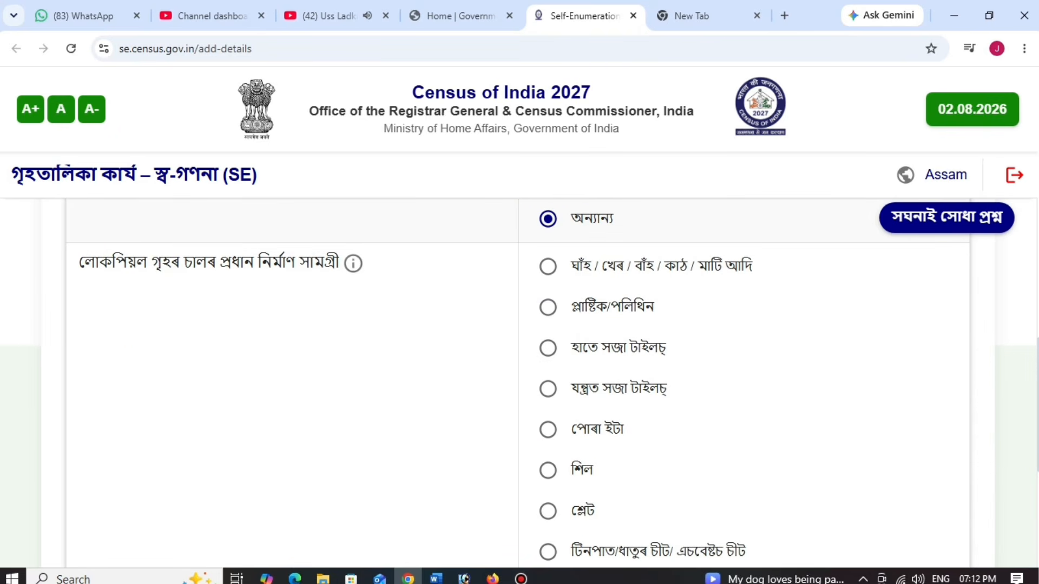
{"action": "scroll", "coordinate": [547, 348], "scroll_direction": "down", "scroll_amount": 1}
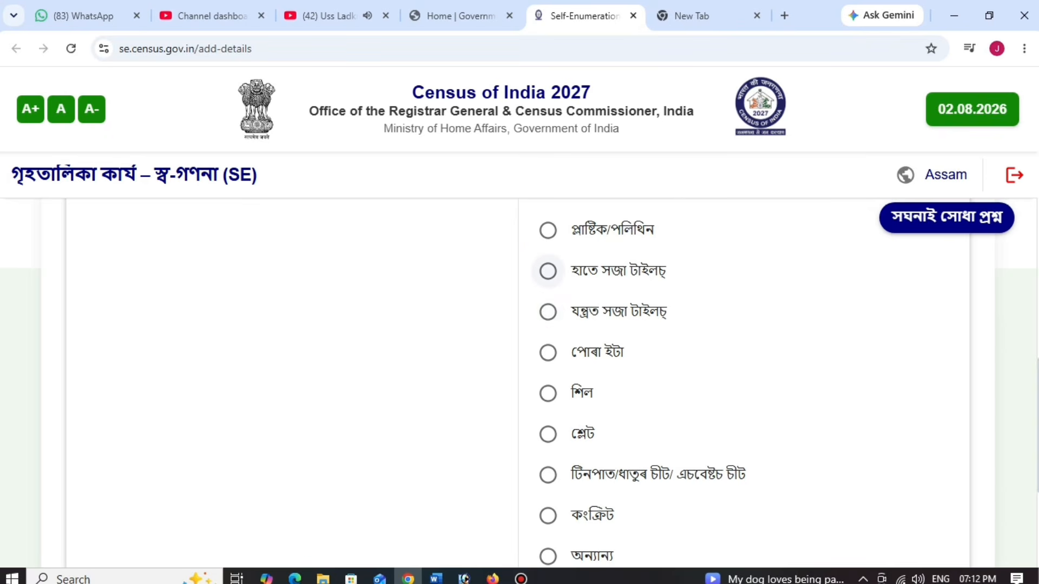
{"action": "scroll", "coordinate": [548, 271], "scroll_direction": "up", "scroll_amount": 1}
Step: Set the roof to grass/thatch/bamboo/wood/mud and condition to বাসোপযোগী (livable), then save
{"action": "left_click", "coordinate": [547, 266]}
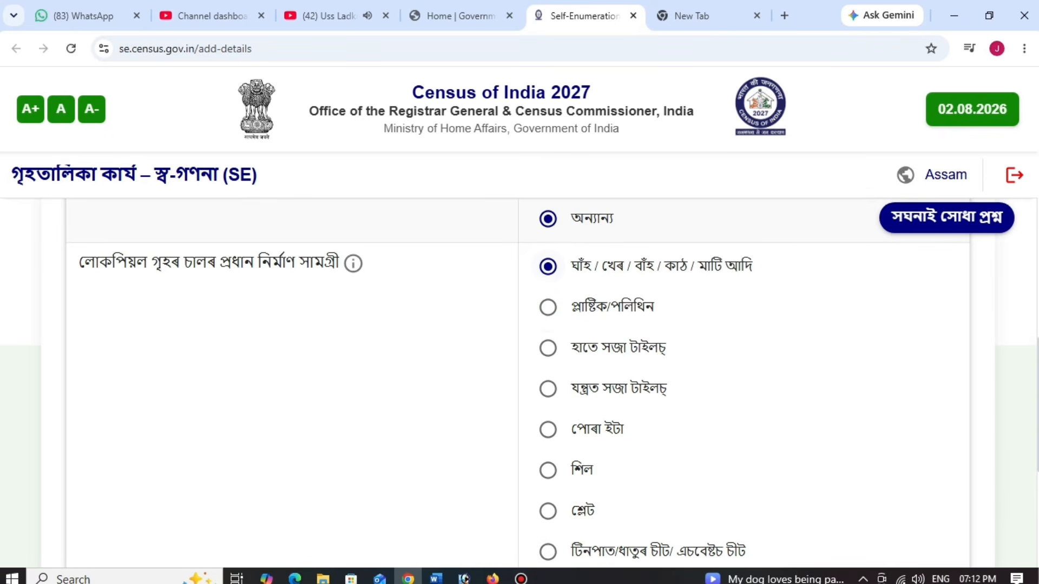
{"action": "scroll", "coordinate": [548, 267], "scroll_direction": "down", "scroll_amount": 4}
{"action": "scroll", "coordinate": [519, 324], "scroll_direction": "down", "scroll_amount": 1}
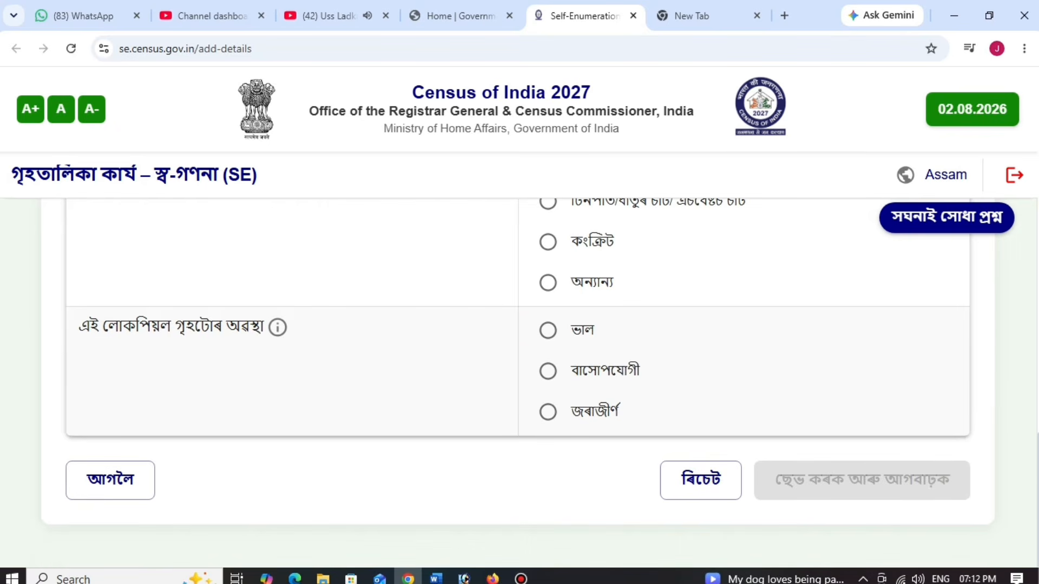
{"action": "left_click", "coordinate": [547, 330]}
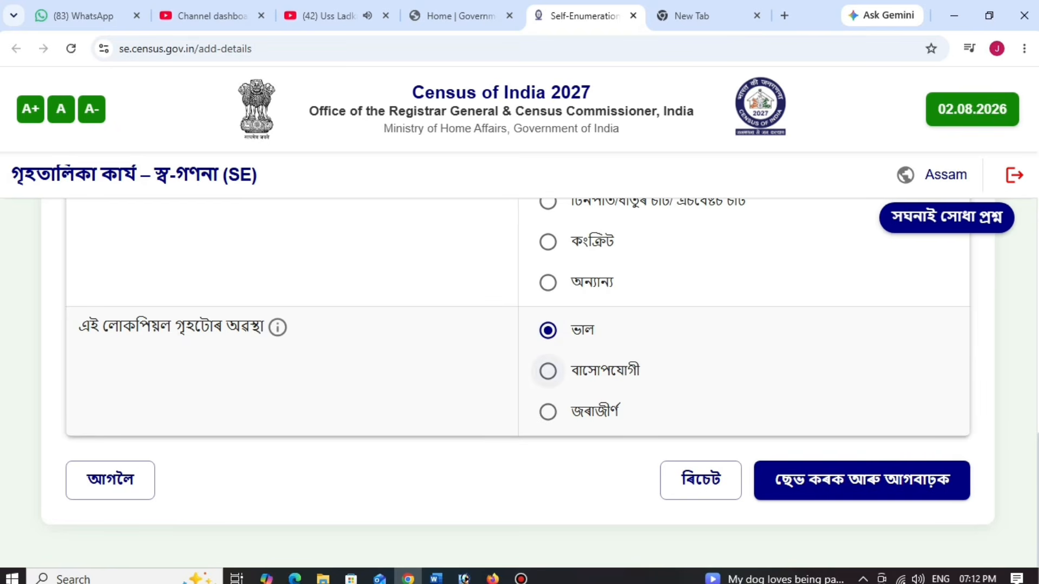
{"action": "left_click", "coordinate": [548, 371]}
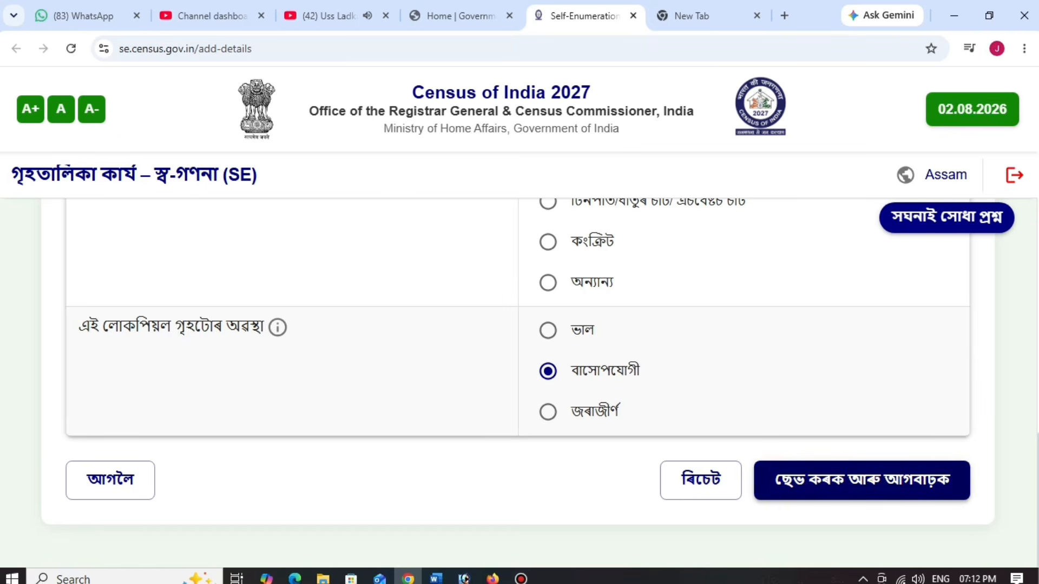
{"action": "left_click", "coordinate": [914, 480]}
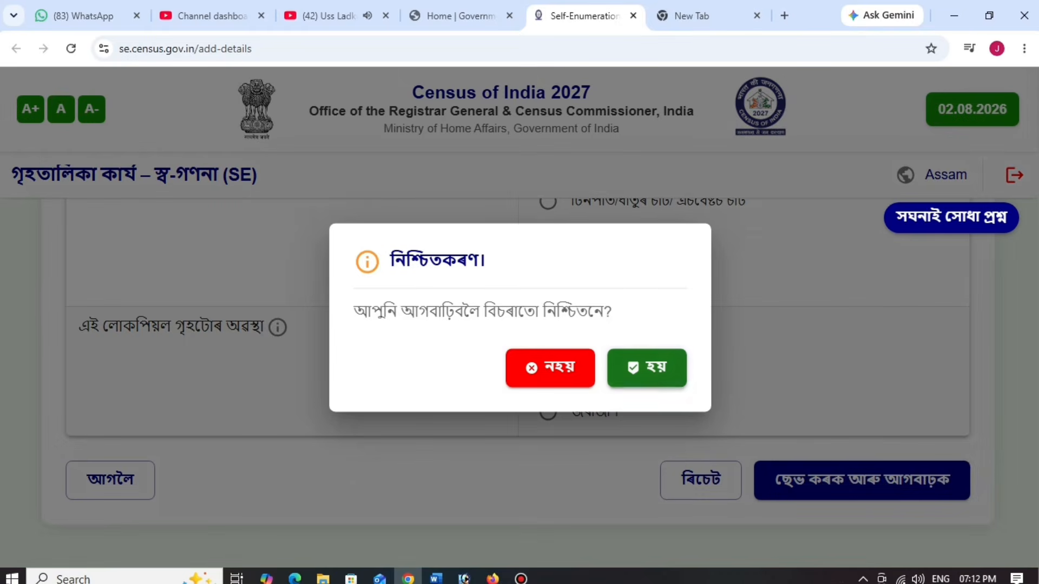
Step: Confirm moving on and enter 6 as the number of people normally living there
{"action": "left_click", "coordinate": [646, 368]}
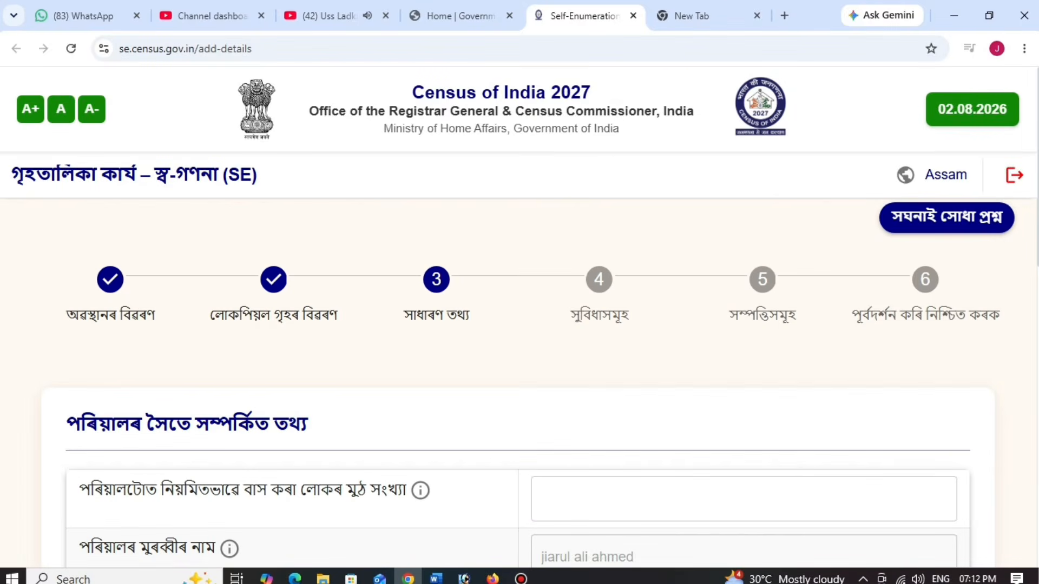
{"action": "scroll", "coordinate": [520, 379], "scroll_direction": "down", "scroll_amount": 4}
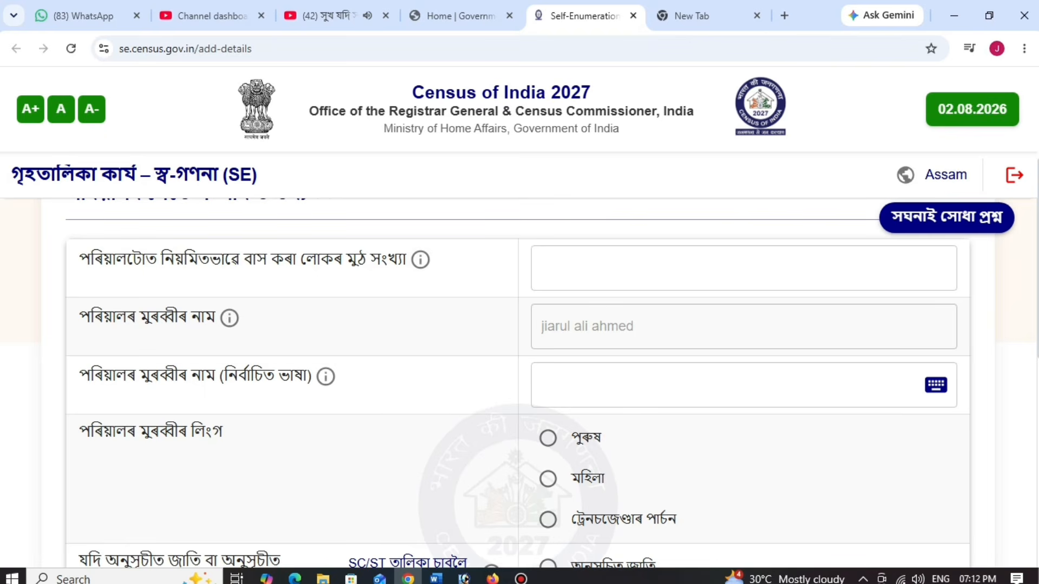
{"action": "left_click", "coordinate": [743, 269]}
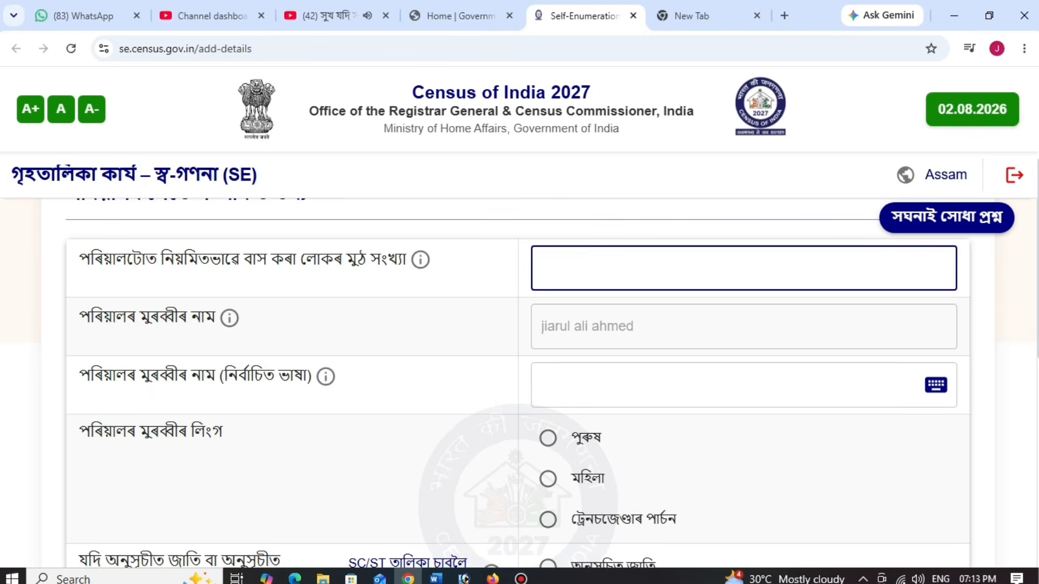
{"action": "type", "text": "6"}
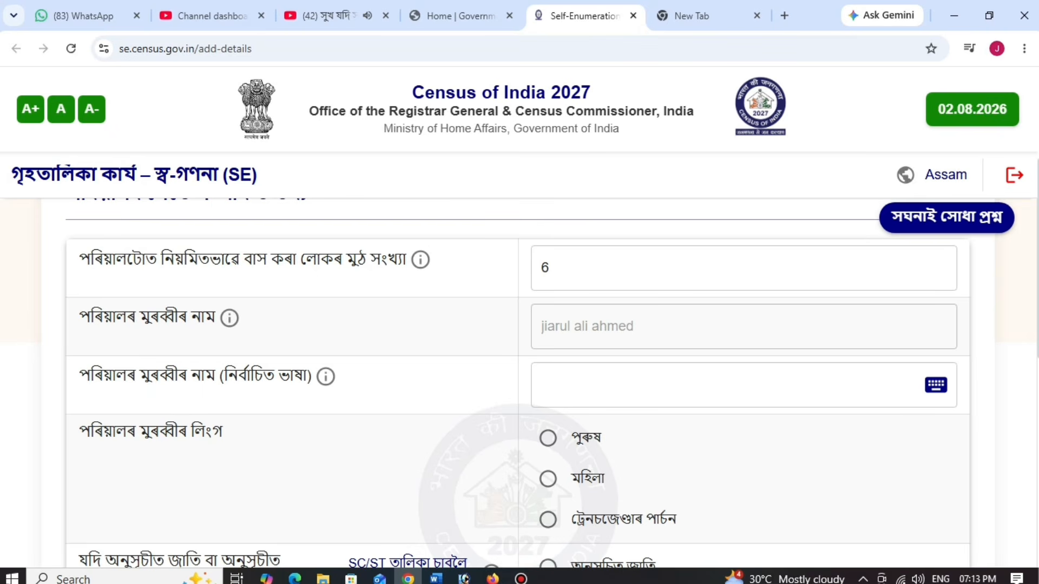
{"action": "scroll", "coordinate": [517, 379], "scroll_direction": "down", "scroll_amount": 1}
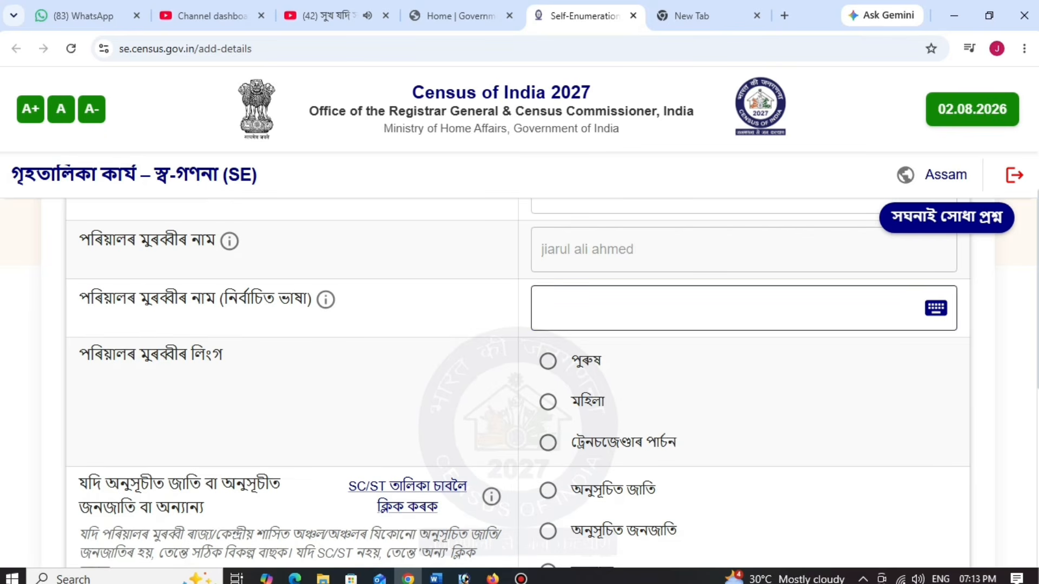
Step: Start the head's name in Assamese script using transliteration suggestions and the on-screen keyboard
{"action": "left_click", "coordinate": [744, 309]}
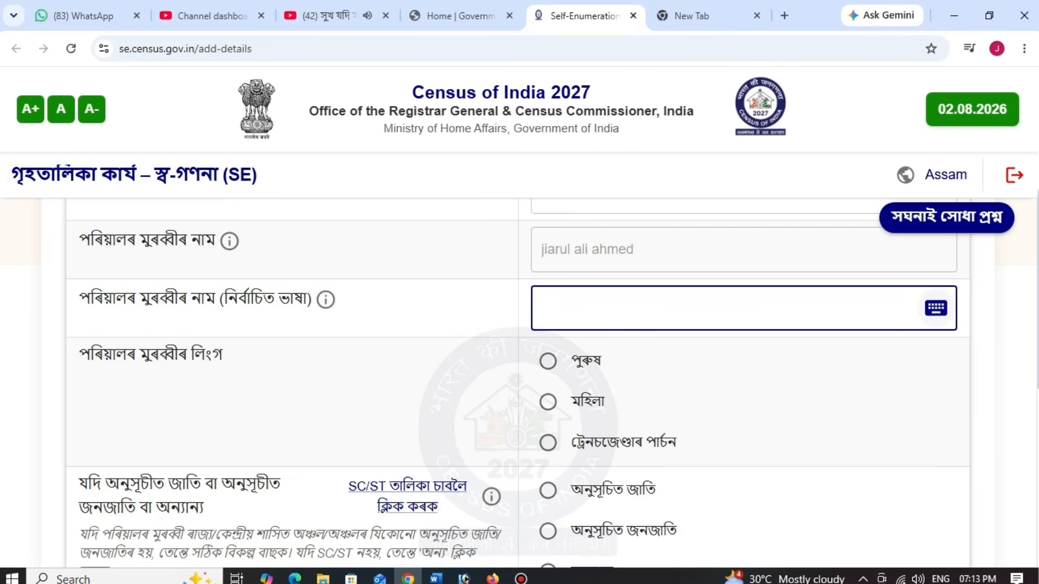
{"action": "left_click", "coordinate": [936, 308]}
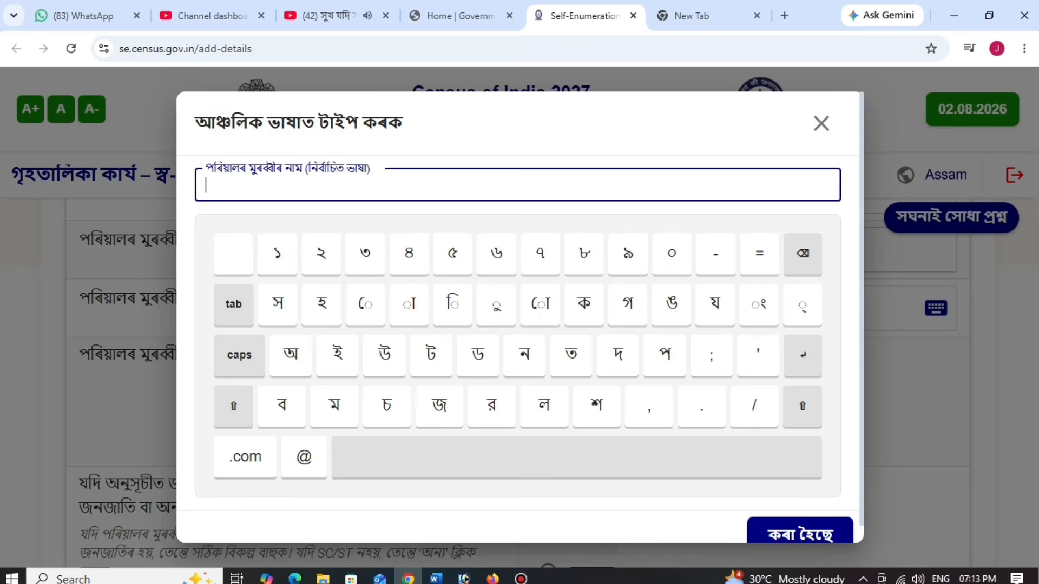
{"action": "double_click", "coordinate": [288, 184]}
{"action": "left_click", "coordinate": [288, 185]}
{"action": "left_click", "coordinate": [821, 123]}
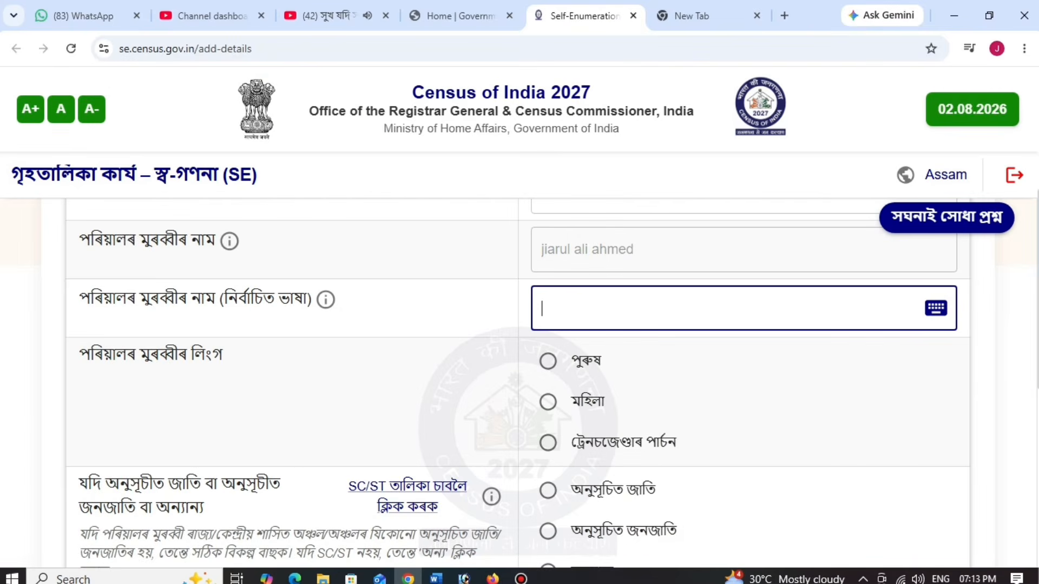
{"action": "type", "text": "JI"}
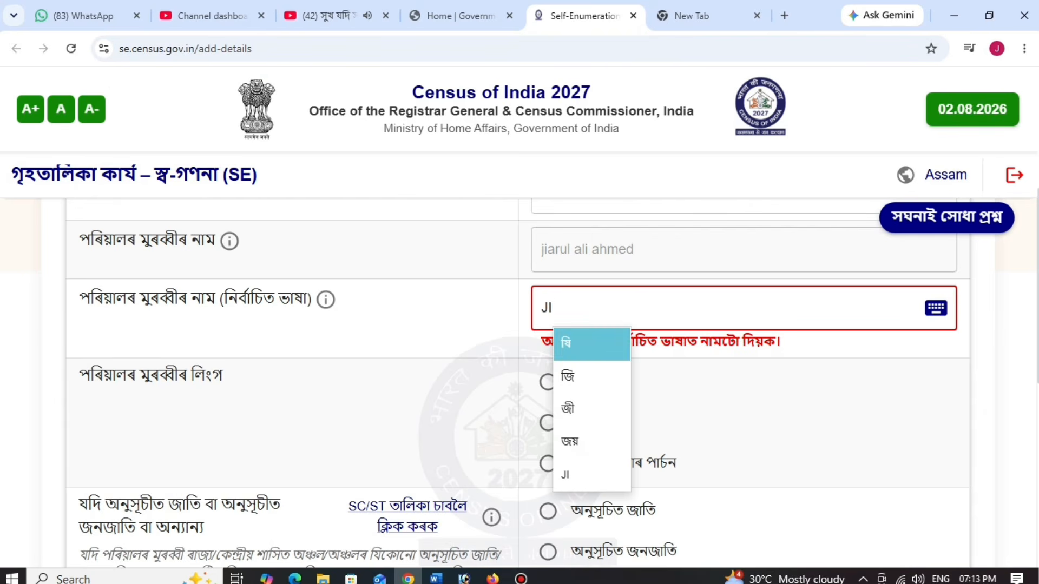
{"action": "key", "text": "Down"}
{"action": "key", "text": "Return"}
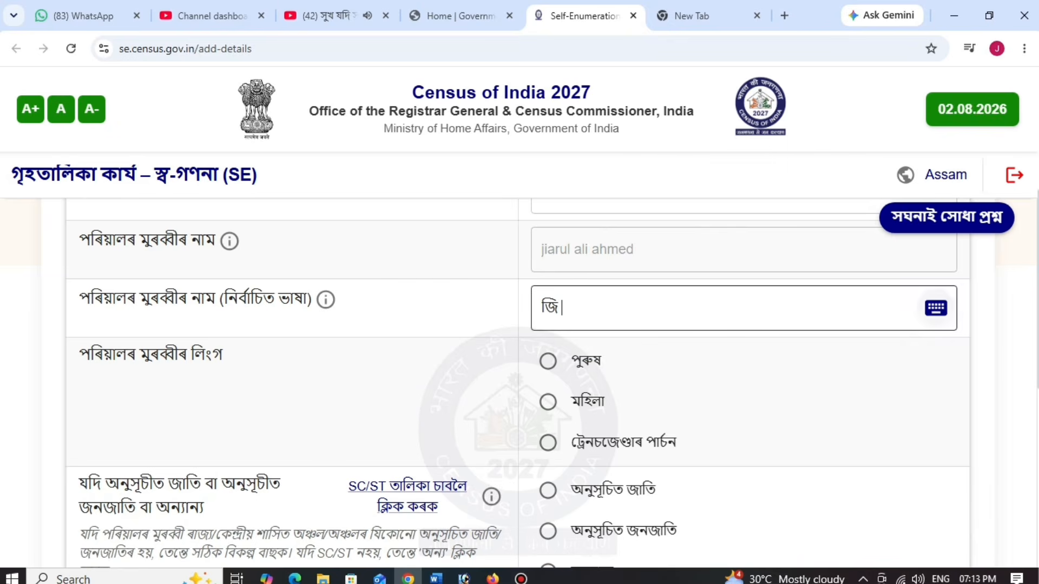
{"action": "left_click", "coordinate": [935, 308]}
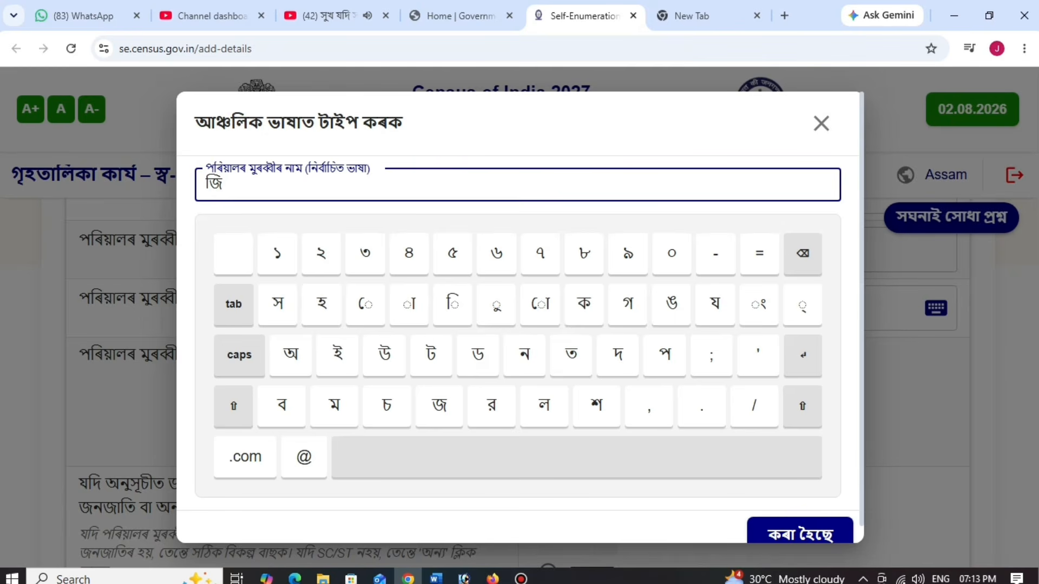
{"action": "left_click", "coordinate": [803, 406]}
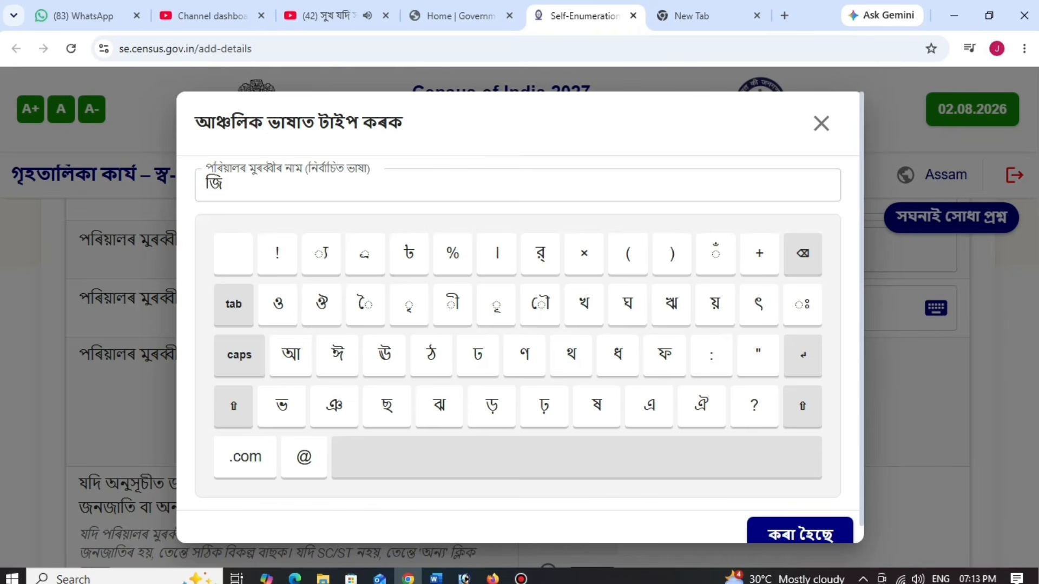
{"action": "left_click", "coordinate": [715, 304]}
{"action": "left_click", "coordinate": [803, 406]}
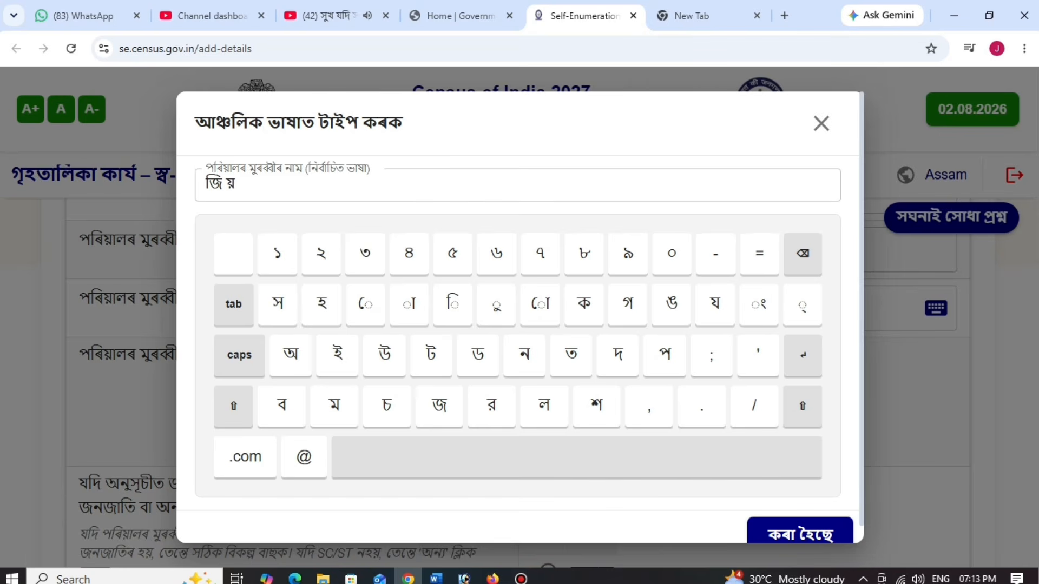
{"action": "type", "text": "া"}
{"action": "left_click", "coordinate": [803, 406]}
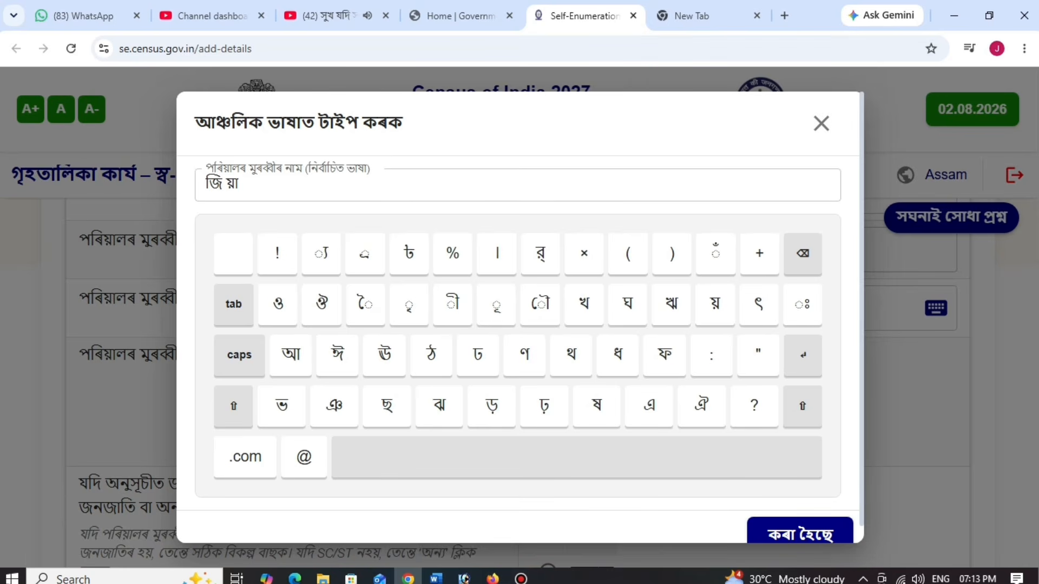
{"action": "left_click", "coordinate": [821, 124]}
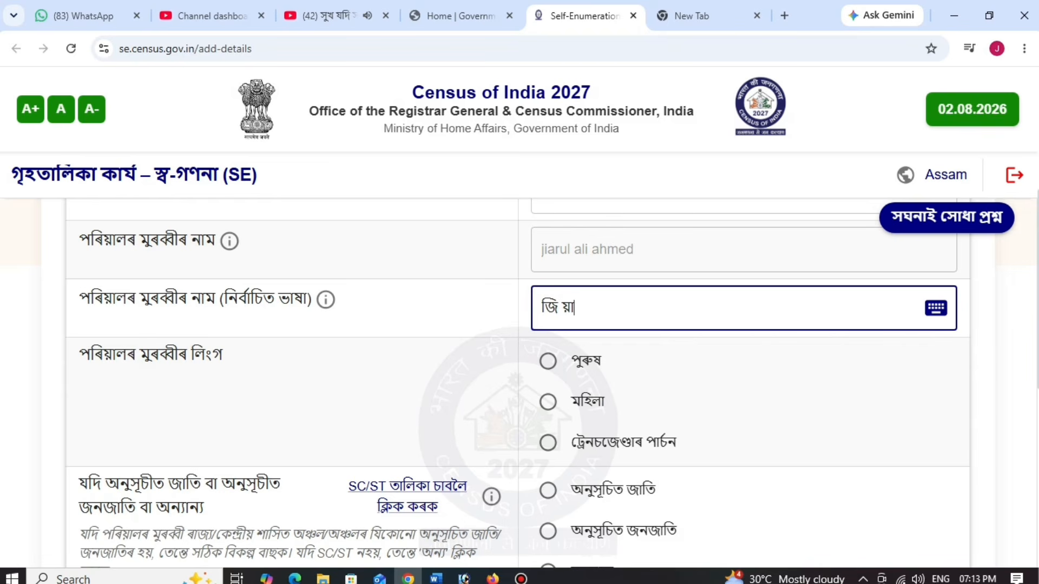
Step: Re-enter the head's full name, picking the Assamese transliteration for the first name
{"action": "key", "text": "BackSpace"}
{"action": "key", "text": "BackSpace"}
{"action": "key", "text": "BackSpace"}
{"action": "key", "text": "BackSpace"}
{"action": "key", "text": "BackSpace"}
{"action": "key", "text": "BackSpace"}
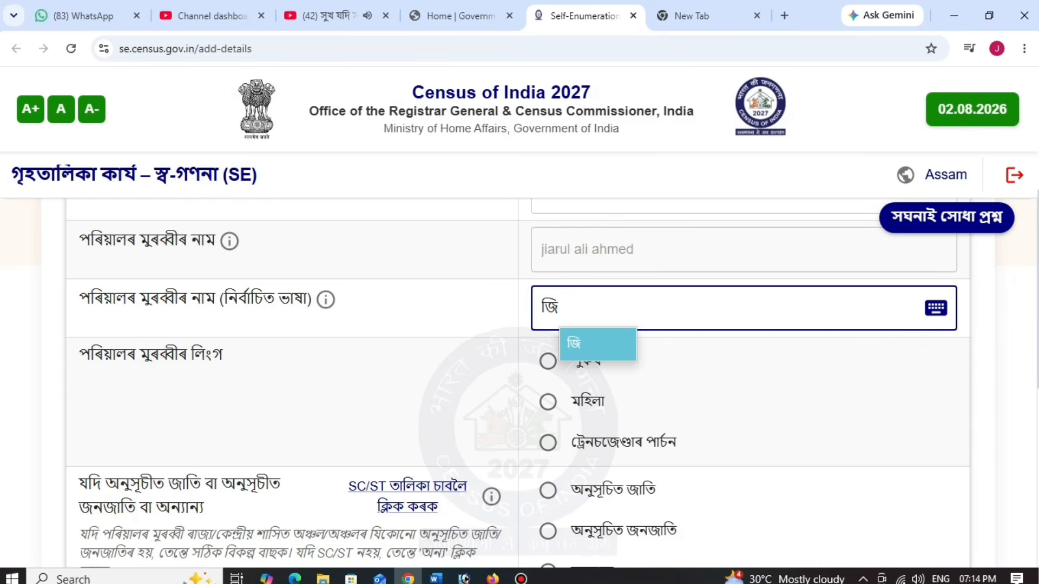
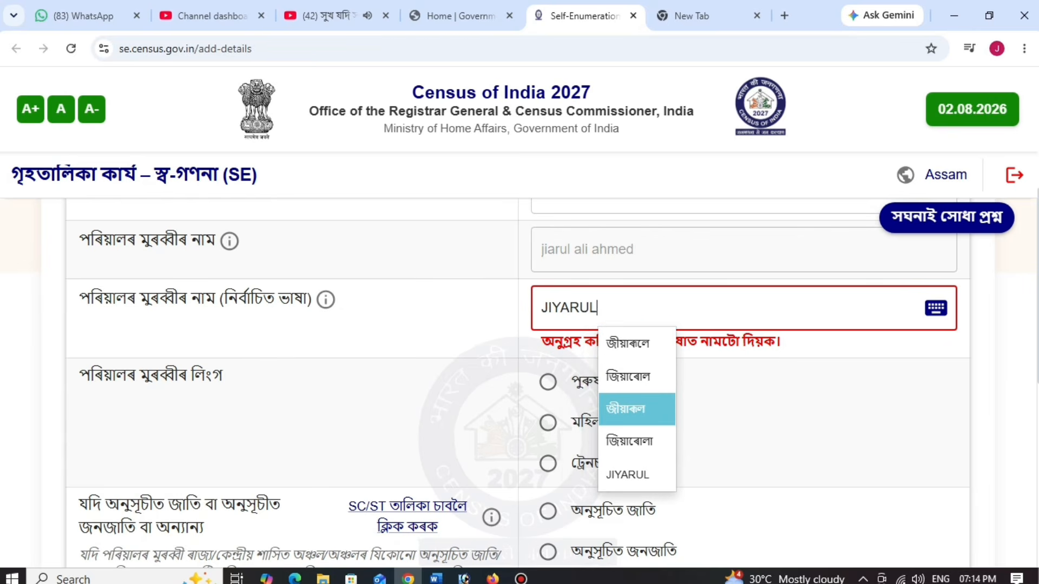
{"action": "left_click", "coordinate": [629, 376]}
{"action": "left_click", "coordinate": [548, 361]}
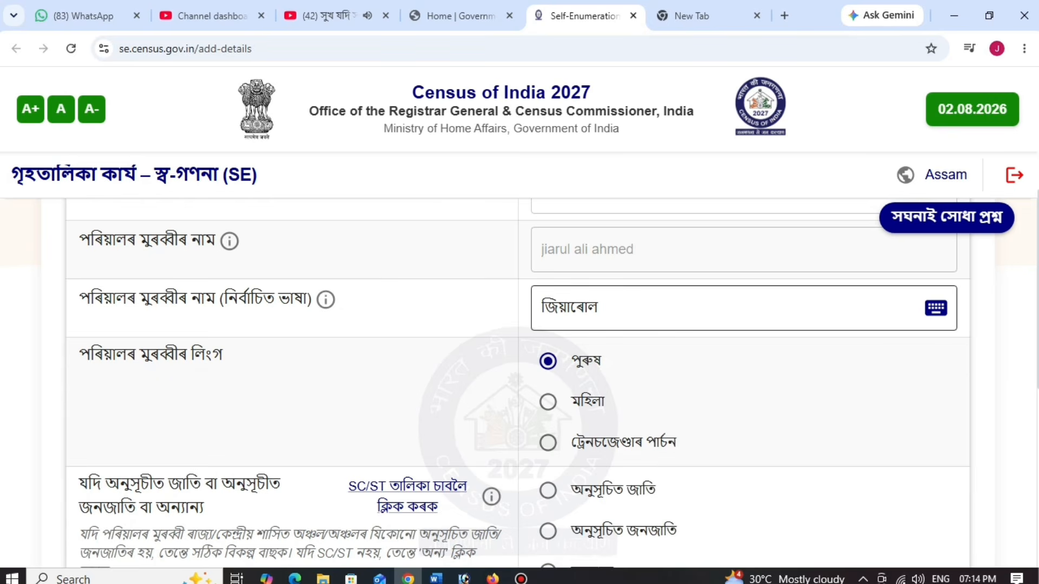
{"action": "left_click", "coordinate": [602, 307]}
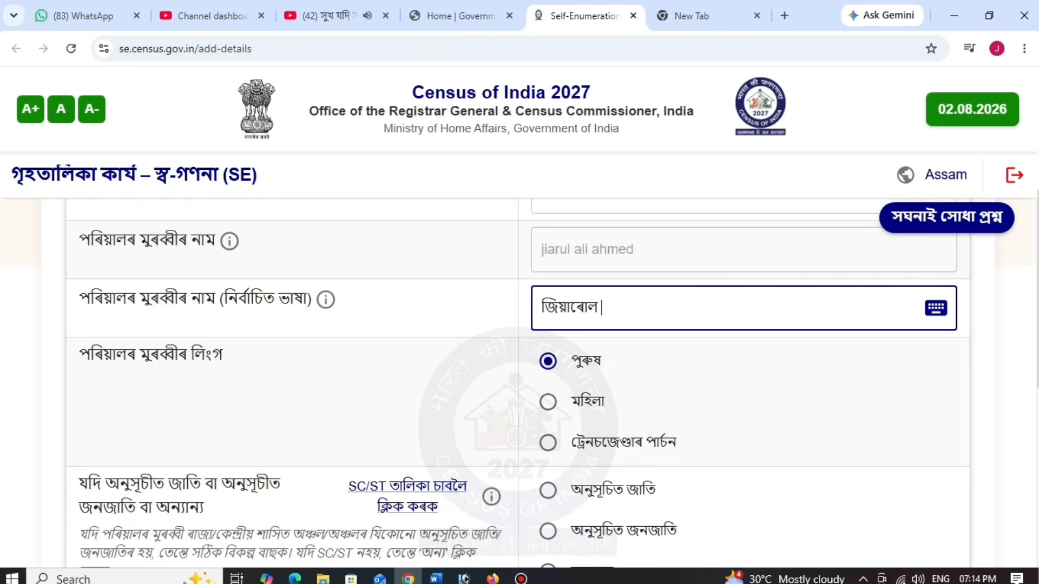
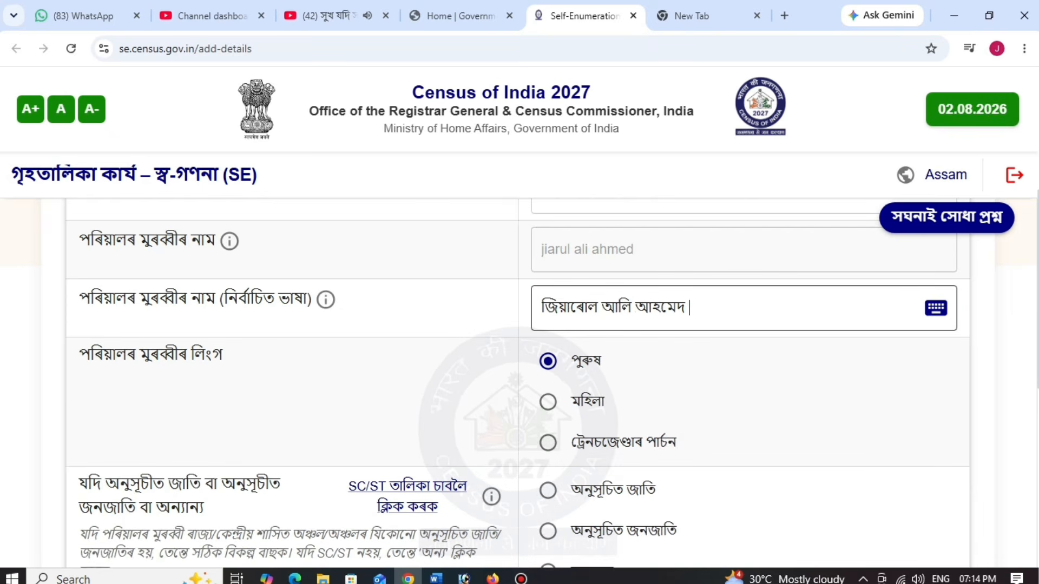
Step: Correct the vowel sign in the first name with the Assamese on-screen keyboard
{"action": "left_click", "coordinate": [588, 308]}
{"action": "left_click", "coordinate": [936, 308]}
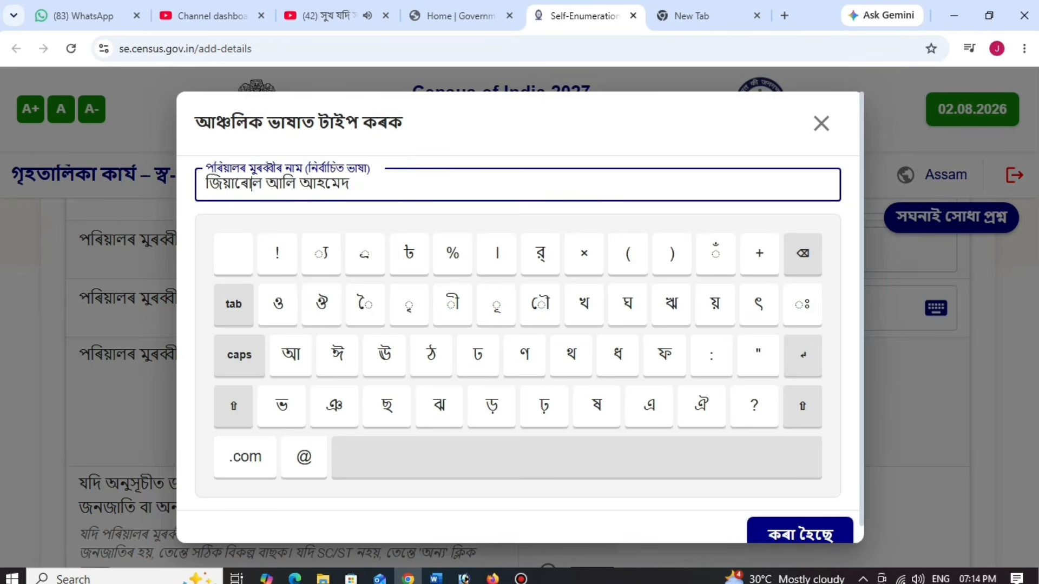
{"action": "left_click", "coordinate": [252, 183]}
{"action": "left_click", "coordinate": [803, 253]}
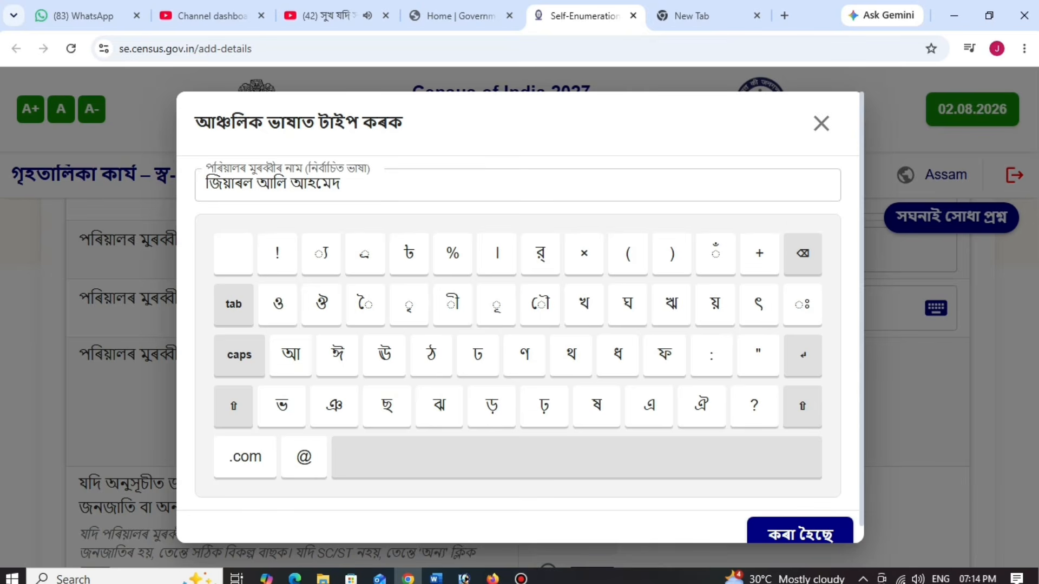
{"action": "left_click", "coordinate": [497, 304]}
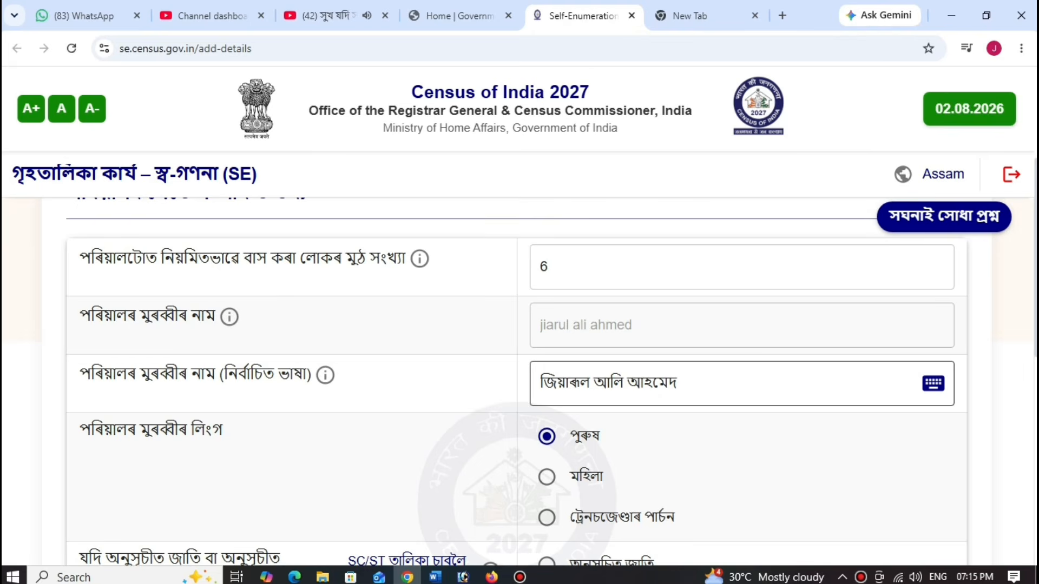
{"action": "scroll", "coordinate": [516, 379], "scroll_direction": "down", "scroll_amount": 1}
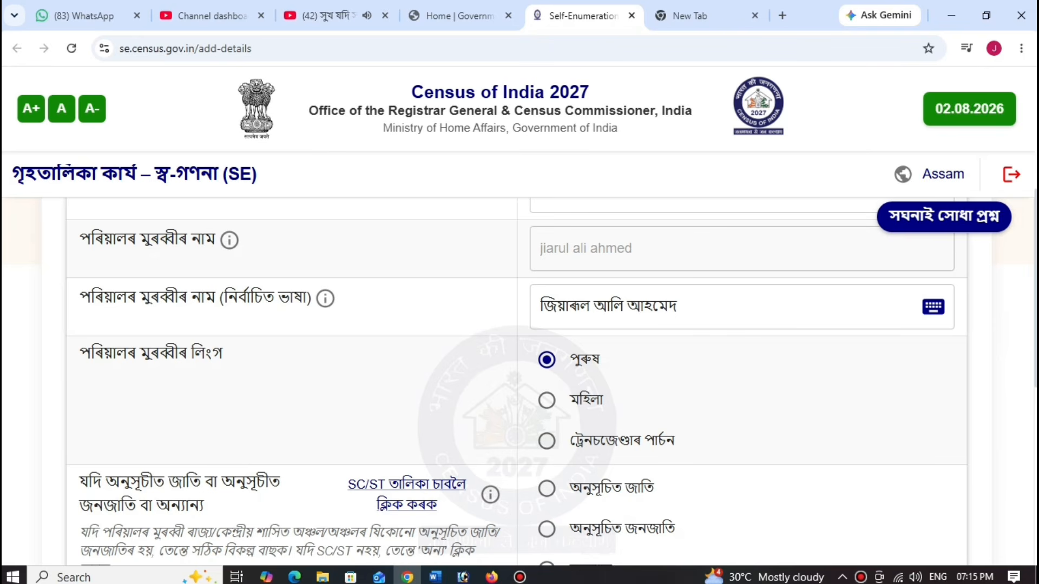
{"action": "scroll", "coordinate": [517, 379], "scroll_direction": "down", "scroll_amount": 1}
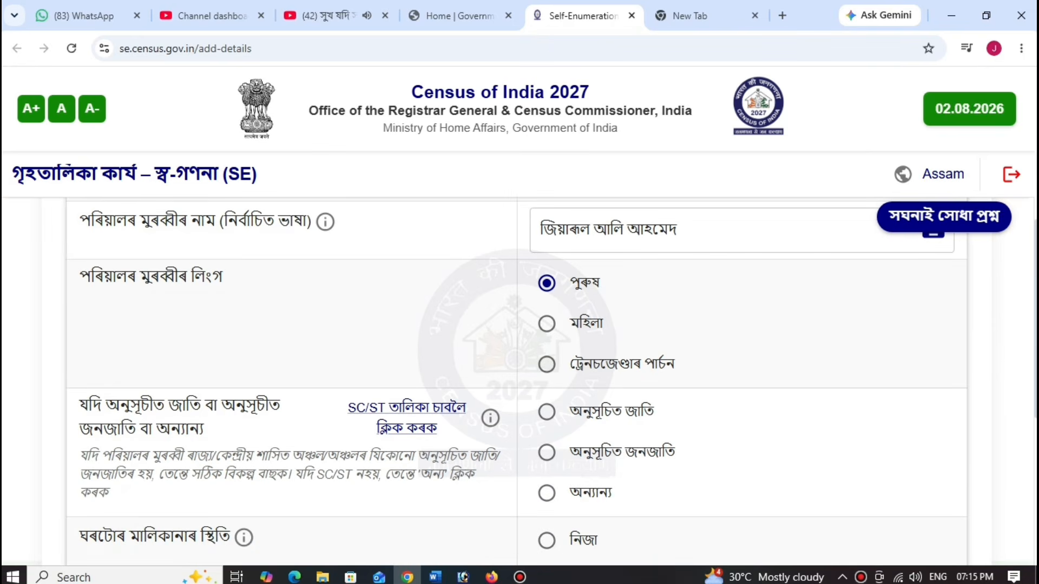
{"action": "scroll", "coordinate": [517, 379], "scroll_direction": "down", "scroll_amount": 1}
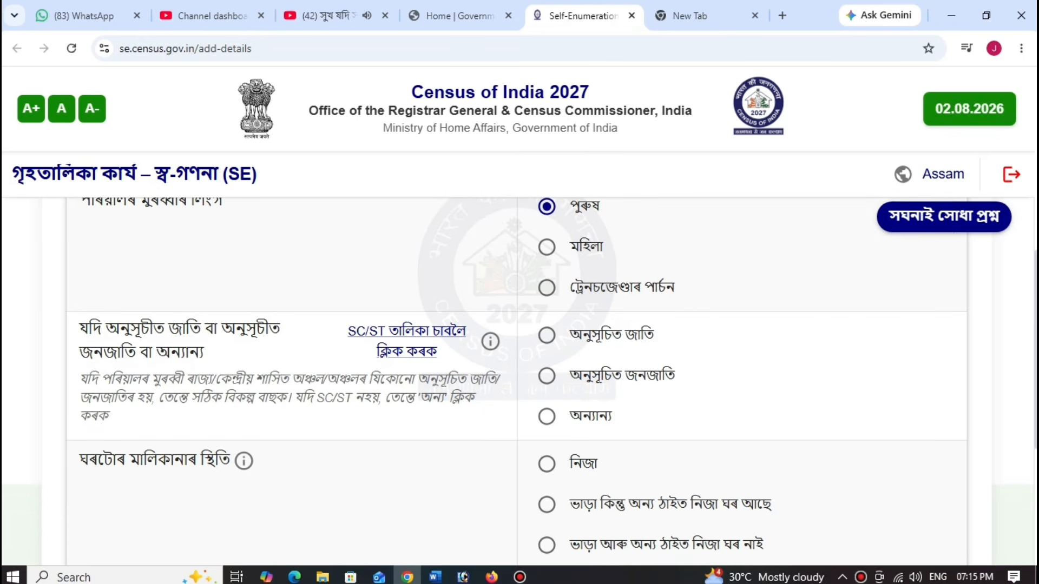
{"action": "scroll", "coordinate": [517, 379], "scroll_direction": "down", "scroll_amount": 1}
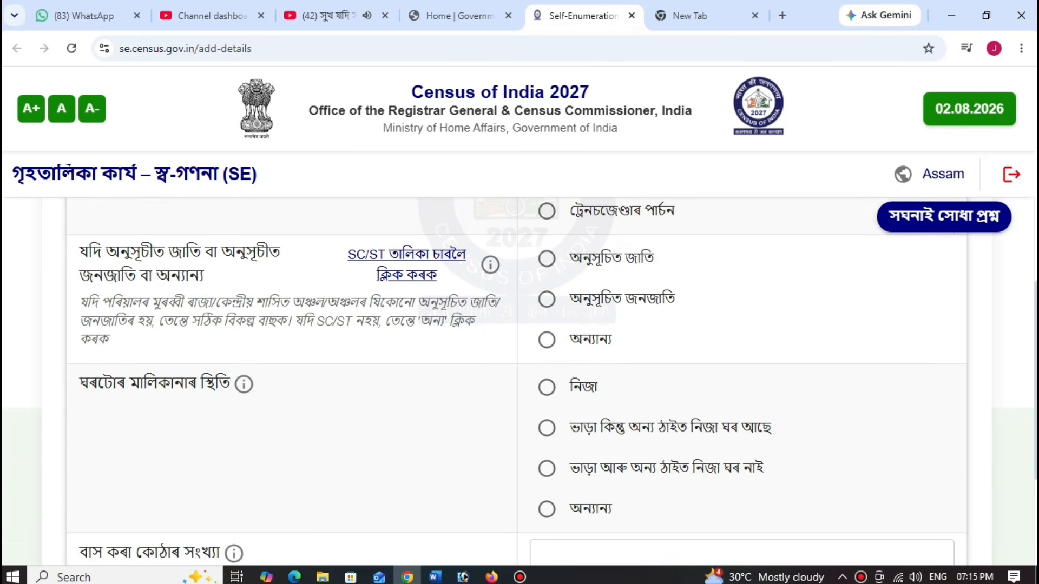
{"action": "left_click", "coordinate": [406, 256]}
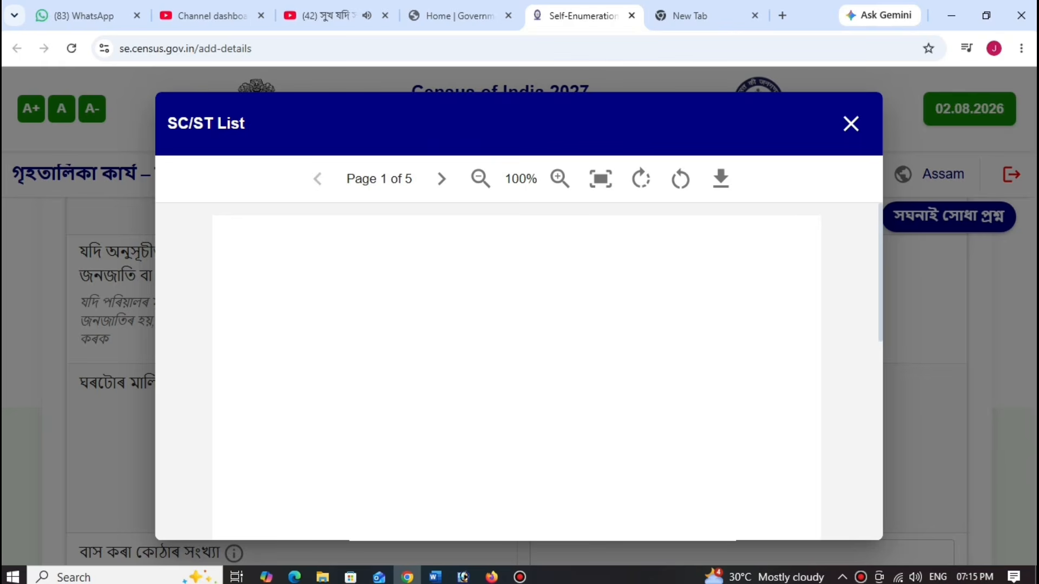
{"action": "scroll", "coordinate": [517, 373], "scroll_direction": "down", "scroll_amount": 4}
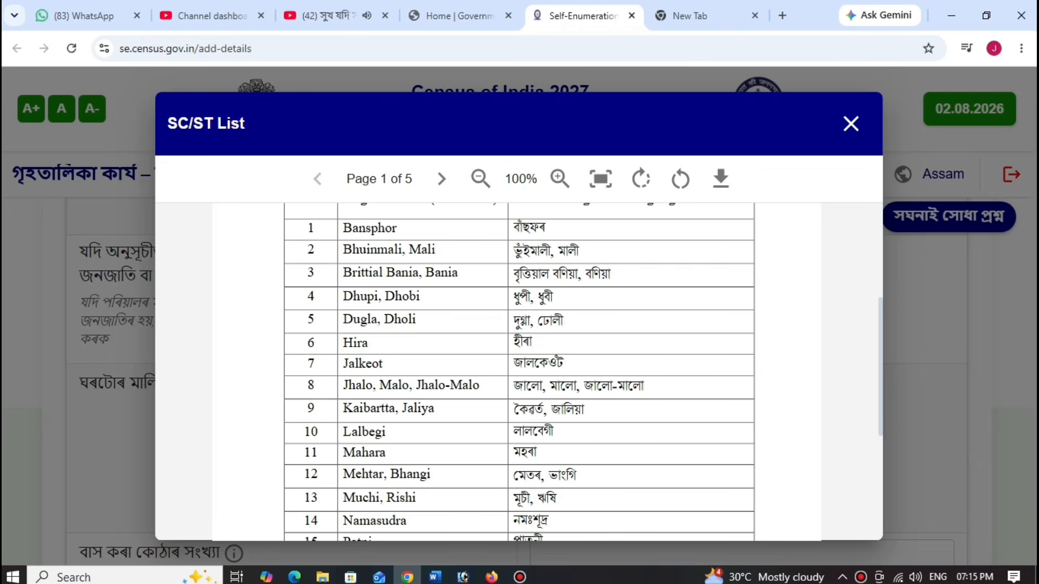
{"action": "scroll", "coordinate": [516, 374], "scroll_direction": "down", "scroll_amount": 2}
{"action": "scroll", "coordinate": [516, 374], "scroll_direction": "up", "scroll_amount": 4}
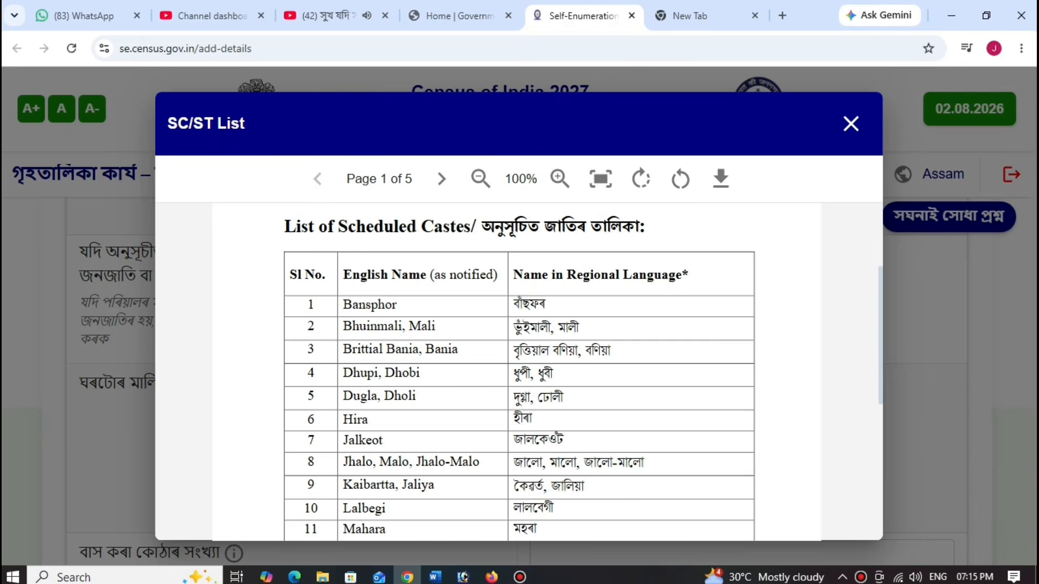
{"action": "scroll", "coordinate": [517, 373], "scroll_direction": "down", "scroll_amount": 8}
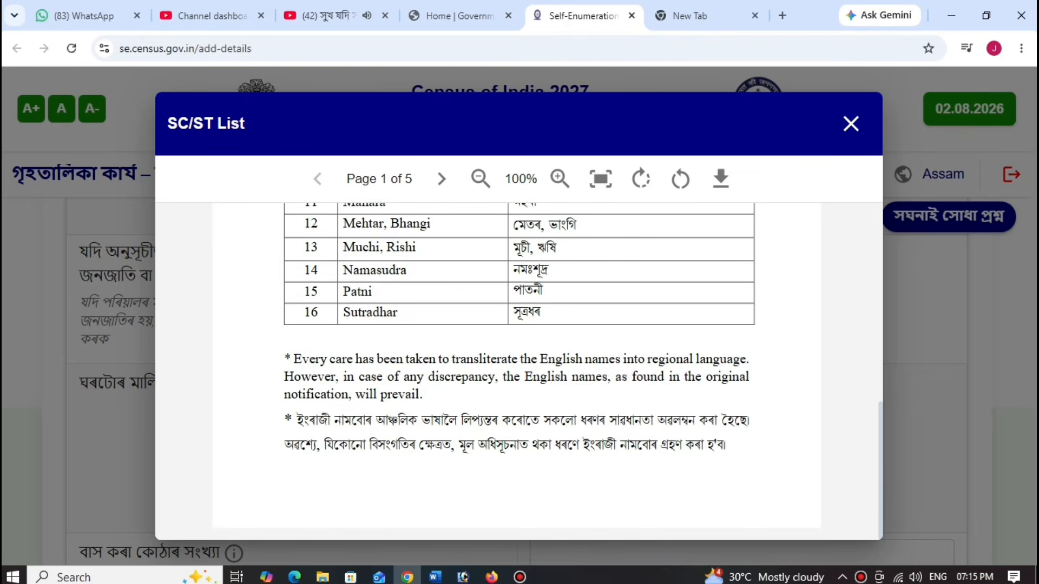
{"action": "left_click", "coordinate": [851, 123]}
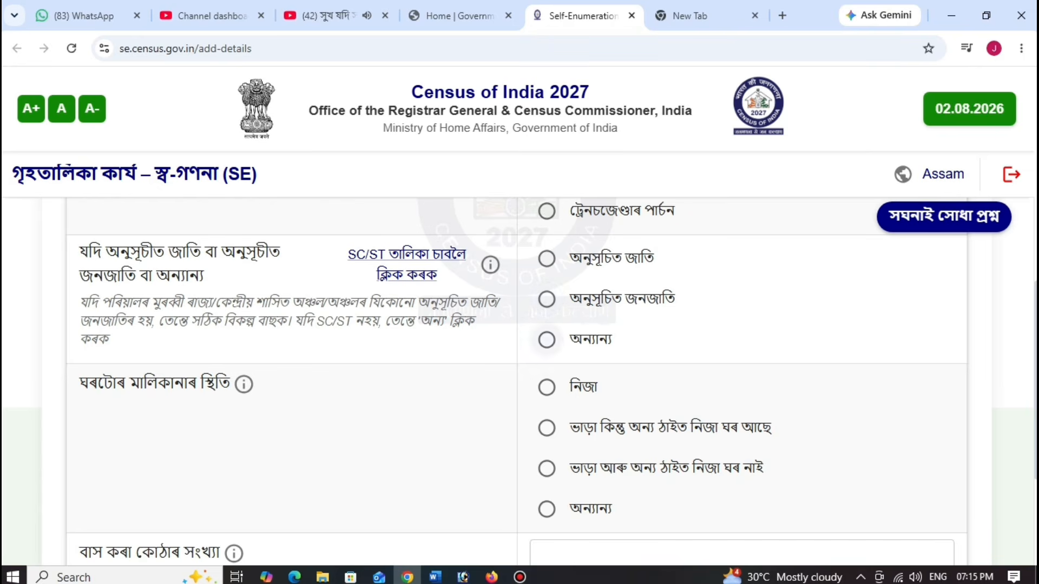
Step: Mark the category as অনুসূচিত জনজাতি (Scheduled Tribe) and house ownership as নিজা (owned)
{"action": "left_click", "coordinate": [546, 299]}
{"action": "left_click", "coordinate": [546, 340]}
{"action": "left_click", "coordinate": [547, 300]}
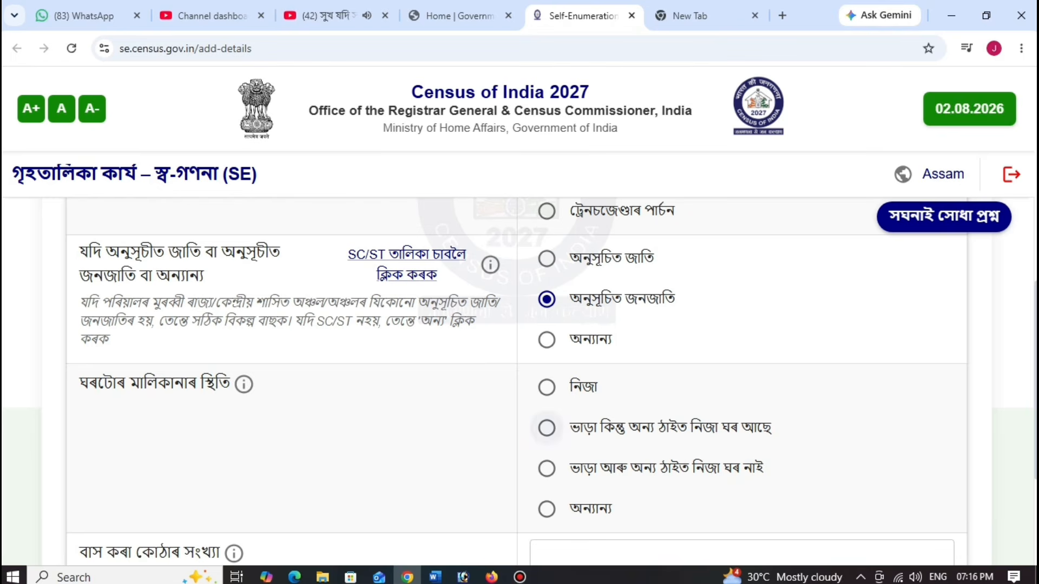
{"action": "scroll", "coordinate": [547, 373], "scroll_direction": "down", "scroll_amount": 1}
{"action": "scroll", "coordinate": [547, 369], "scroll_direction": "down", "scroll_amount": 1}
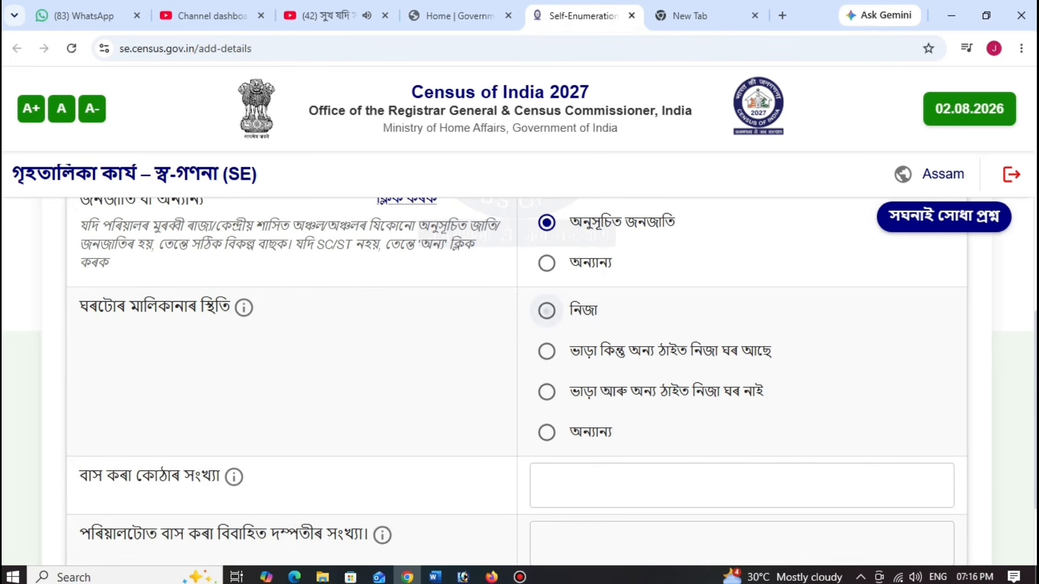
{"action": "left_click", "coordinate": [546, 311]}
{"action": "scroll", "coordinate": [546, 310], "scroll_direction": "down", "scroll_amount": 2}
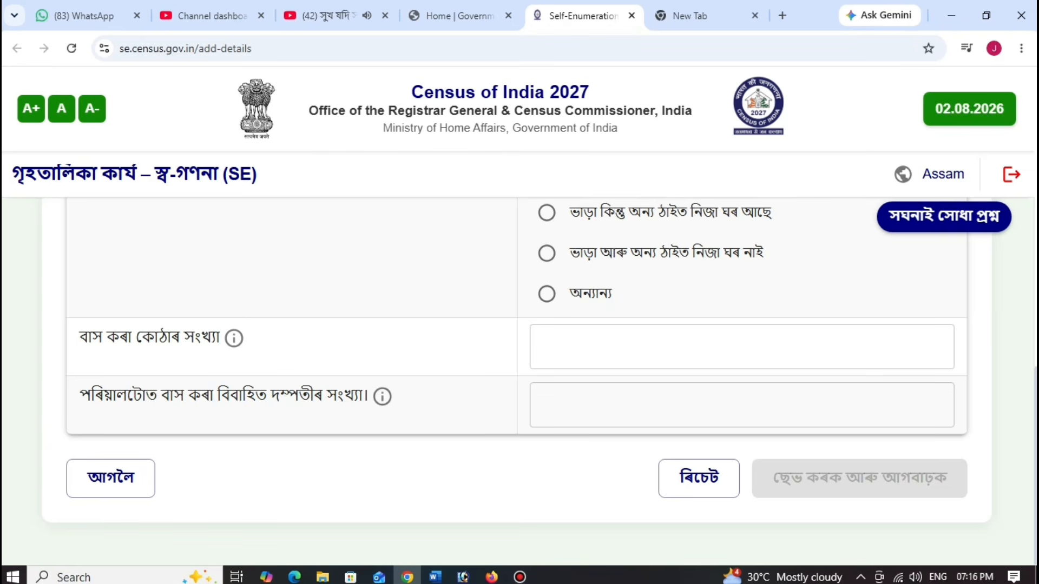
Step: Enter 4 living rooms and 1 married couple, then save the section and confirm
{"action": "left_click", "coordinate": [742, 347]}
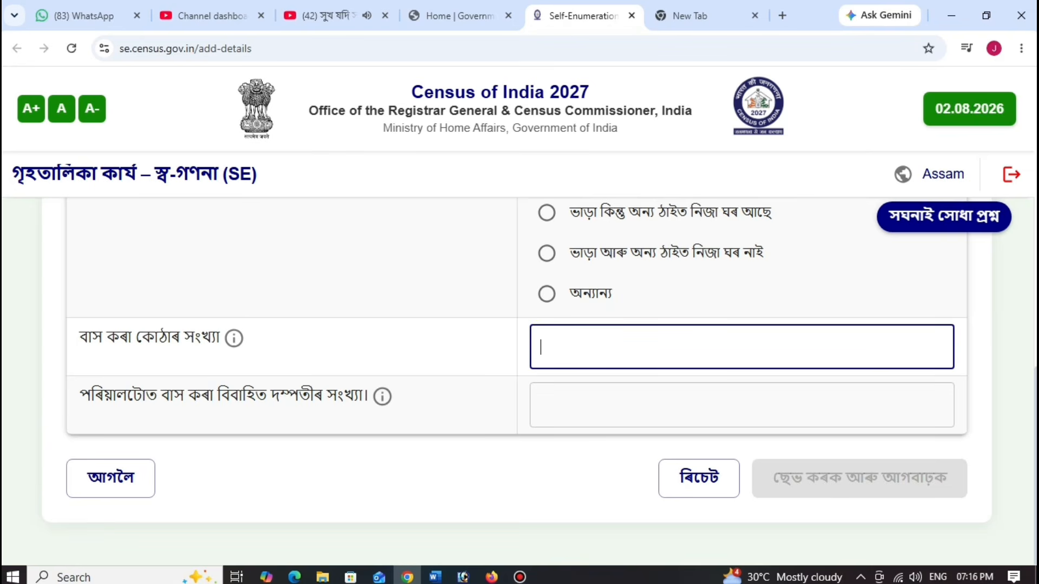
{"action": "type", "text": "4"}
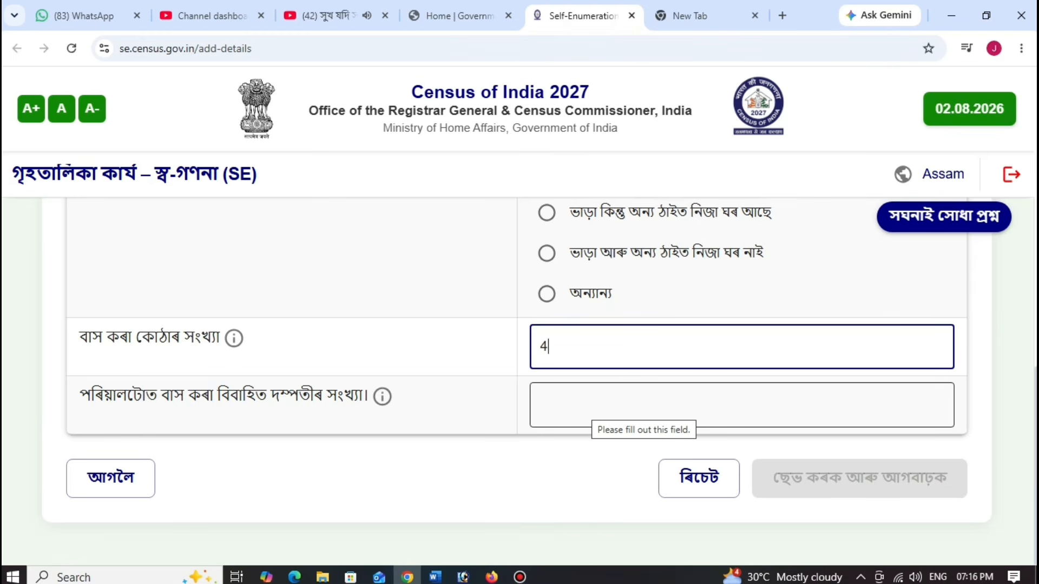
{"action": "left_click", "coordinate": [592, 405]}
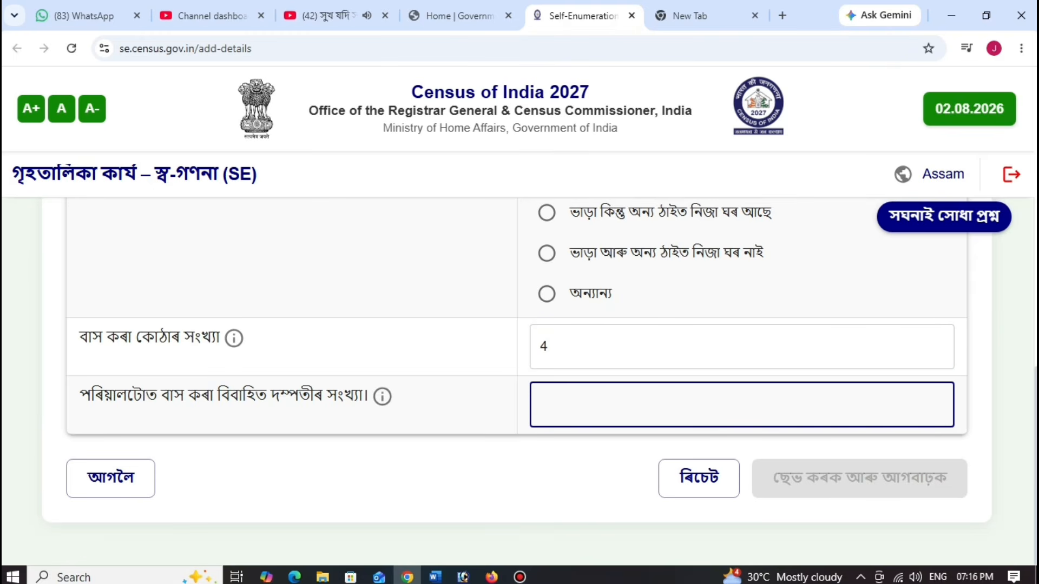
{"action": "type", "text": "1"}
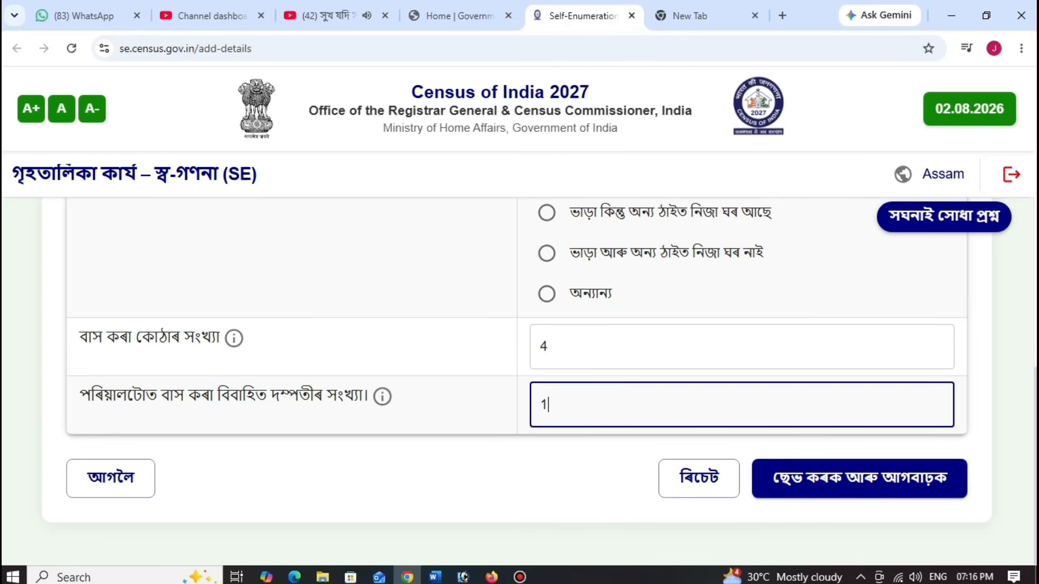
{"action": "left_click", "coordinate": [845, 478]}
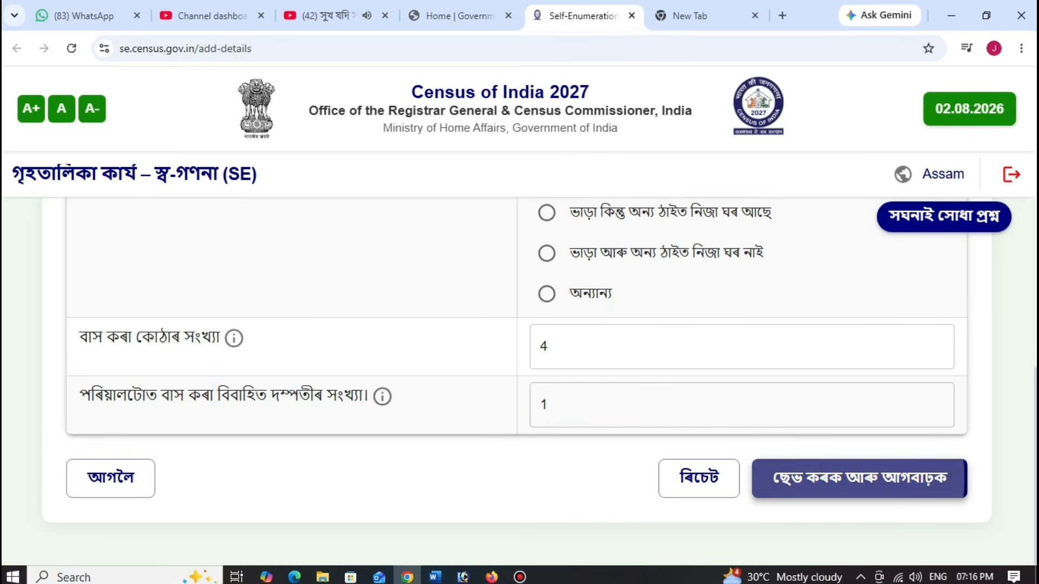
{"action": "left_click", "coordinate": [642, 365]}
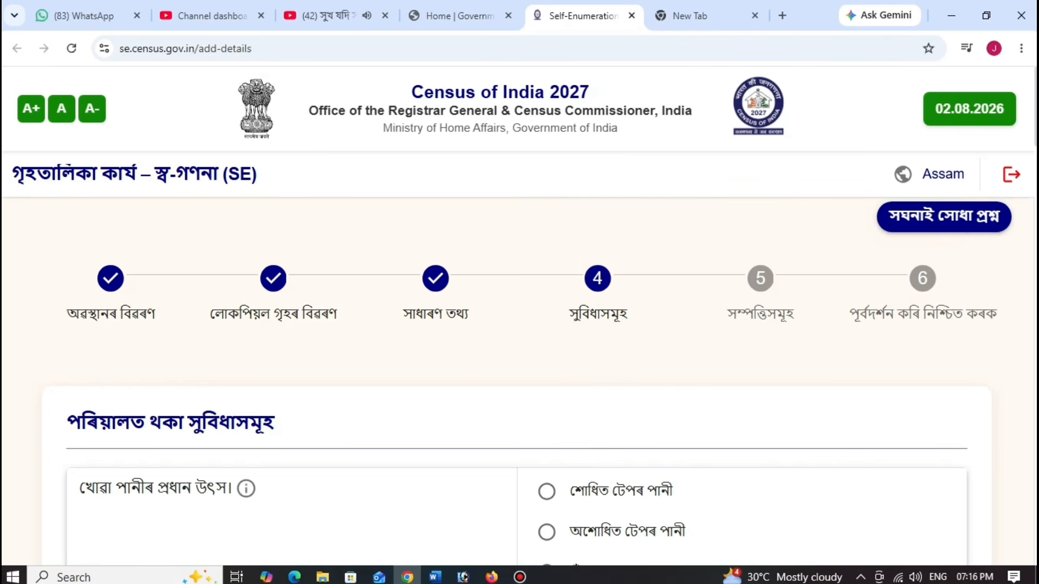
Step: Choose শোধিত টেপৰ পানী (treated tap water) as the main drinking-water source
{"action": "scroll", "coordinate": [519, 406], "scroll_direction": "down", "scroll_amount": 3}
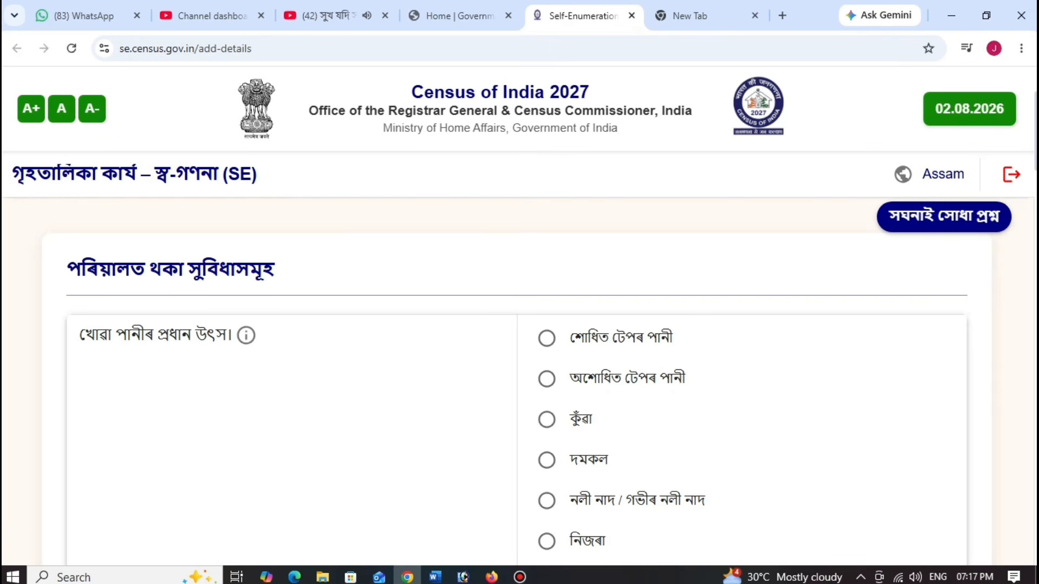
{"action": "scroll", "coordinate": [519, 379], "scroll_direction": "down", "scroll_amount": 1}
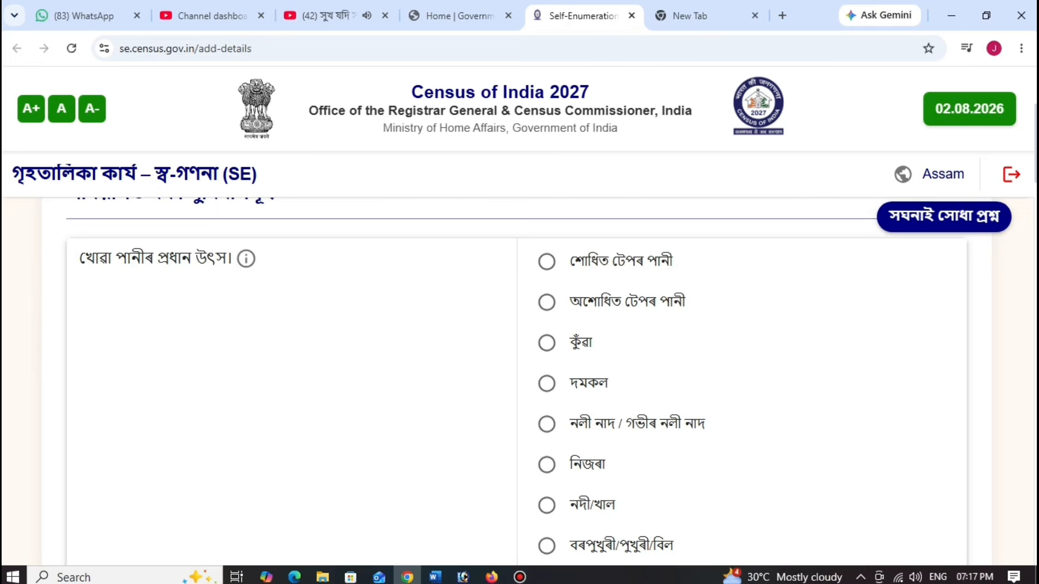
{"action": "scroll", "coordinate": [516, 382], "scroll_direction": "down", "scroll_amount": 3}
{"action": "scroll", "coordinate": [517, 381], "scroll_direction": "up", "scroll_amount": 3}
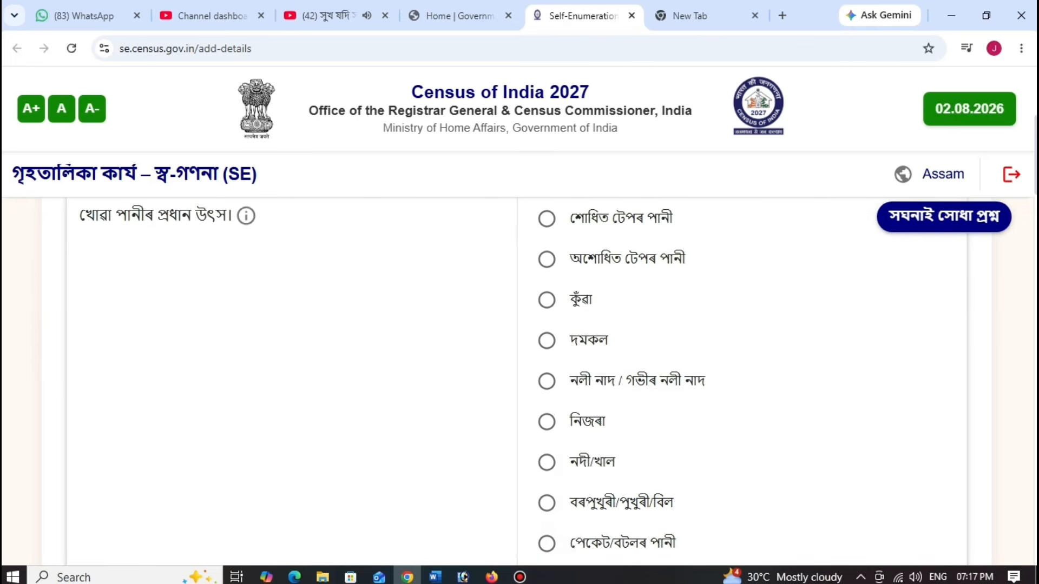
{"action": "scroll", "coordinate": [517, 381], "scroll_direction": "up", "scroll_amount": 2}
{"action": "scroll", "coordinate": [517, 382], "scroll_direction": "down", "scroll_amount": 1}
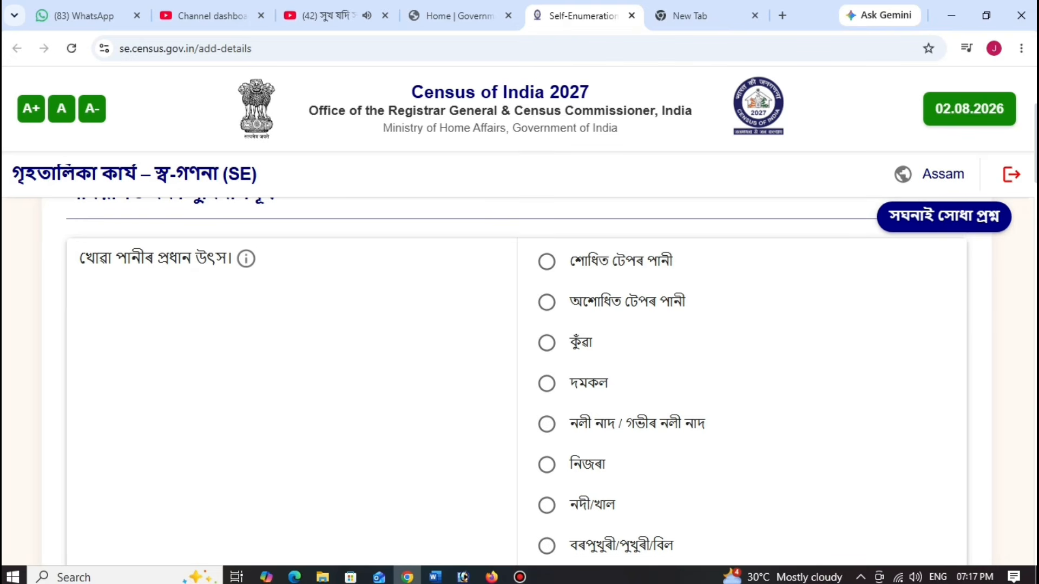
{"action": "scroll", "coordinate": [516, 382], "scroll_direction": "down", "scroll_amount": 2}
{"action": "scroll", "coordinate": [517, 381], "scroll_direction": "up", "scroll_amount": 2}
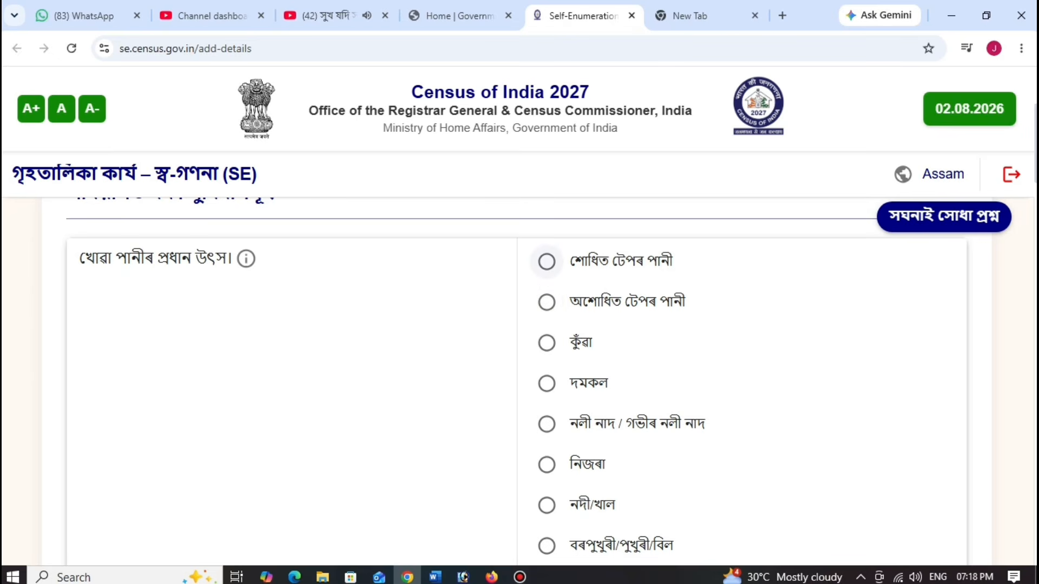
{"action": "left_click", "coordinate": [546, 261]}
Step: Mark drinking water as available within the premises and electricity as the main lighting source
{"action": "scroll", "coordinate": [519, 379], "scroll_direction": "down", "scroll_amount": 2}
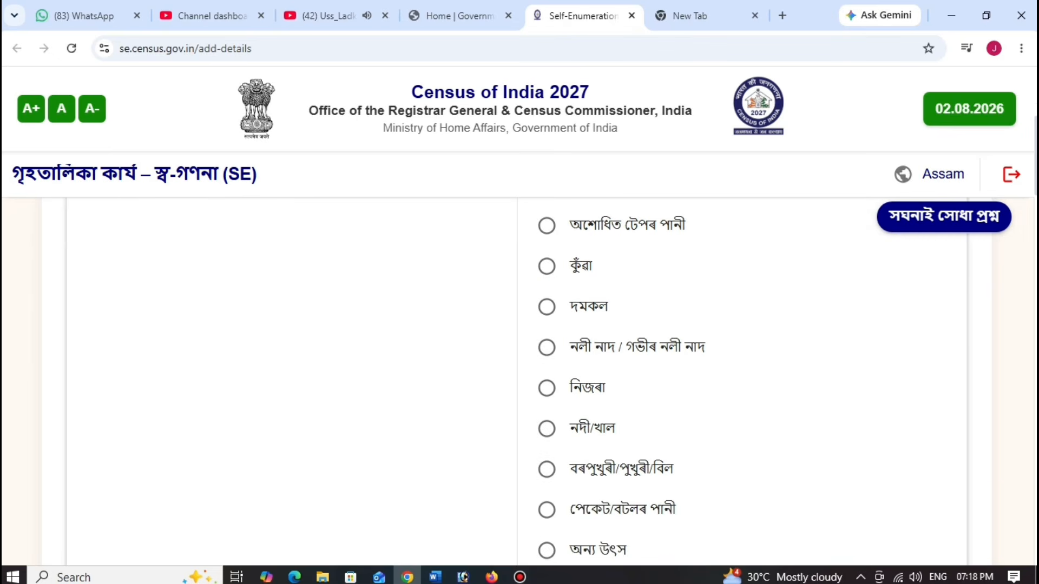
{"action": "scroll", "coordinate": [518, 379], "scroll_direction": "down", "scroll_amount": 6}
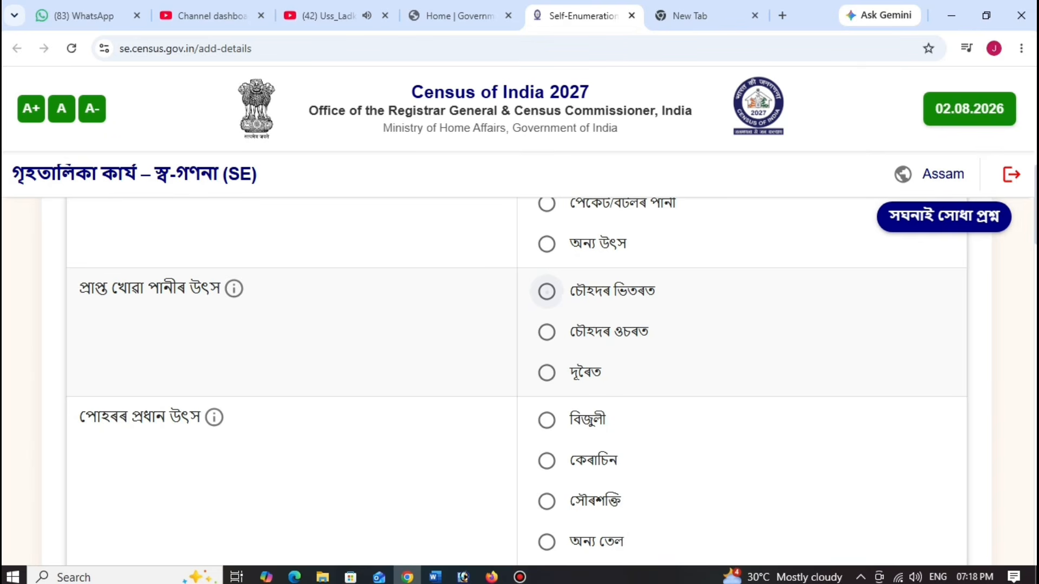
{"action": "left_click", "coordinate": [546, 291]}
{"action": "scroll", "coordinate": [546, 333], "scroll_direction": "down", "scroll_amount": 1}
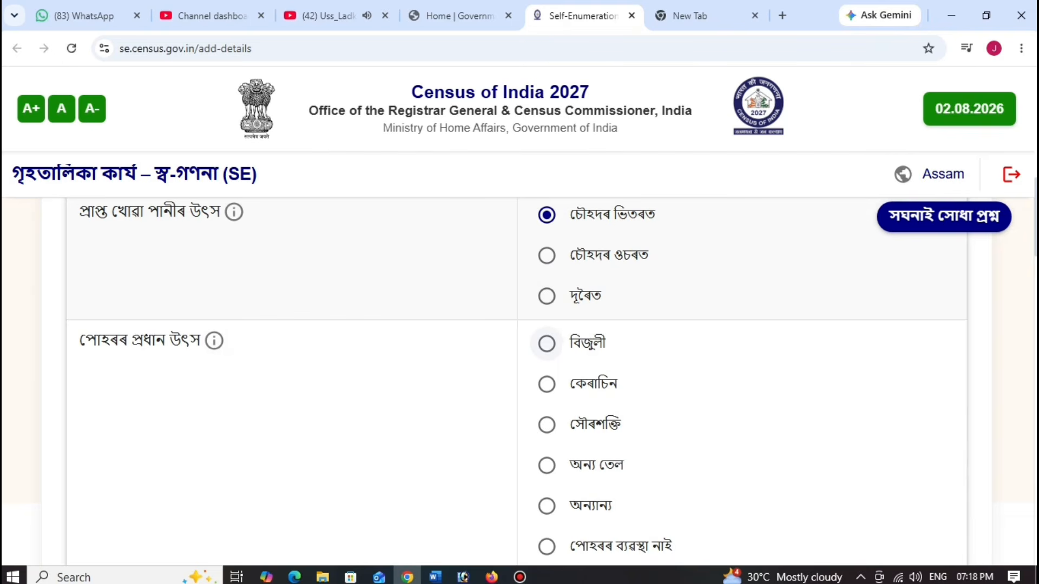
{"action": "left_click", "coordinate": [547, 344]}
Step: Record a toilet for this household only, of type flush connected to piped sewer
{"action": "scroll", "coordinate": [547, 344], "scroll_direction": "down", "scroll_amount": 3}
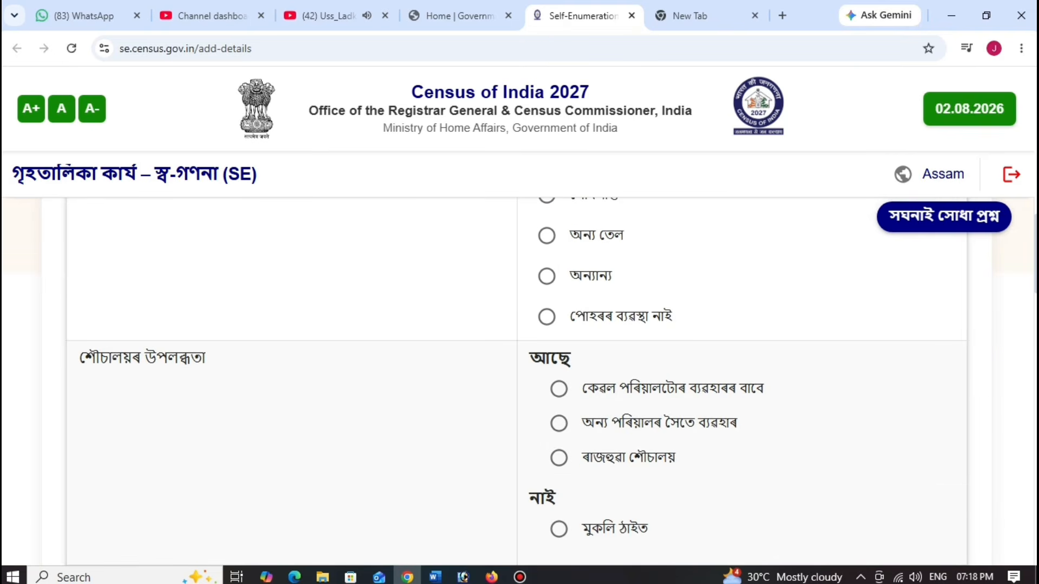
{"action": "scroll", "coordinate": [559, 312], "scroll_direction": "down", "scroll_amount": 1}
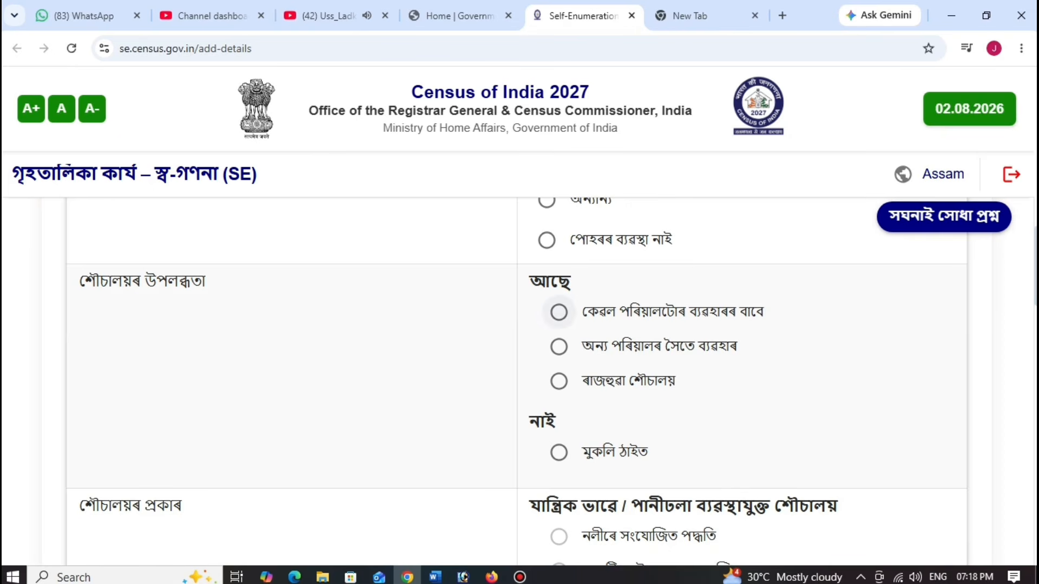
{"action": "left_click", "coordinate": [559, 312]}
{"action": "scroll", "coordinate": [559, 312], "scroll_direction": "down", "scroll_amount": 2}
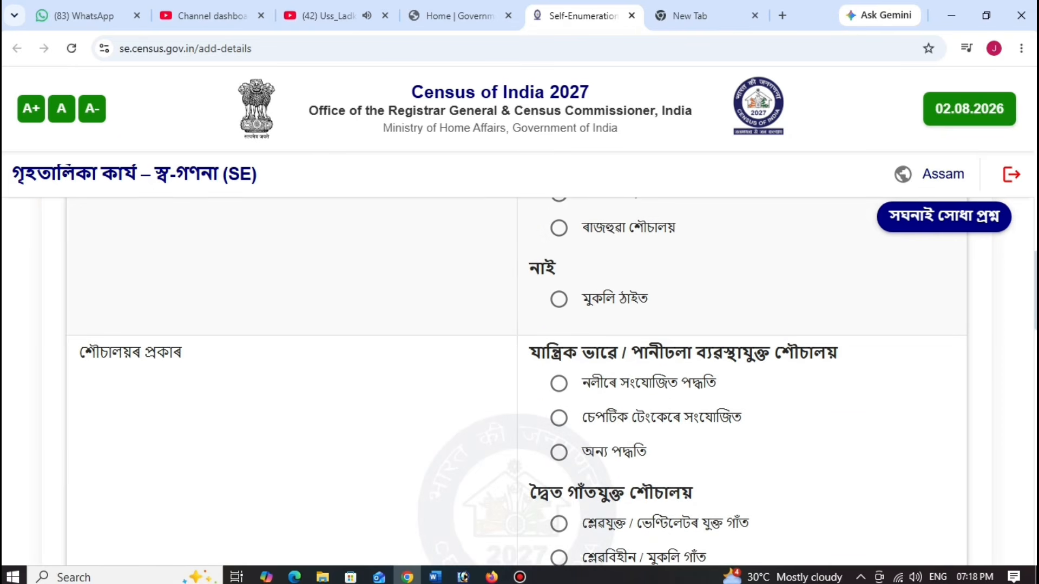
{"action": "scroll", "coordinate": [559, 384], "scroll_direction": "up", "scroll_amount": 1}
{"action": "scroll", "coordinate": [559, 384], "scroll_direction": "down", "scroll_amount": 1}
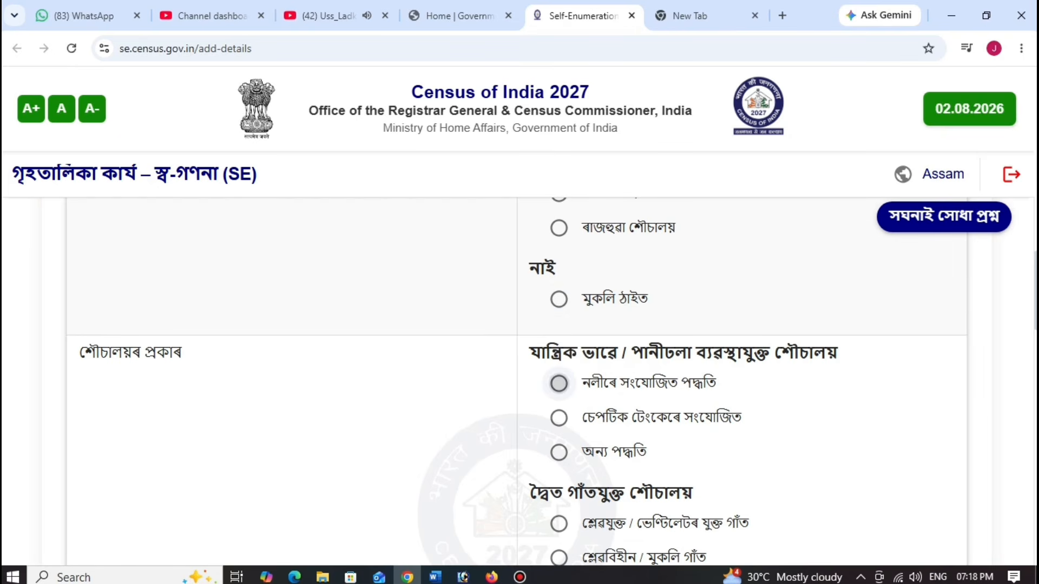
{"action": "left_click", "coordinate": [559, 384]}
Step: Try the double-pit toilet option, then switch back to the piped-sewer flush toilet
{"action": "scroll", "coordinate": [559, 384], "scroll_direction": "down", "scroll_amount": 3}
{"action": "scroll", "coordinate": [559, 433], "scroll_direction": "down", "scroll_amount": 1}
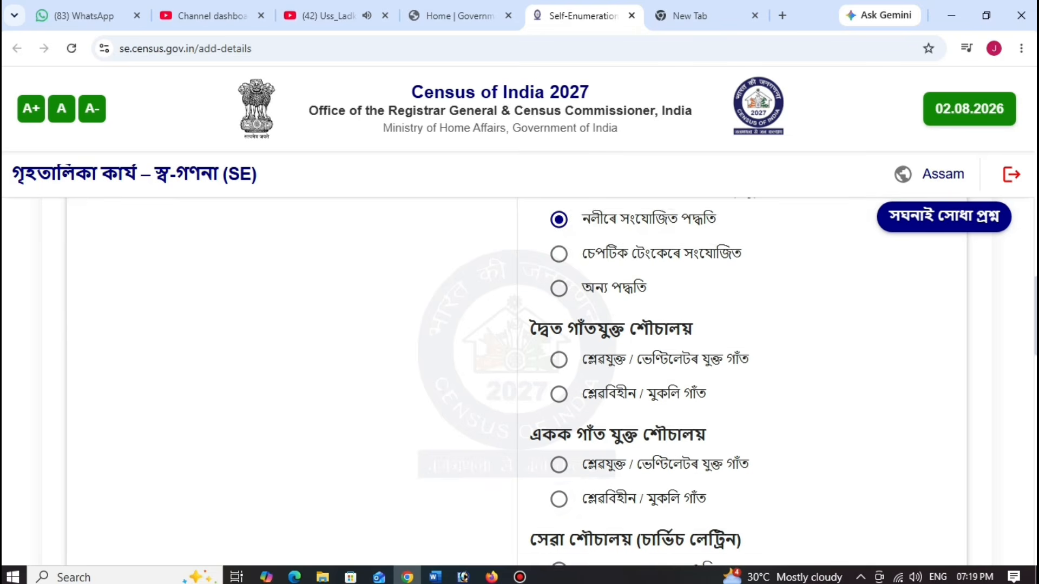
{"action": "scroll", "coordinate": [559, 432], "scroll_direction": "up", "scroll_amount": 3}
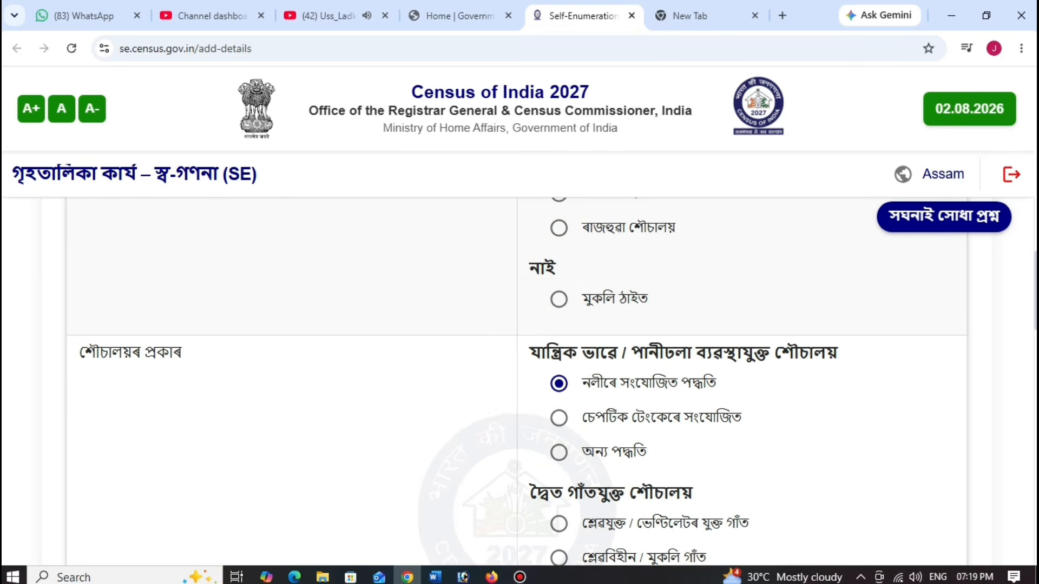
{"action": "scroll", "coordinate": [558, 371], "scroll_direction": "down", "scroll_amount": 3}
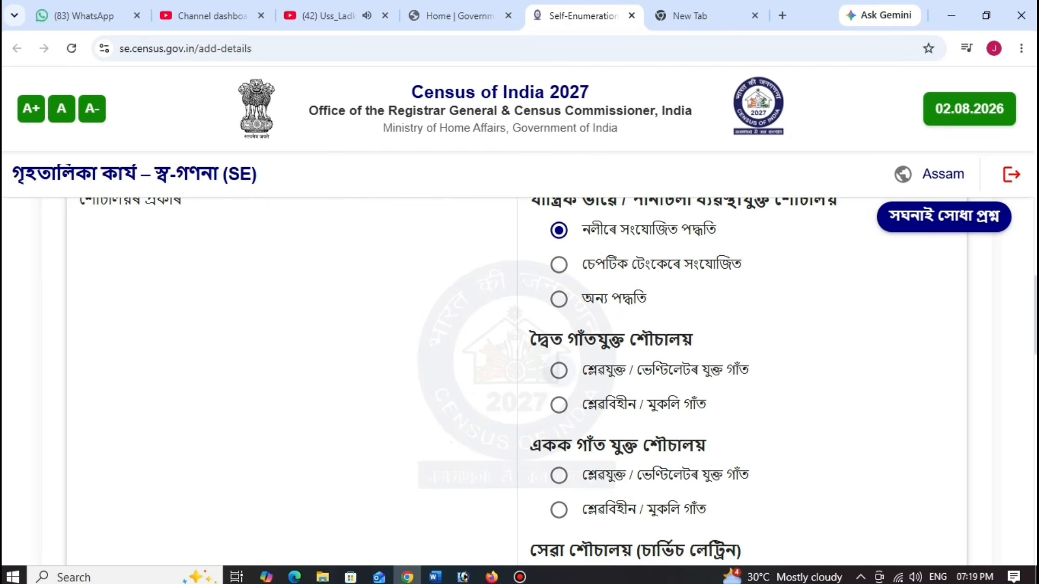
{"action": "left_click", "coordinate": [559, 371]}
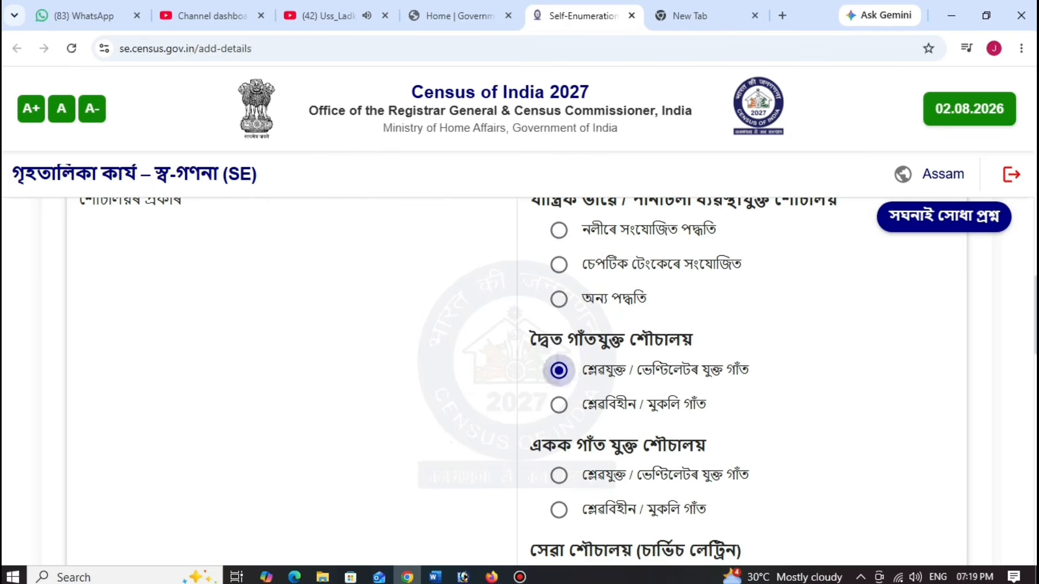
{"action": "scroll", "coordinate": [559, 370], "scroll_direction": "down", "scroll_amount": 1}
{"action": "scroll", "coordinate": [559, 307], "scroll_direction": "up", "scroll_amount": 2}
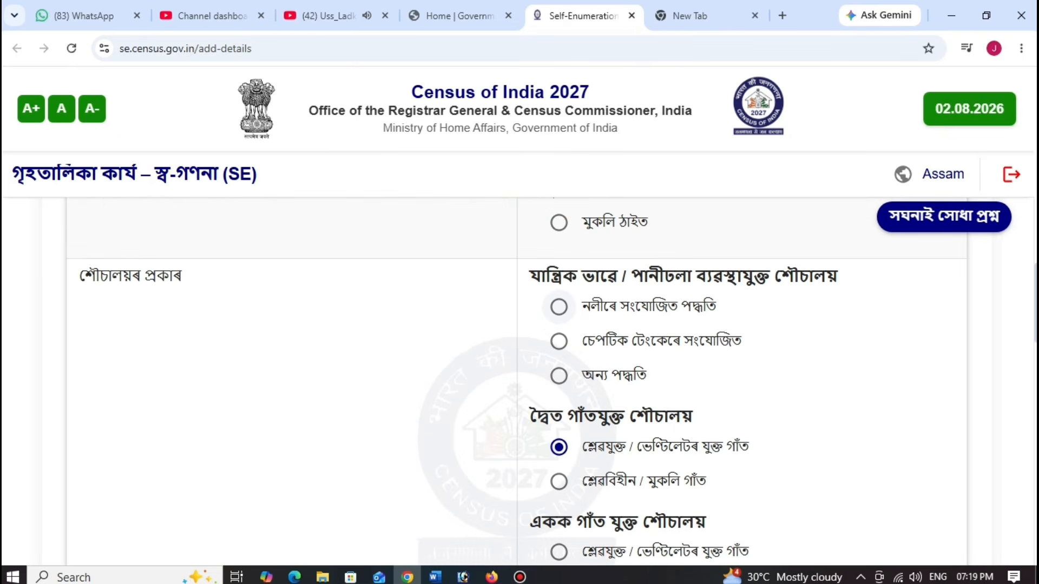
{"action": "left_click", "coordinate": [559, 307]}
{"action": "scroll", "coordinate": [519, 381], "scroll_direction": "down", "scroll_amount": 6}
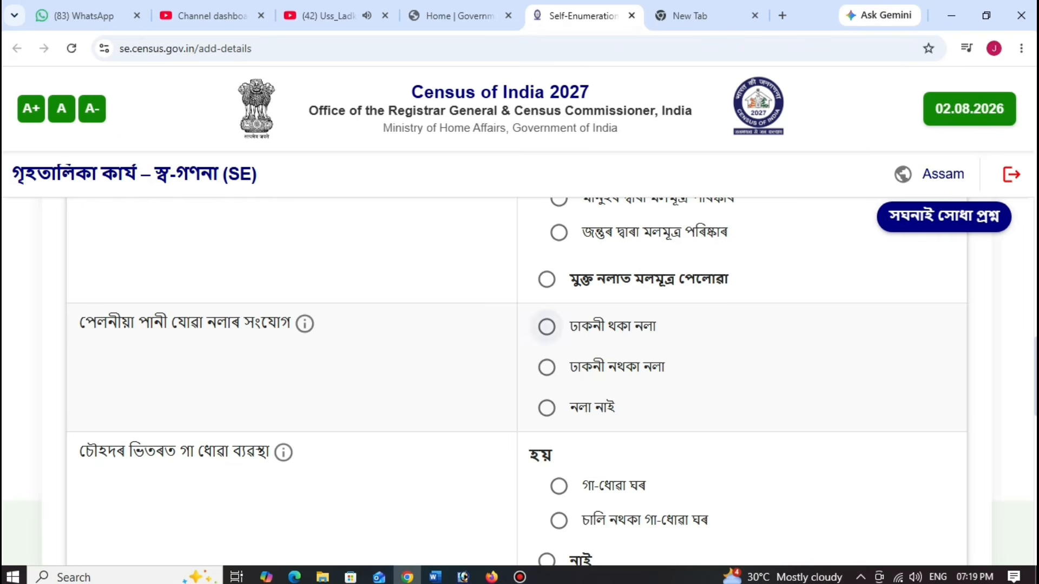
Step: Choose a closed drain, a bathroom within premises, and a kitchen inside with LPG/PNG
{"action": "left_click", "coordinate": [547, 327]}
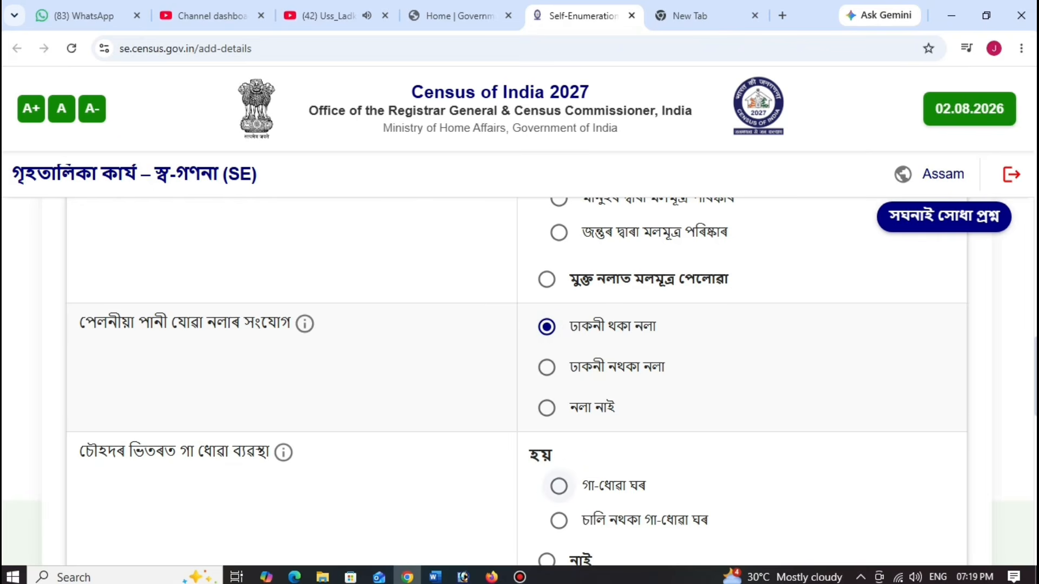
{"action": "left_click", "coordinate": [558, 486]}
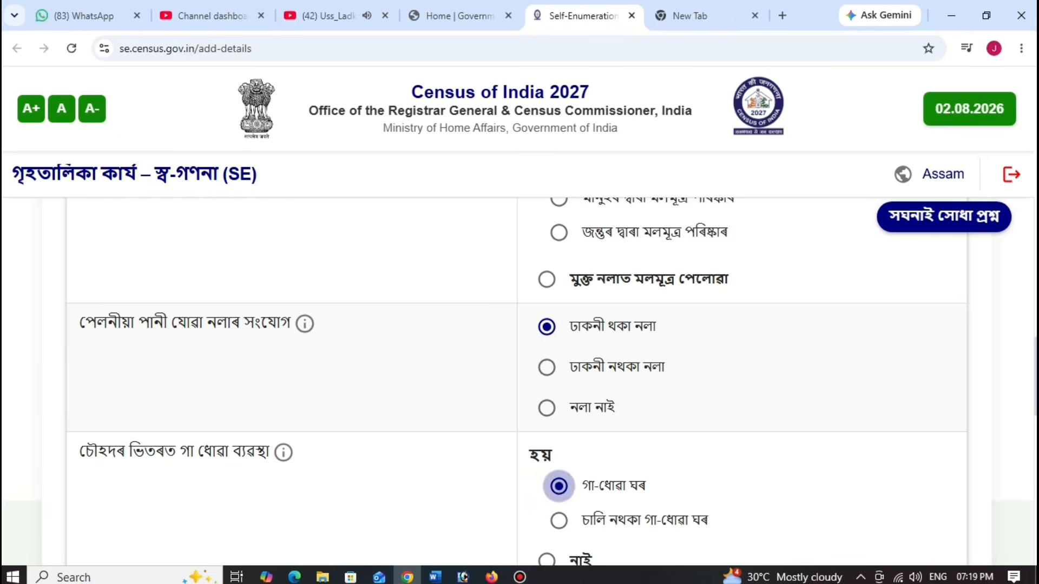
{"action": "scroll", "coordinate": [559, 486], "scroll_direction": "down", "scroll_amount": 3}
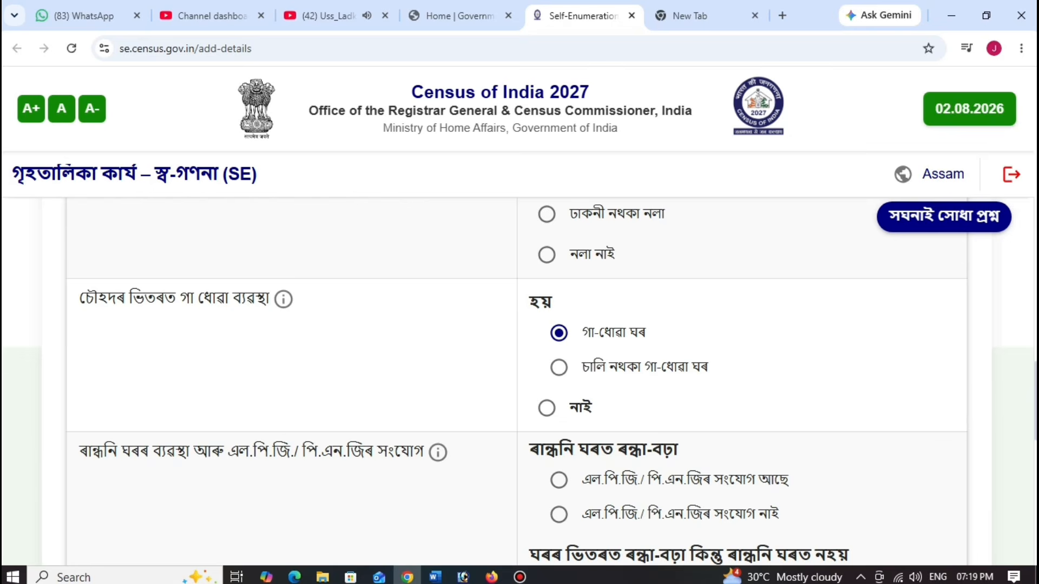
{"action": "scroll", "coordinate": [520, 379], "scroll_direction": "down", "scroll_amount": 2}
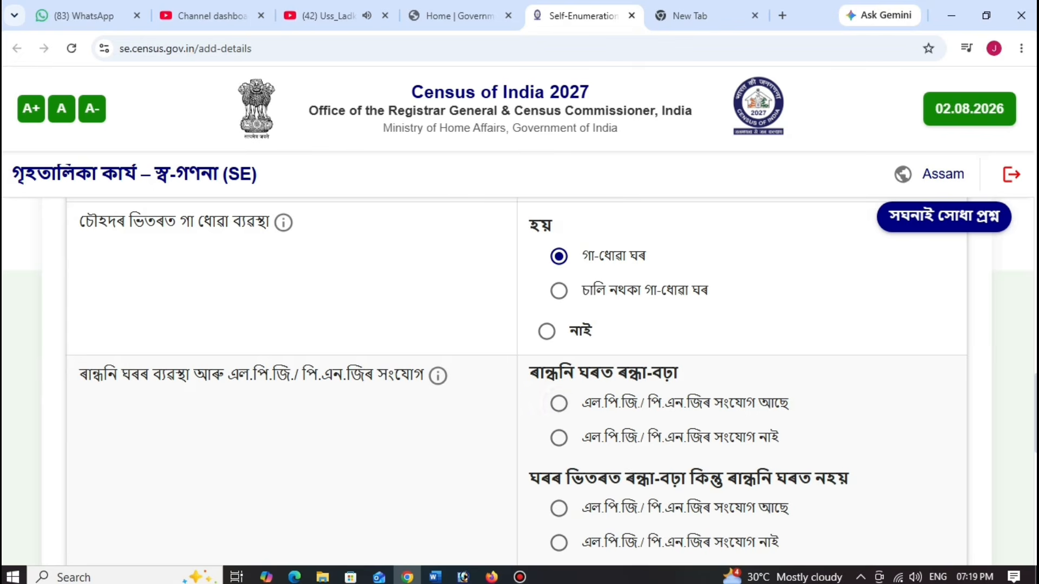
{"action": "left_click", "coordinate": [559, 404]}
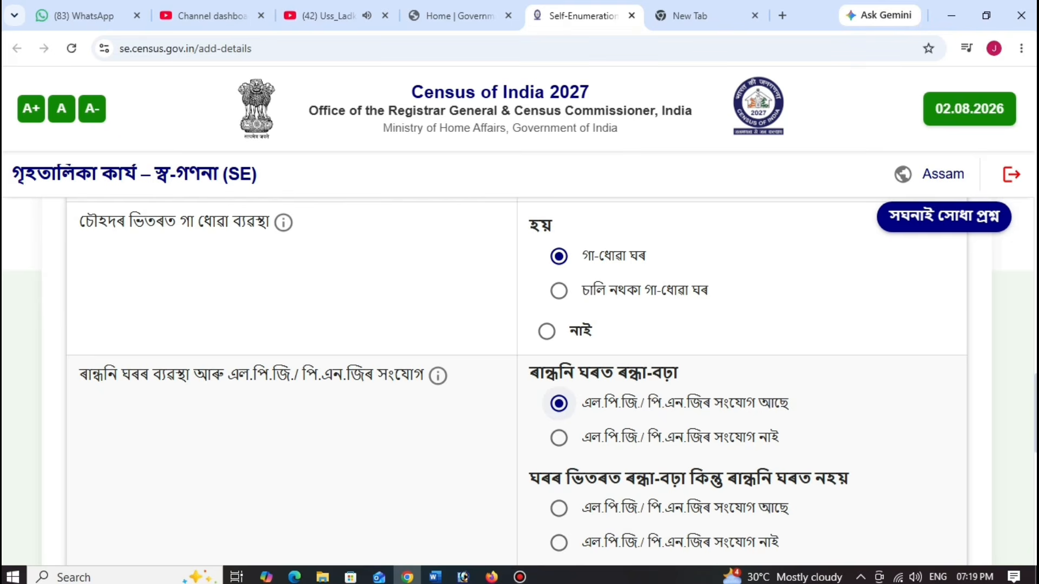
Step: Set wood as the main cooking fuel
{"action": "scroll", "coordinate": [558, 400], "scroll_direction": "down", "scroll_amount": 3}
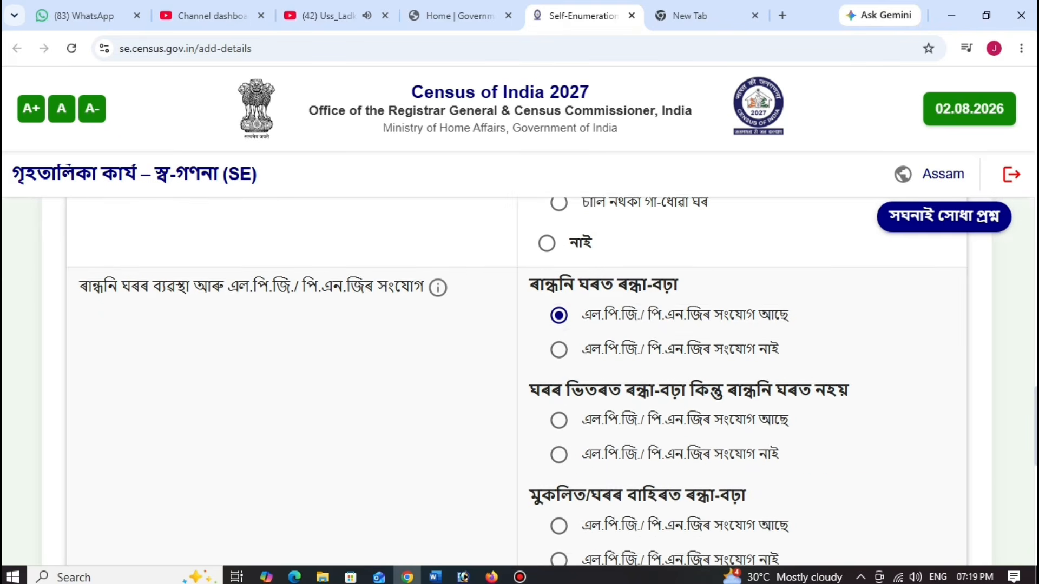
{"action": "scroll", "coordinate": [558, 389], "scroll_direction": "down", "scroll_amount": 6}
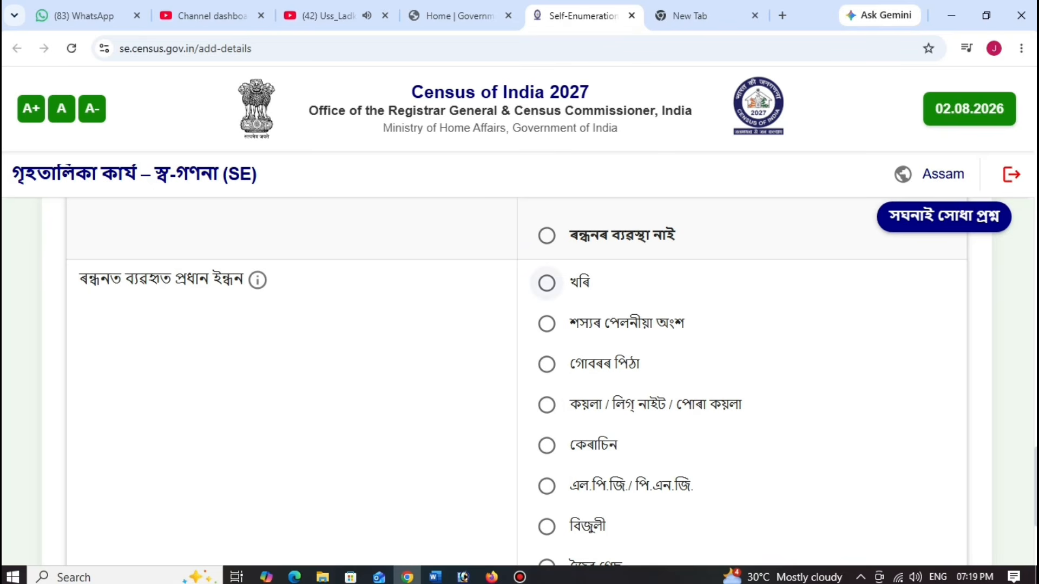
{"action": "left_click", "coordinate": [547, 283]}
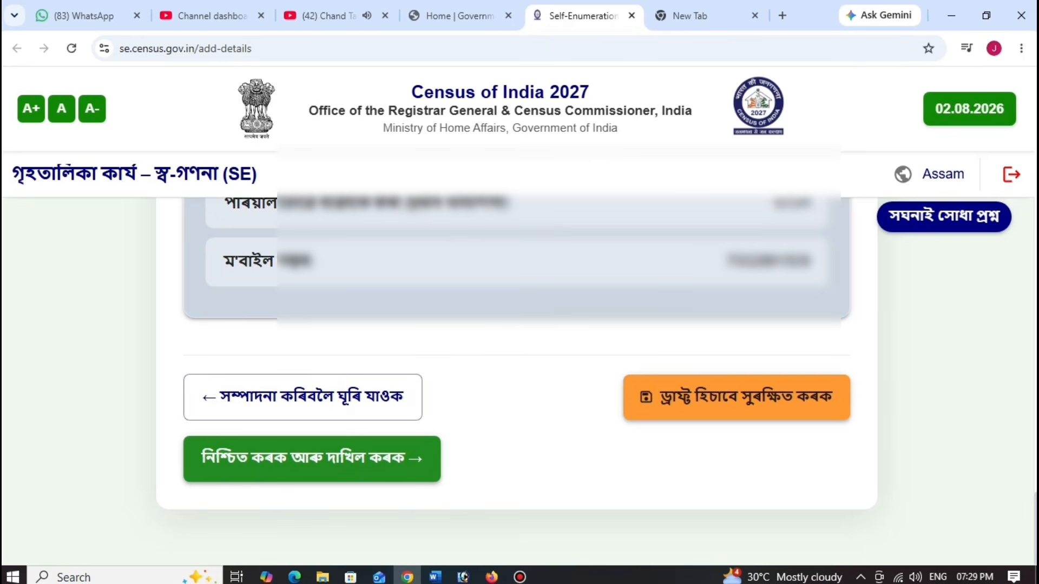
Step: Check the answers on the preview page, then switch to the Assam self-enumeration guide window
{"action": "scroll", "coordinate": [517, 352], "scroll_direction": "up", "scroll_amount": 20}
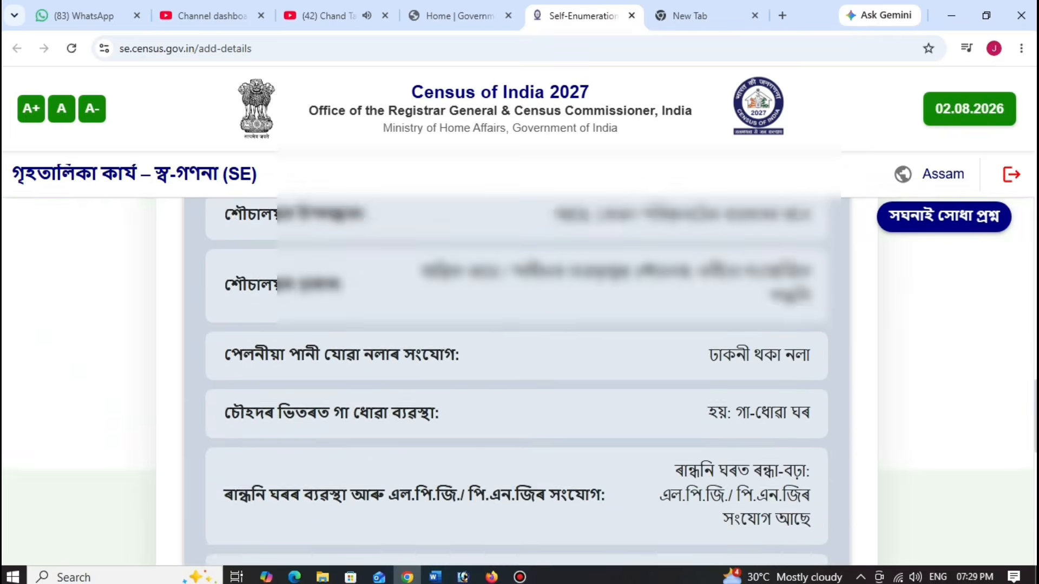
{"action": "scroll", "coordinate": [517, 351], "scroll_direction": "up", "scroll_amount": 3}
{"action": "scroll", "coordinate": [516, 352], "scroll_direction": "down", "scroll_amount": 15}
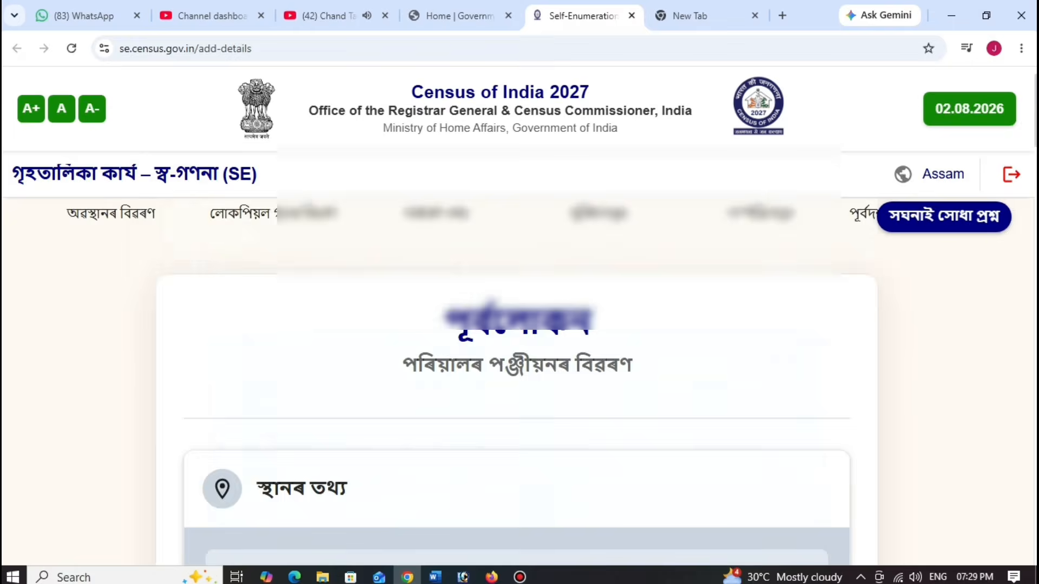
{"action": "scroll", "coordinate": [517, 352], "scroll_direction": "down", "scroll_amount": 8}
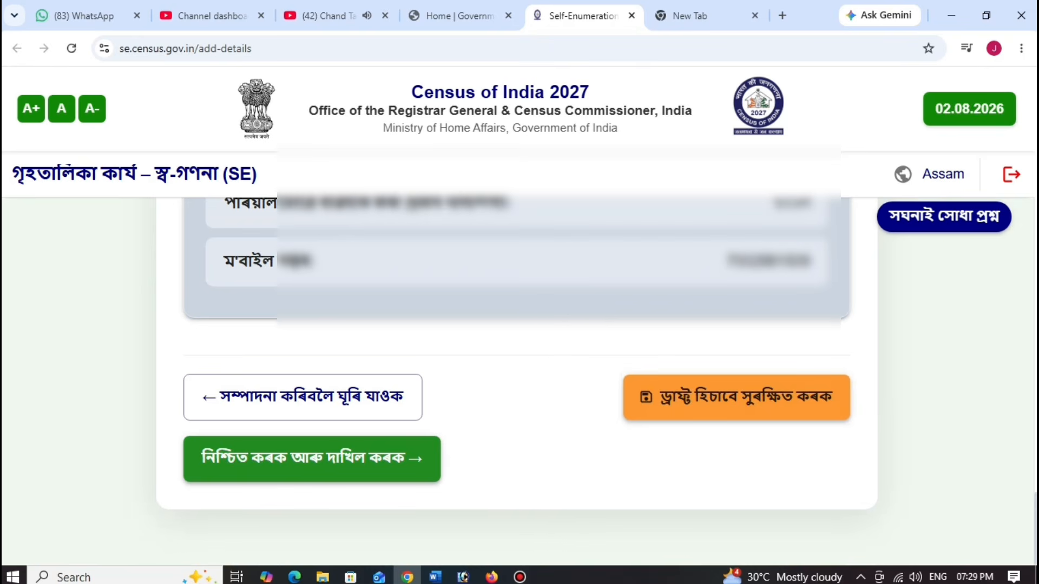
{"action": "left_click", "coordinate": [520, 577]}
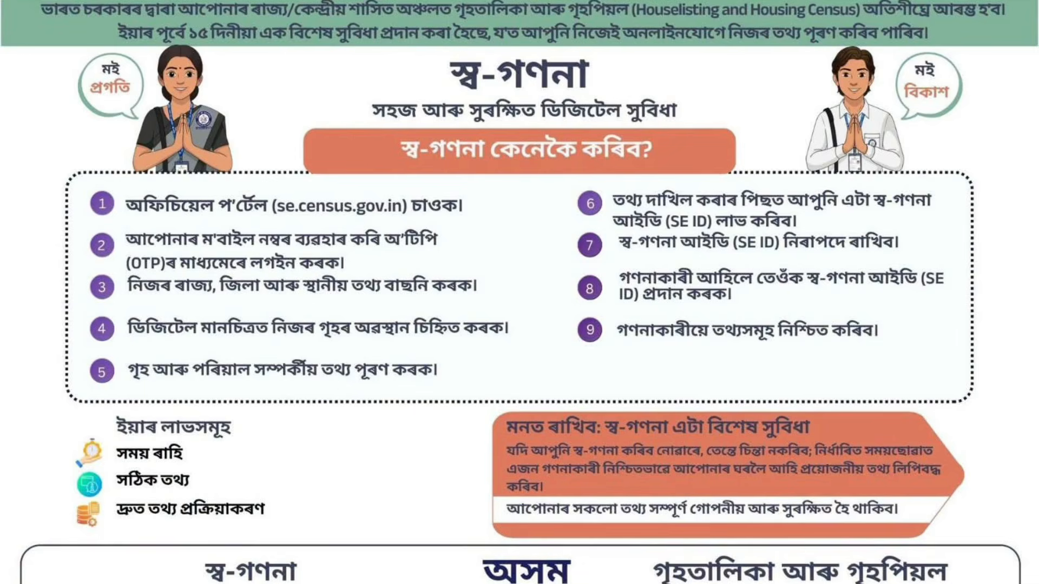